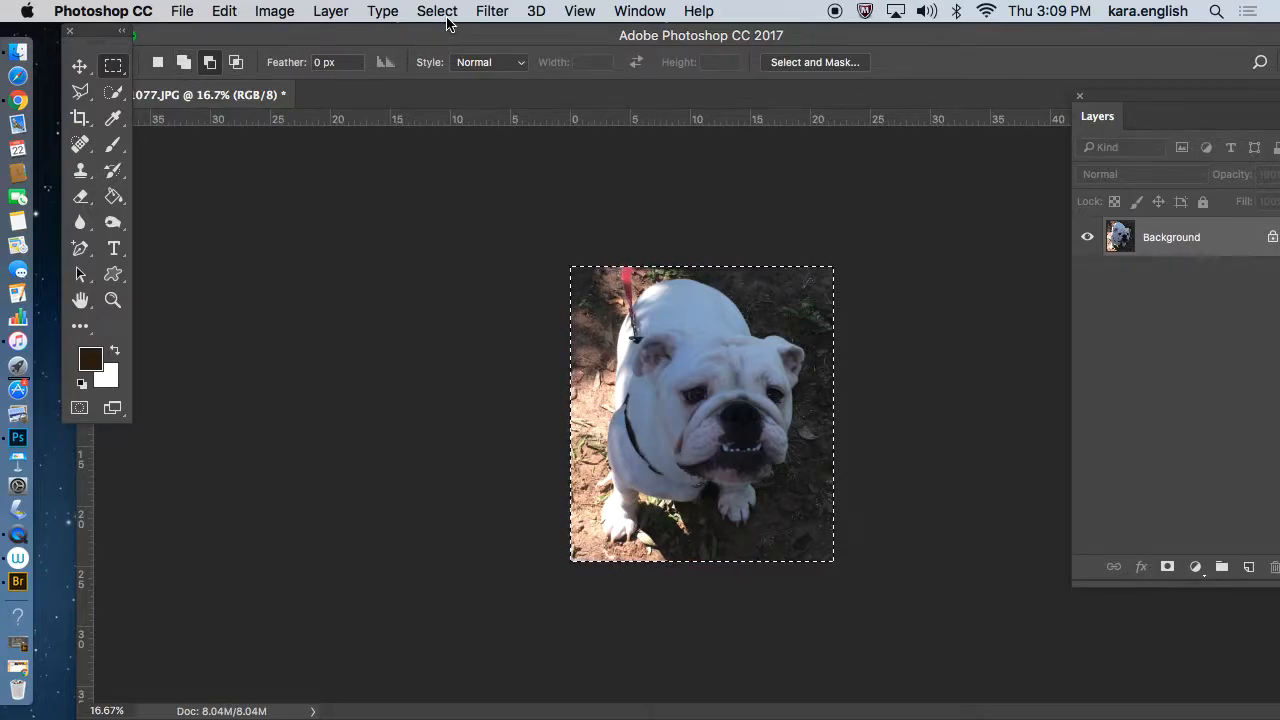
Step: Clear the selection around the whole dog photo
click(440, 14)
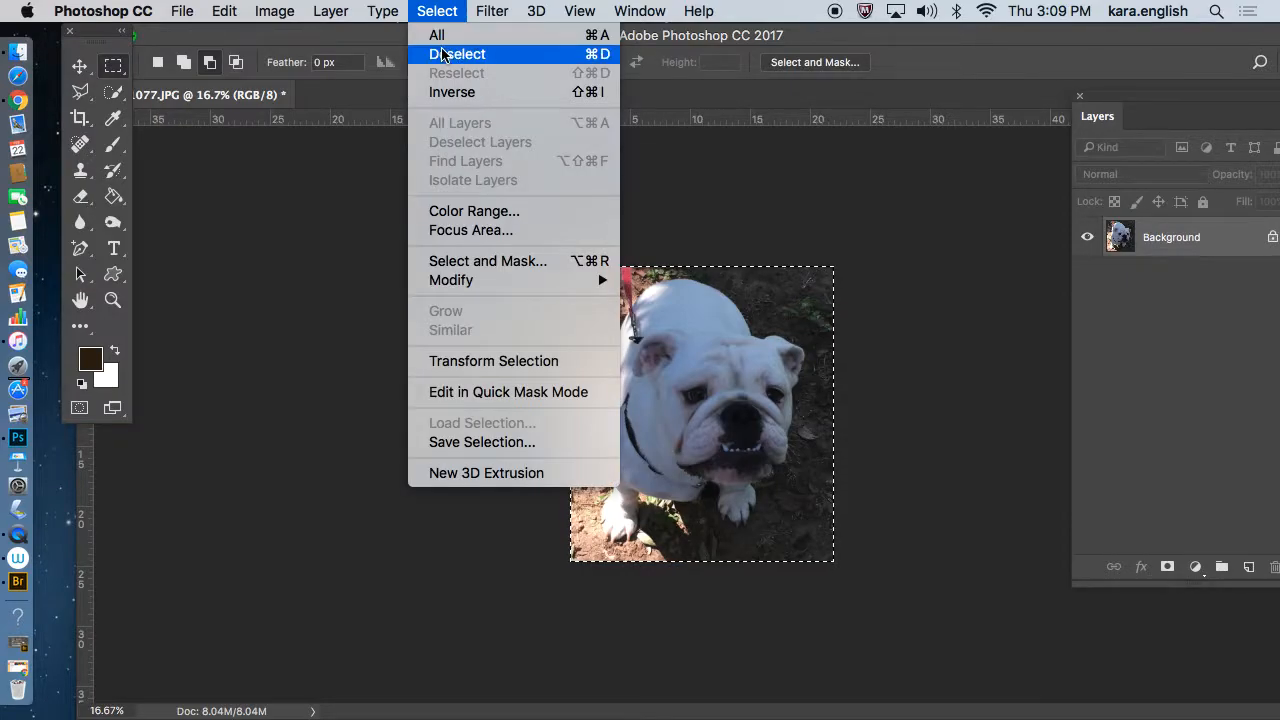
click(445, 54)
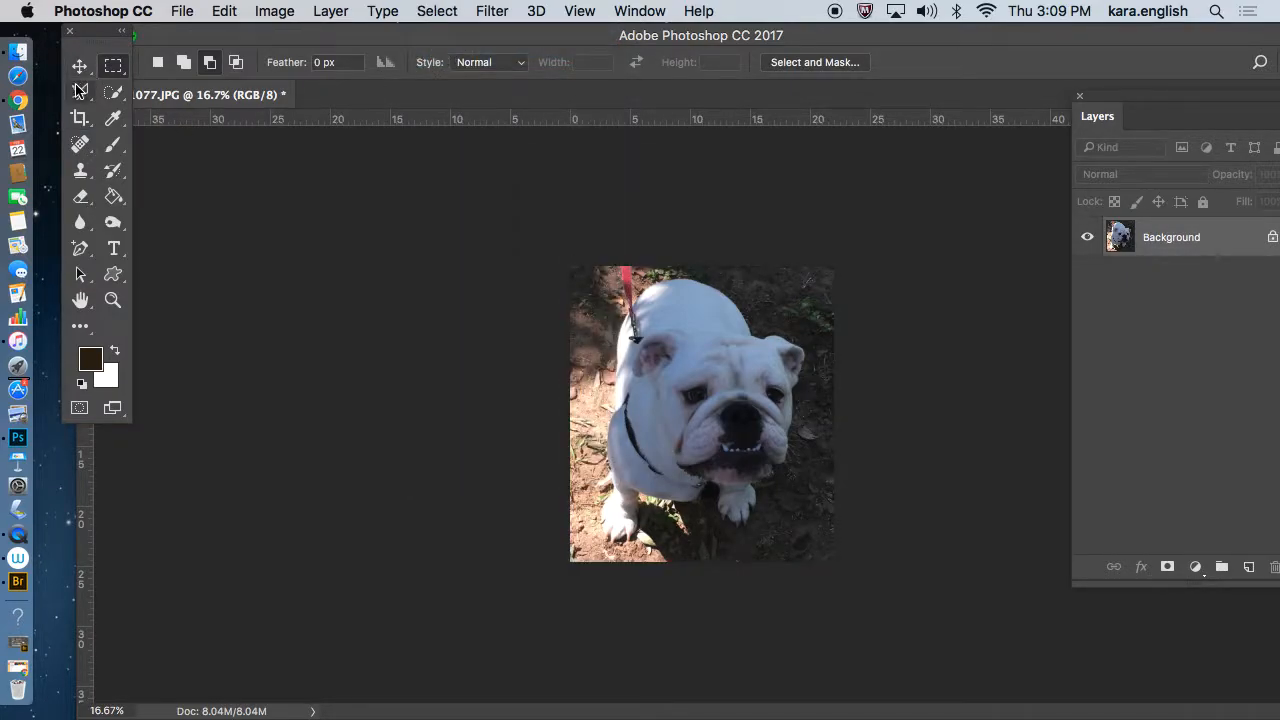
right_click(114, 70)
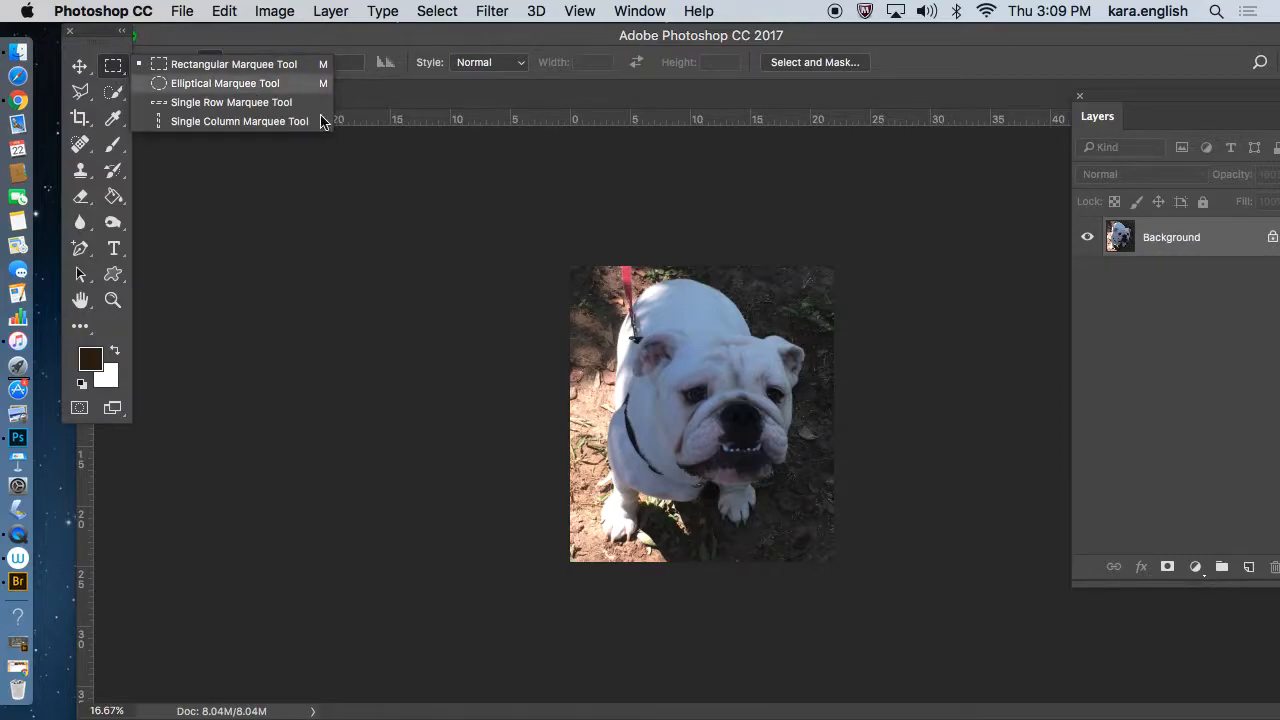
Step: Bring the Layers panel fully into view and unlock the Background layer so it becomes a regular layer
click(1136, 106)
drag(1176, 107, 1066, 120)
click(1160, 245)
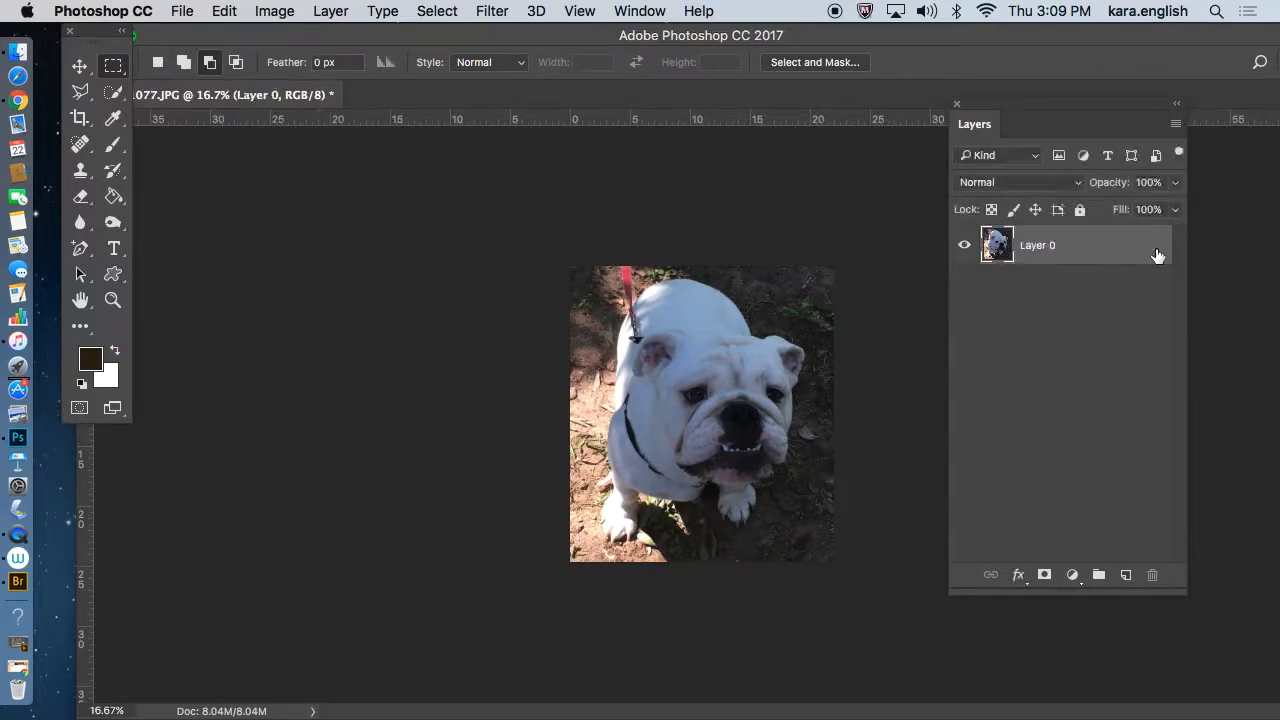
double_click(1157, 255)
click(960, 160)
Step: Delete a rectangular area from the photo's upper-right corner with the Rectangular Marquee and clear the selection
drag(742, 263, 861, 312)
key(Delete)
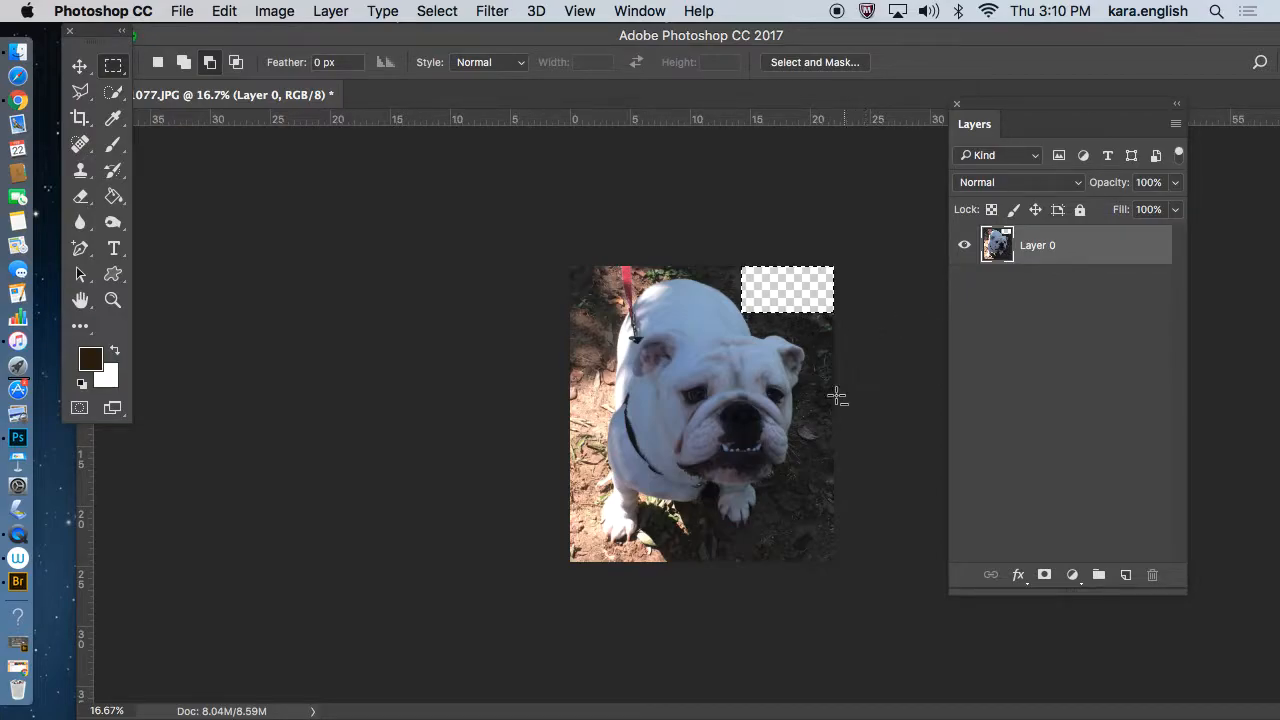
drag(781, 487, 887, 589)
click(437, 11)
click(457, 54)
Step: Select a rectangular area in the photo's lower-right corner and cut it out
drag(776, 491, 947, 585)
click(226, 11)
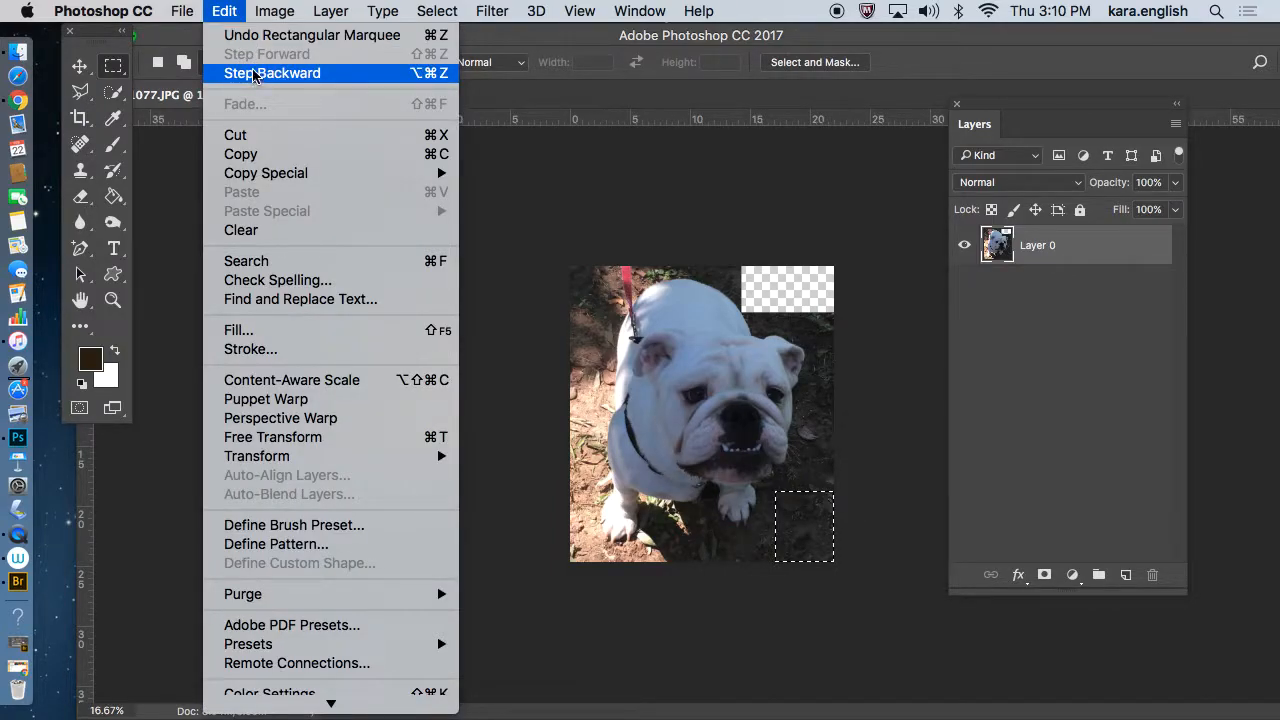
click(241, 136)
Step: Cut a small oval out of the photo's right edge, just above the lower cutout, using the Elliptical Marquee
click(114, 68)
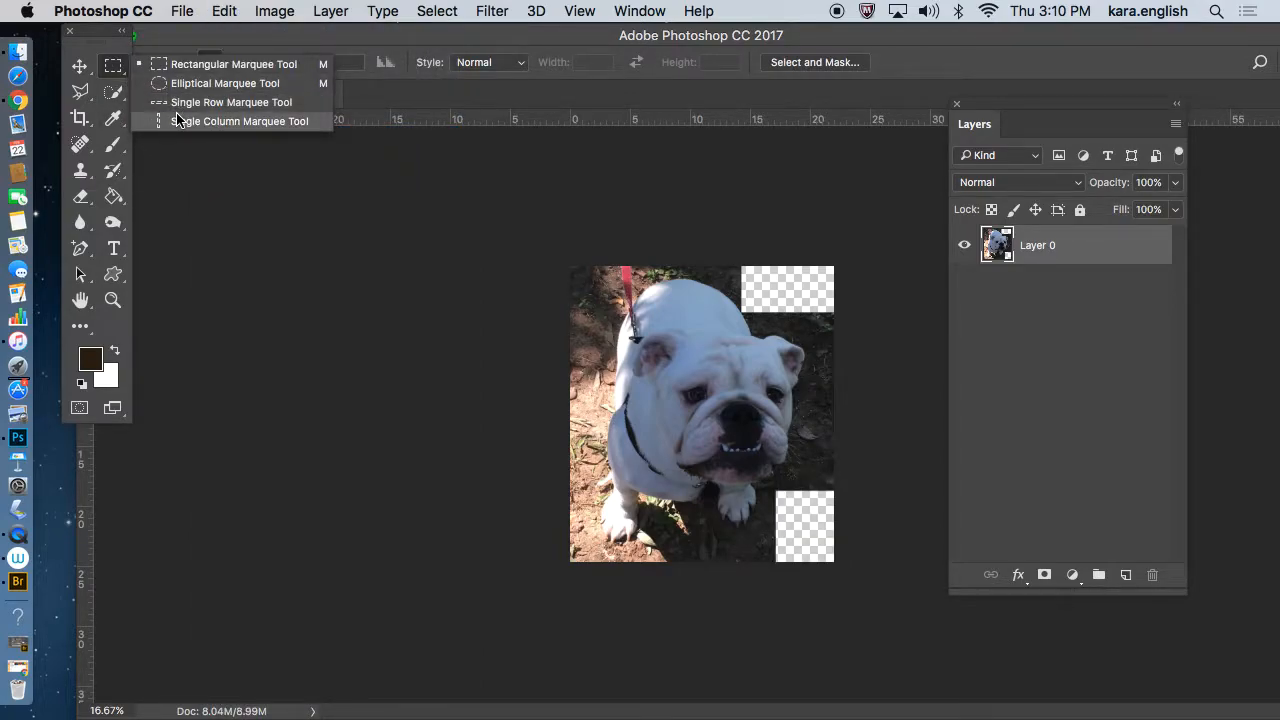
click(195, 84)
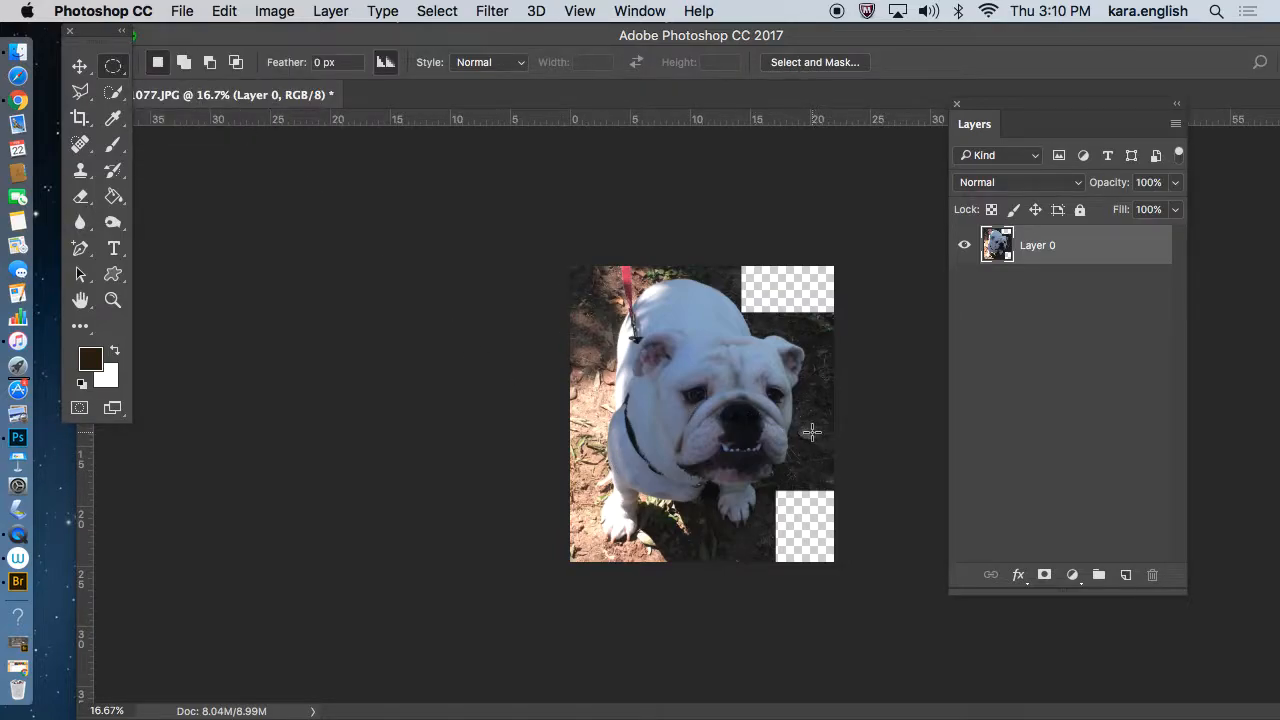
drag(807, 430, 838, 478)
click(222, 16)
click(240, 134)
Step: Outline the photo's upper-left corner around the leash with the freehand Lasso and cut that area out
click(82, 93)
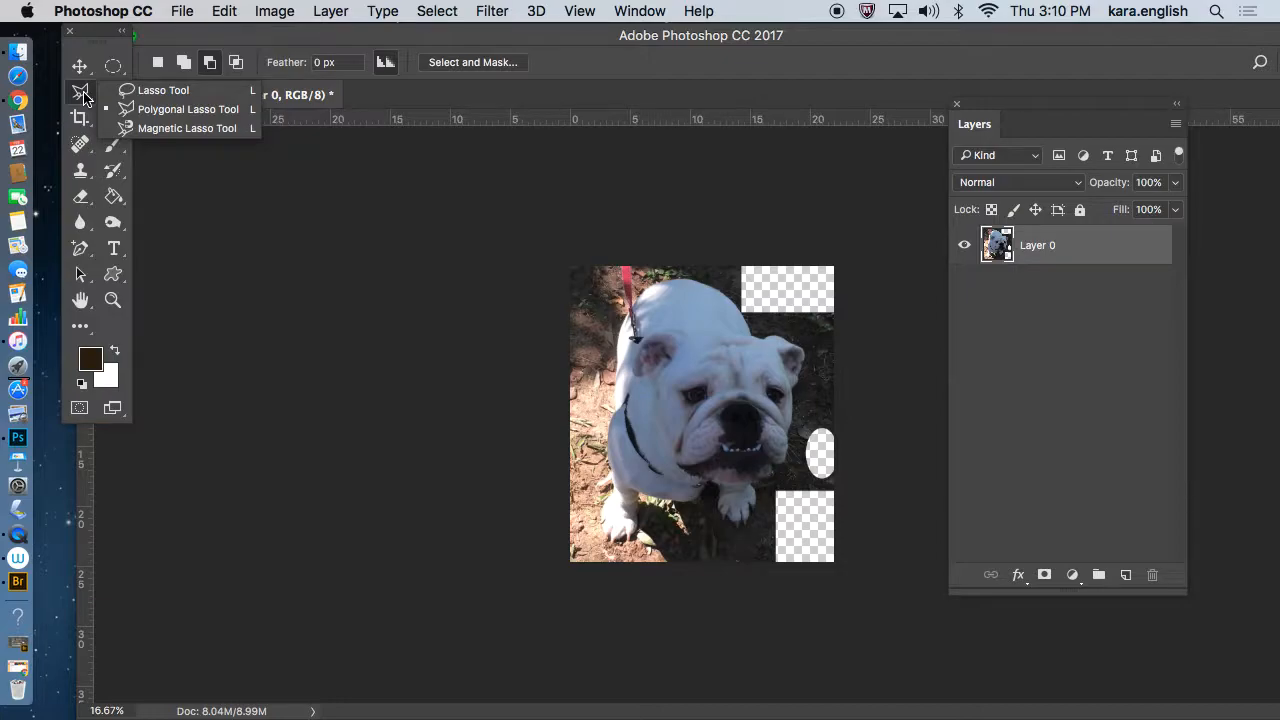
click(155, 91)
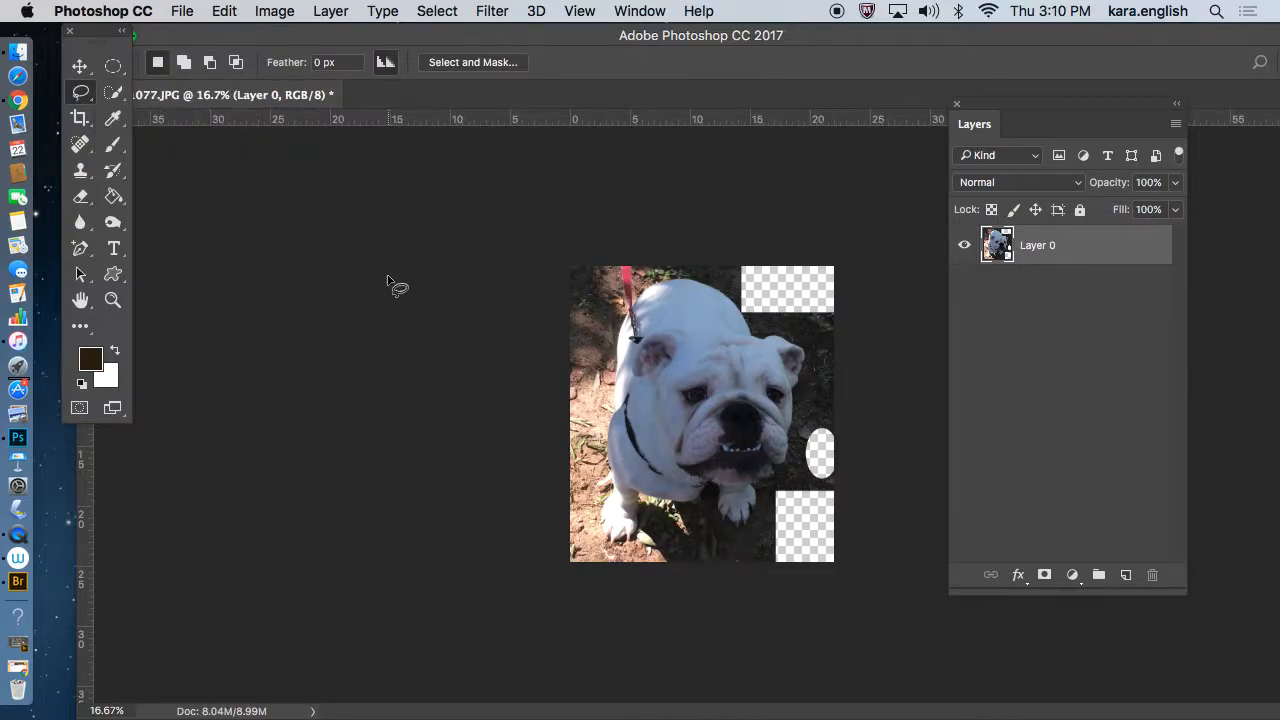
mouse_move(695, 266)
mouse_down()
mouse_move(614, 255)
mouse_move(572, 269)
mouse_move(575, 311)
mouse_move(620, 312)
mouse_move(694, 264)
mouse_up()
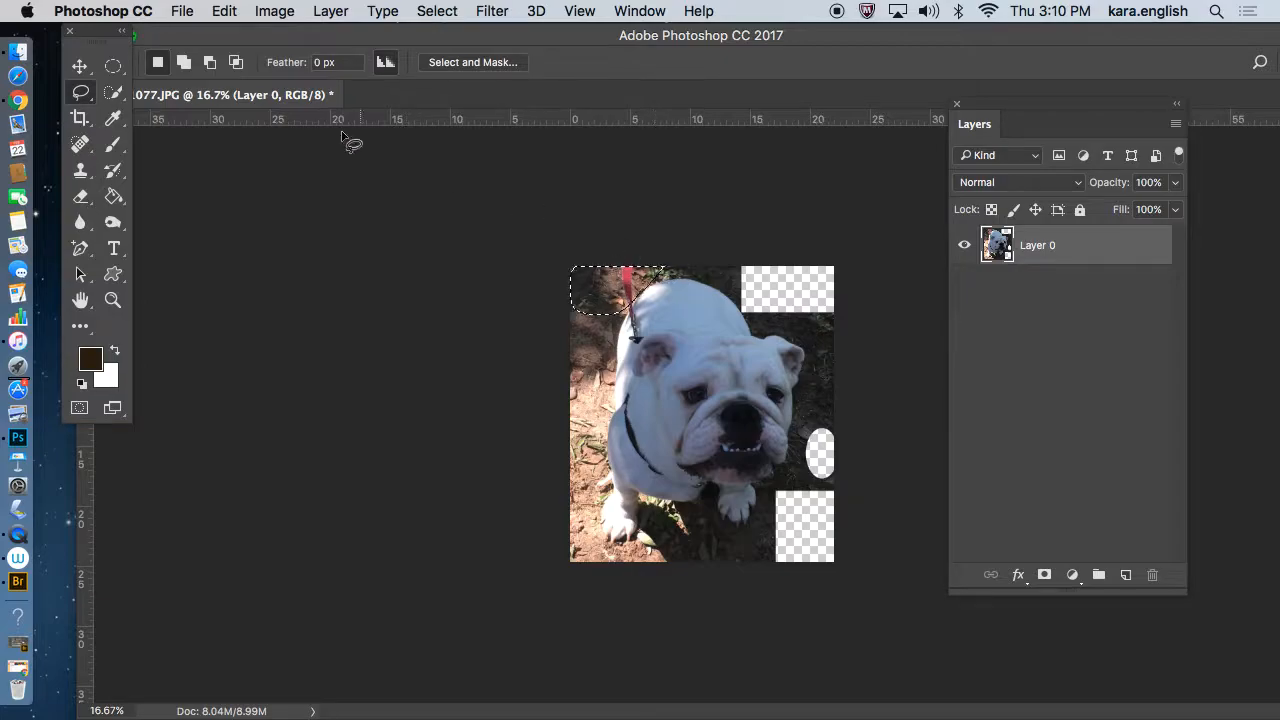
click(220, 11)
click(232, 135)
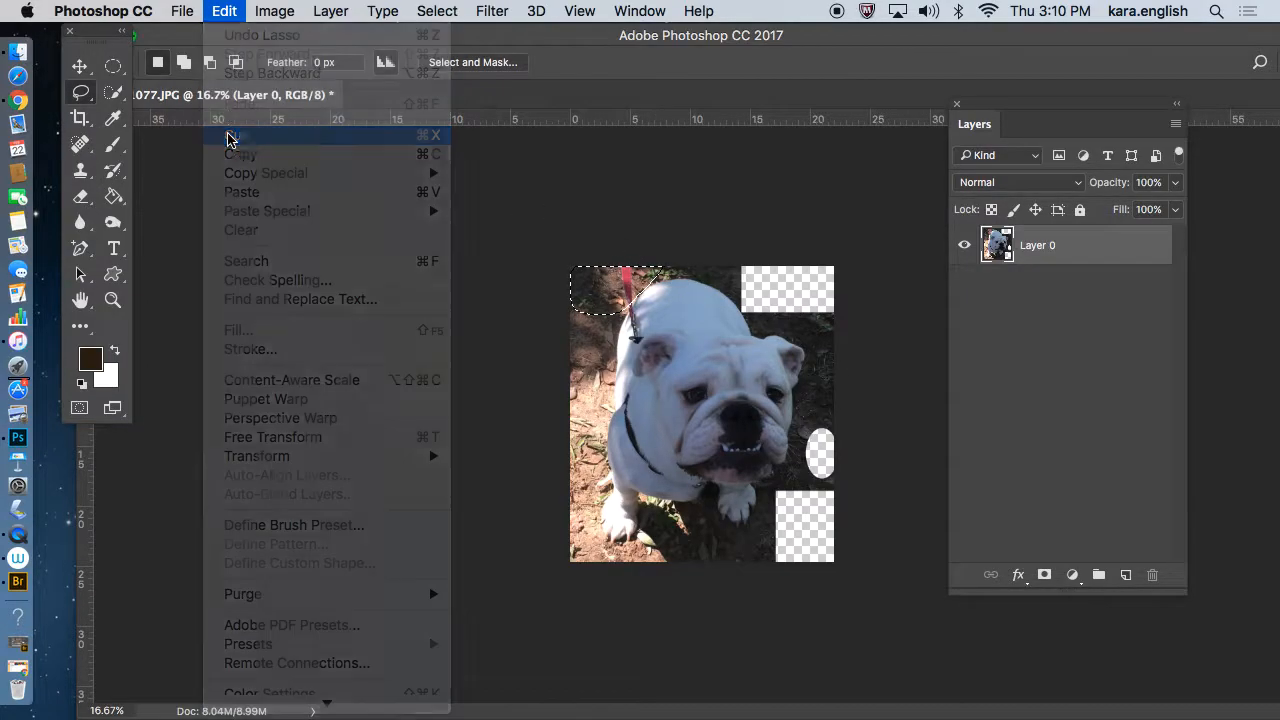
Step: Trace a closed Polygonal Lasso selection around the dog's eye on the left side of the image, viewed at 100%
click(82, 96)
click(160, 113)
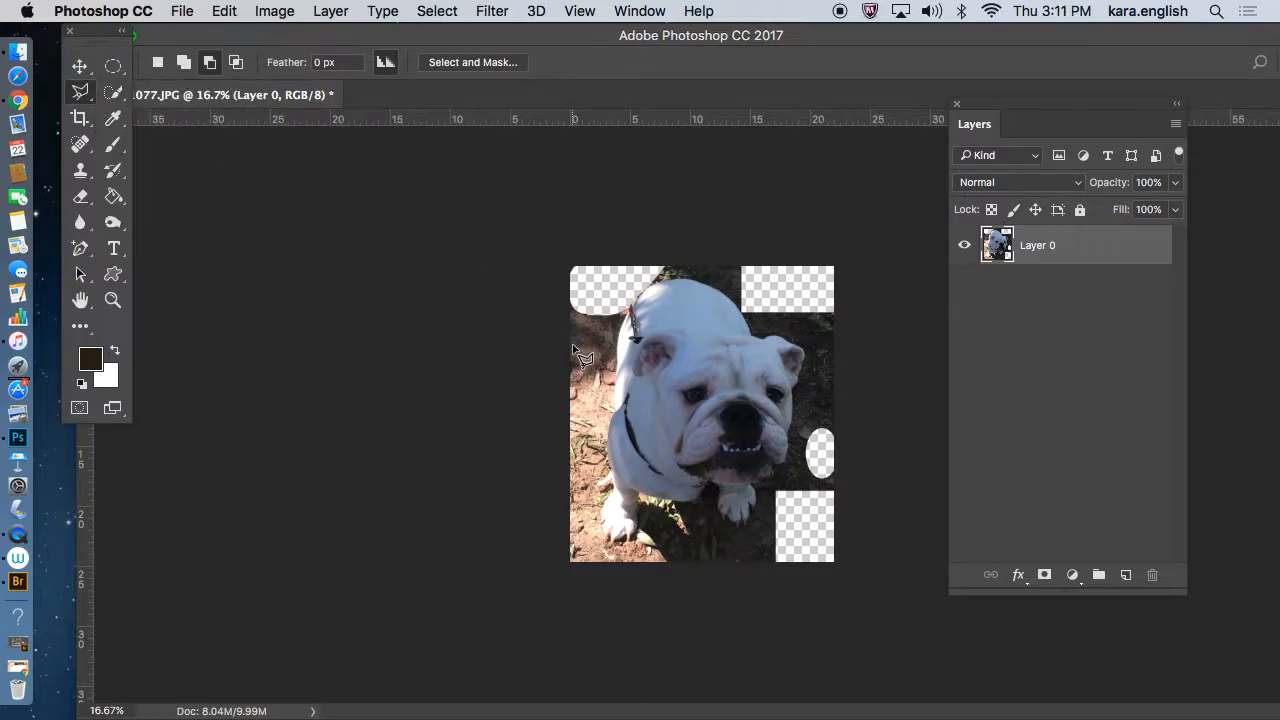
click(442, 12)
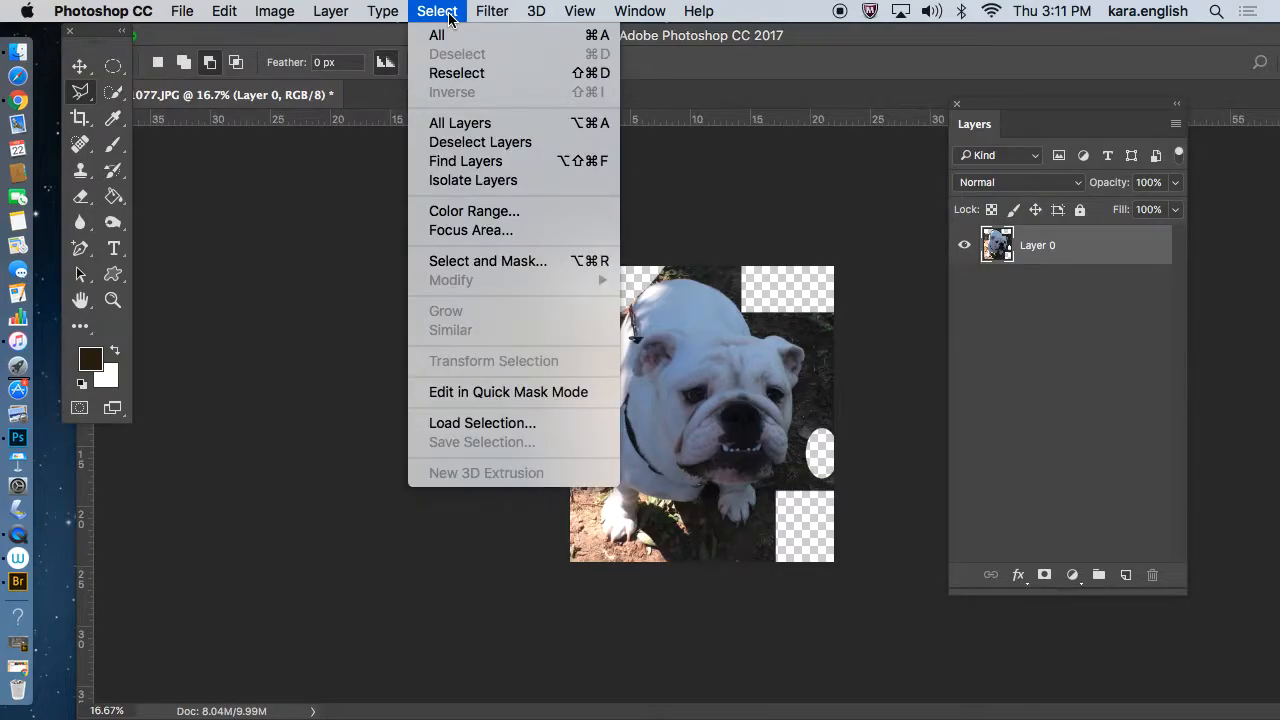
mouse_move(580, 12)
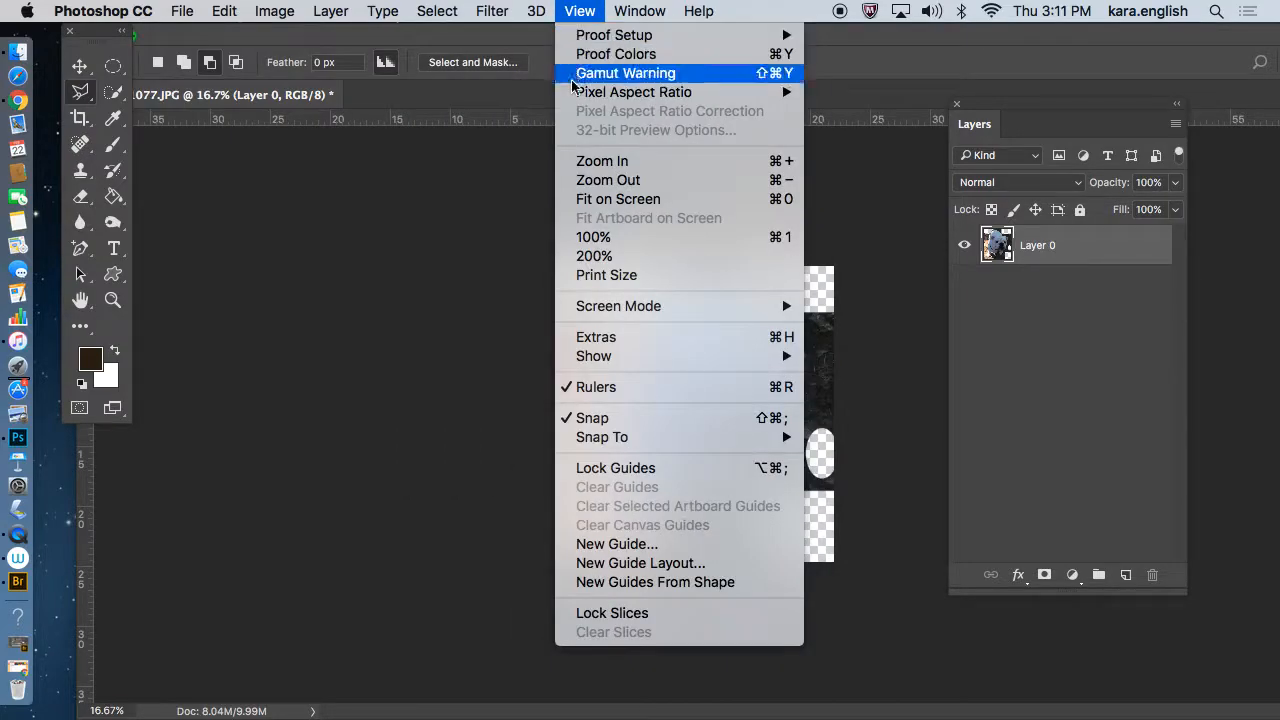
click(585, 237)
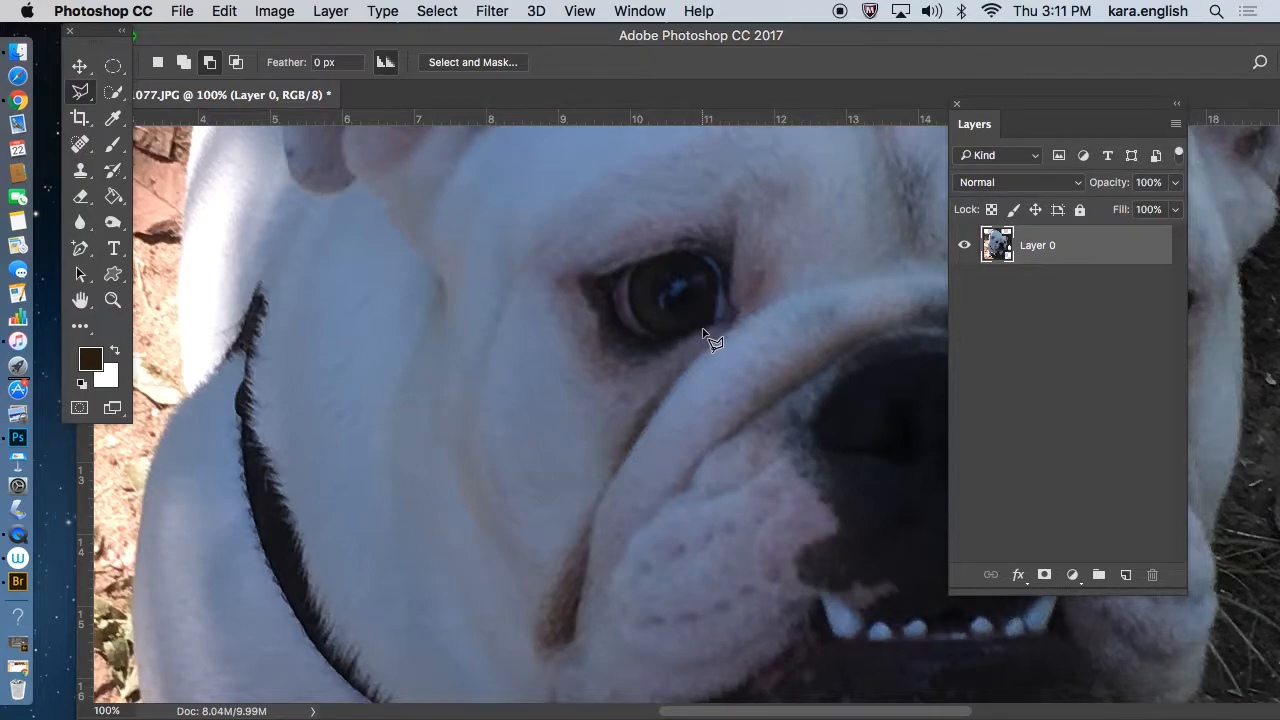
click(712, 326)
click(730, 323)
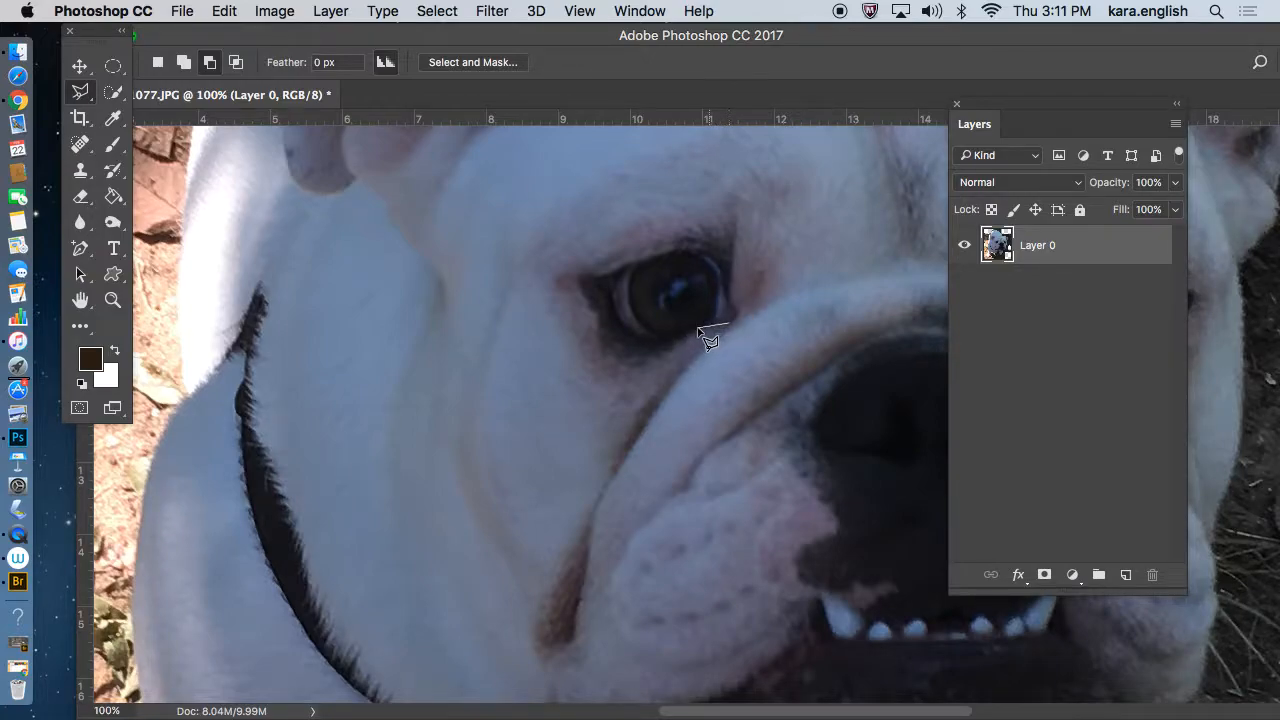
click(645, 356)
click(632, 369)
click(602, 355)
click(599, 318)
click(579, 278)
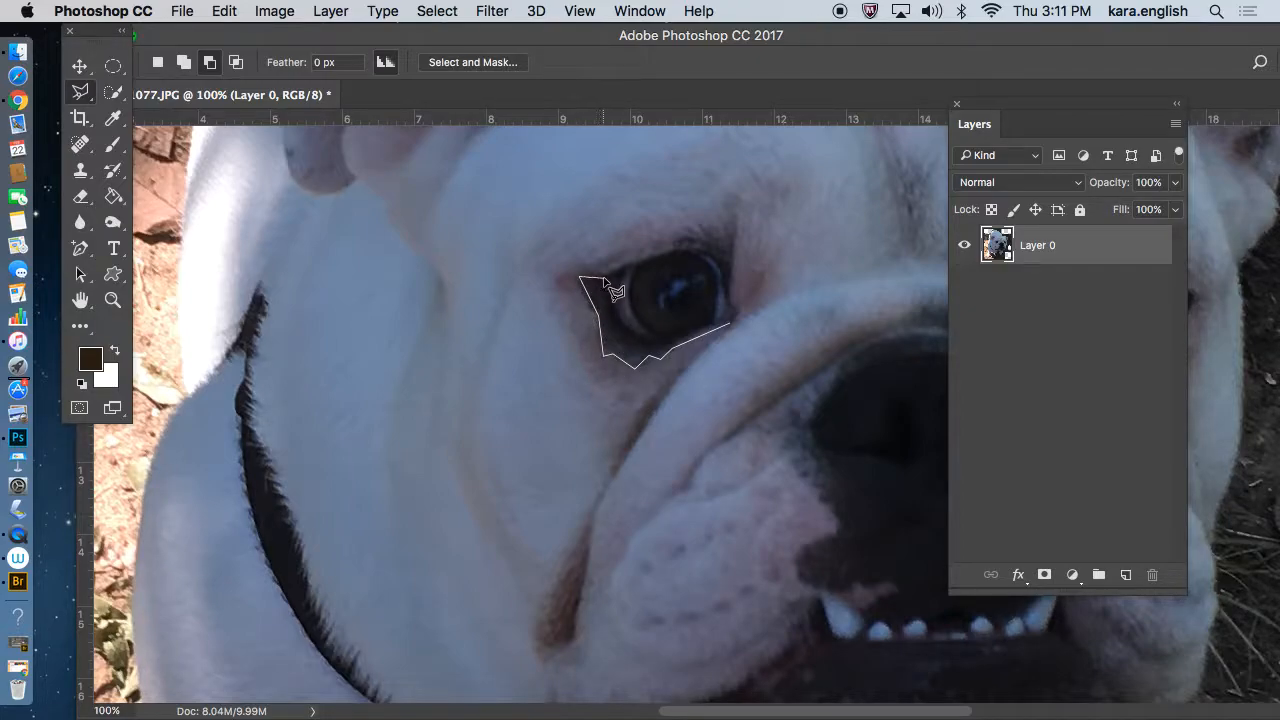
click(684, 250)
click(719, 256)
click(723, 274)
click(728, 301)
click(730, 326)
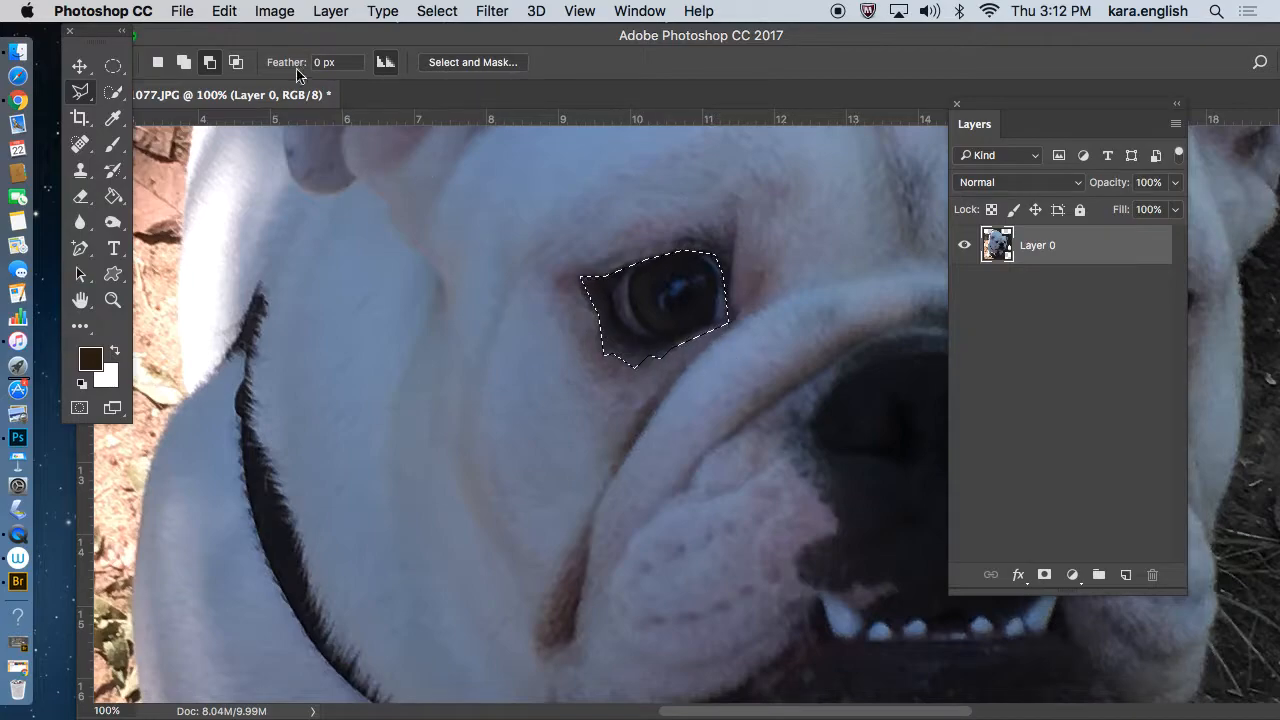
Step: Cut and paste the selected eye onto its own layer, and move it back over the hole it left
click(226, 12)
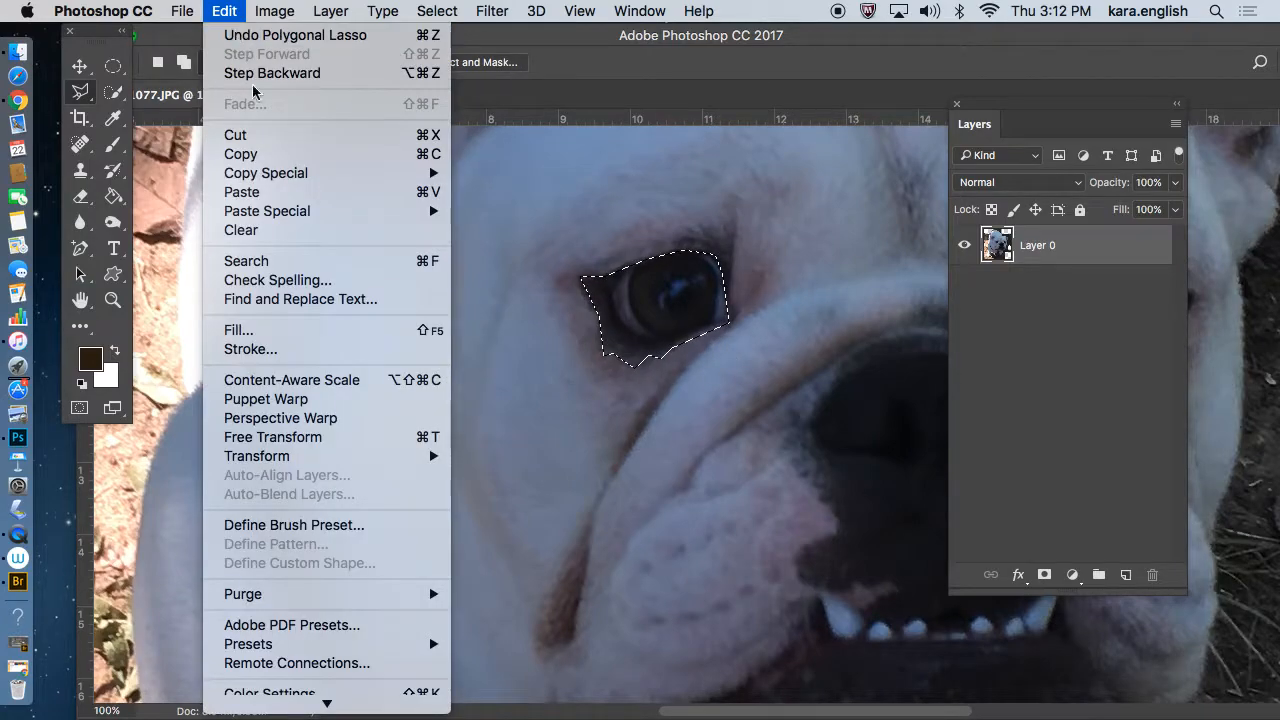
click(280, 136)
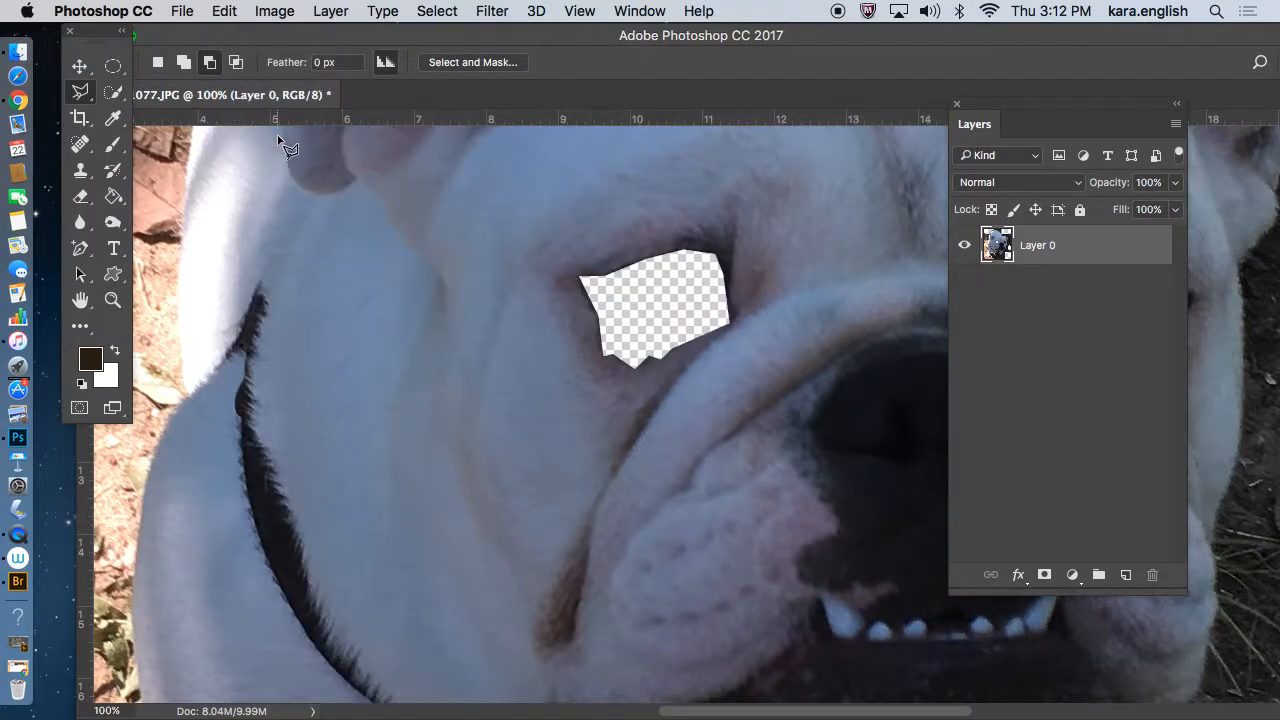
click(223, 12)
click(253, 192)
click(84, 70)
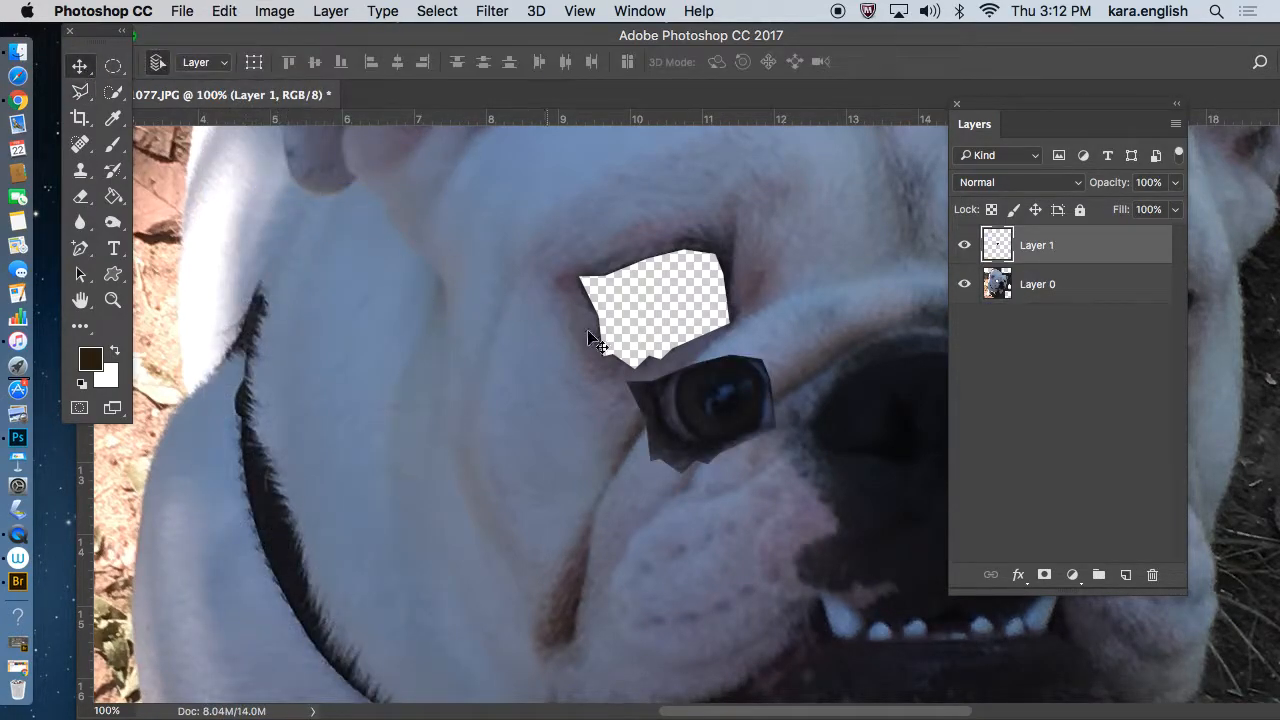
drag(710, 413, 672, 316)
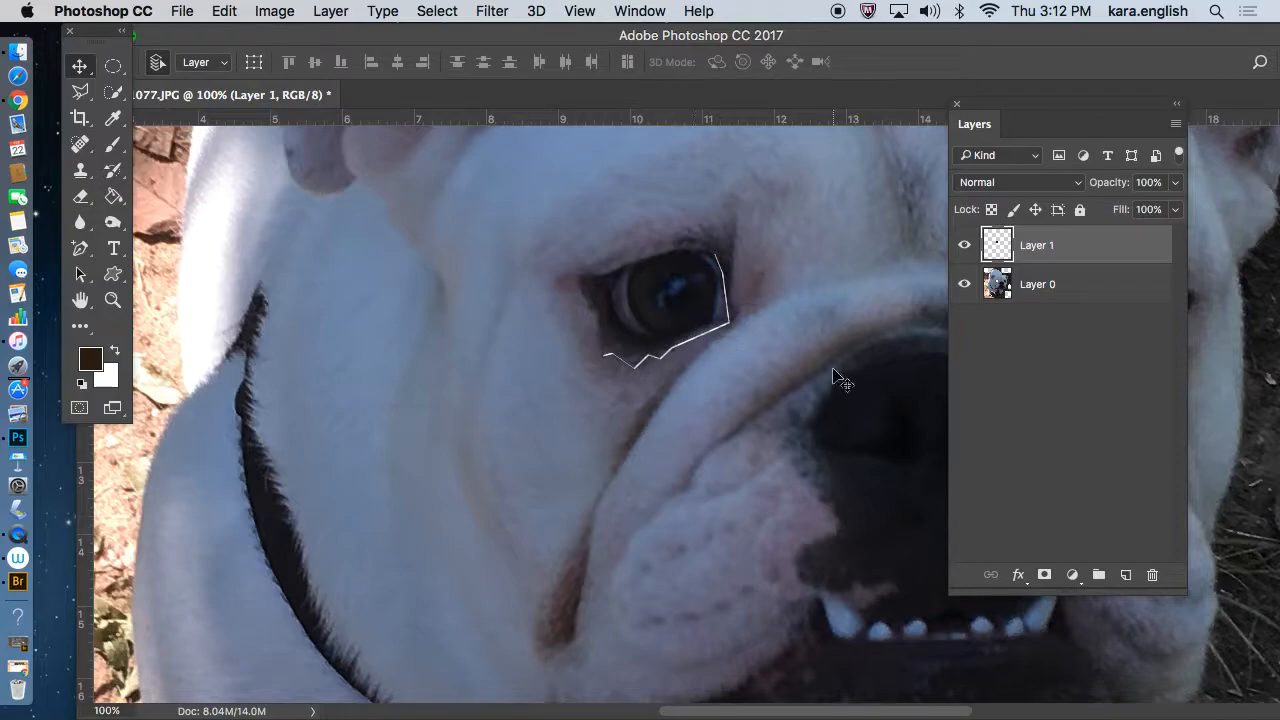
Step: Trace a closed selection around the dog's nose with the Magnetic Lasso
click(84, 91)
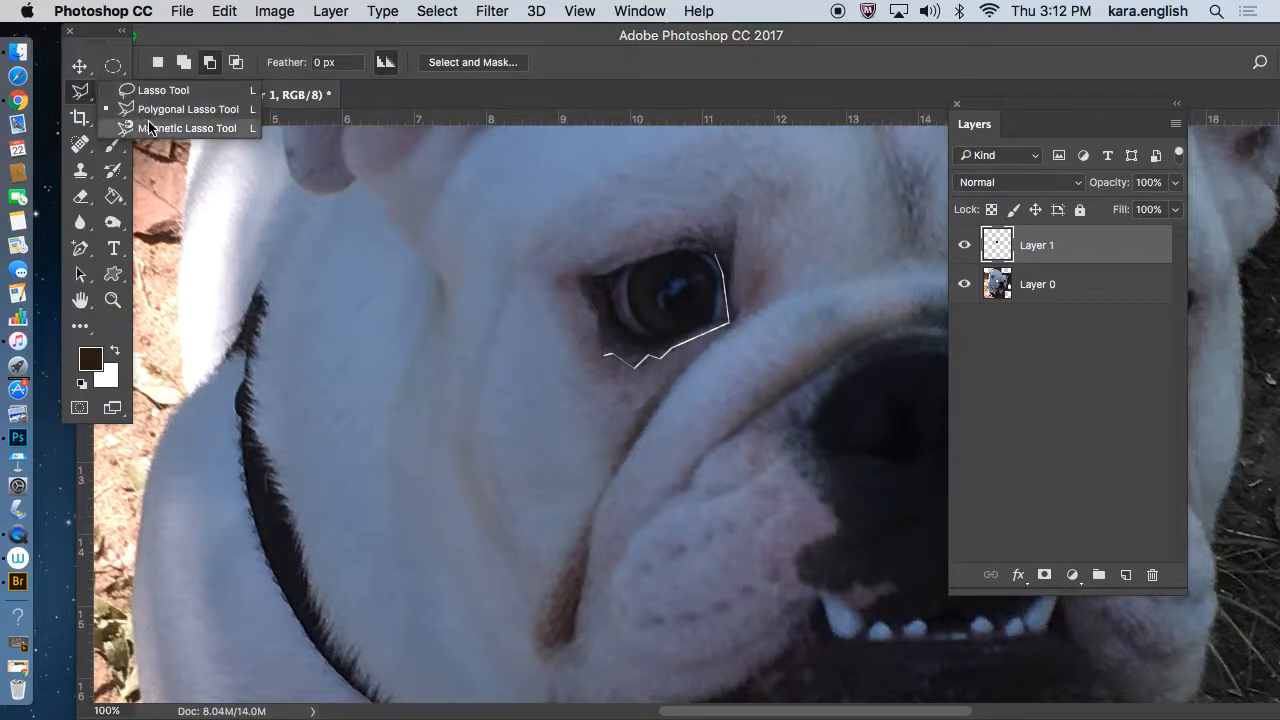
click(148, 128)
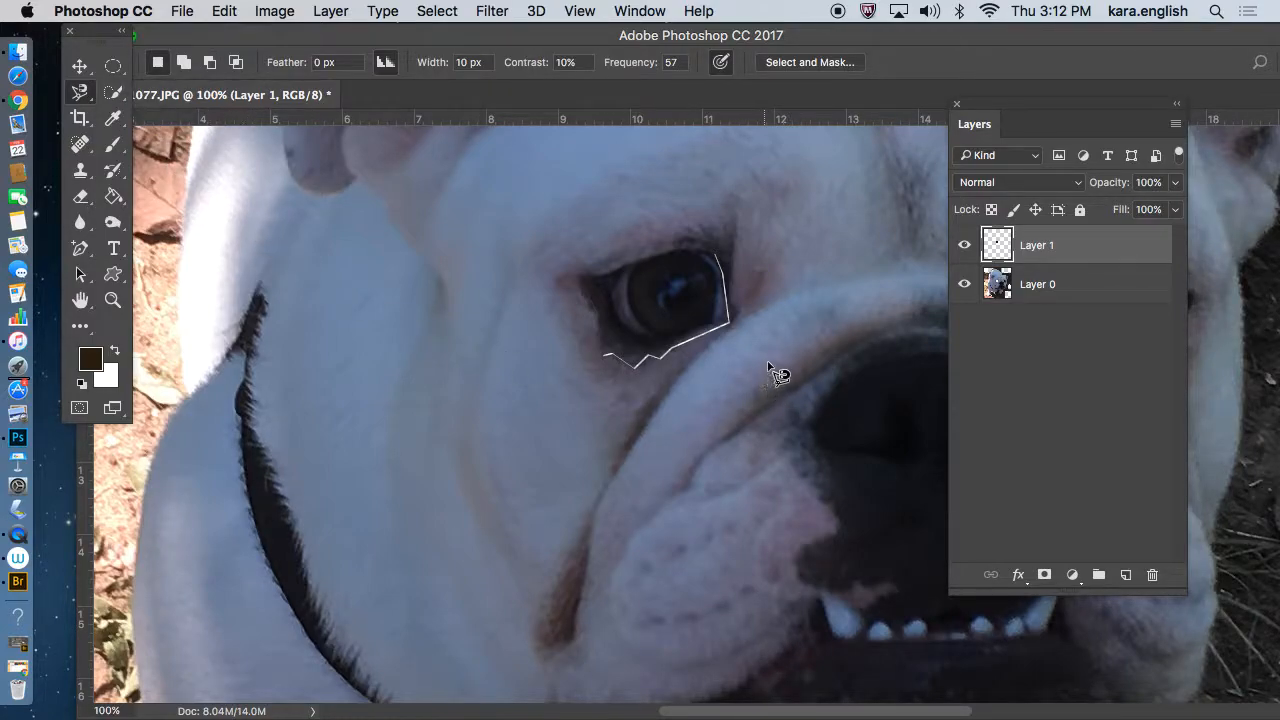
drag(710, 715, 770, 704)
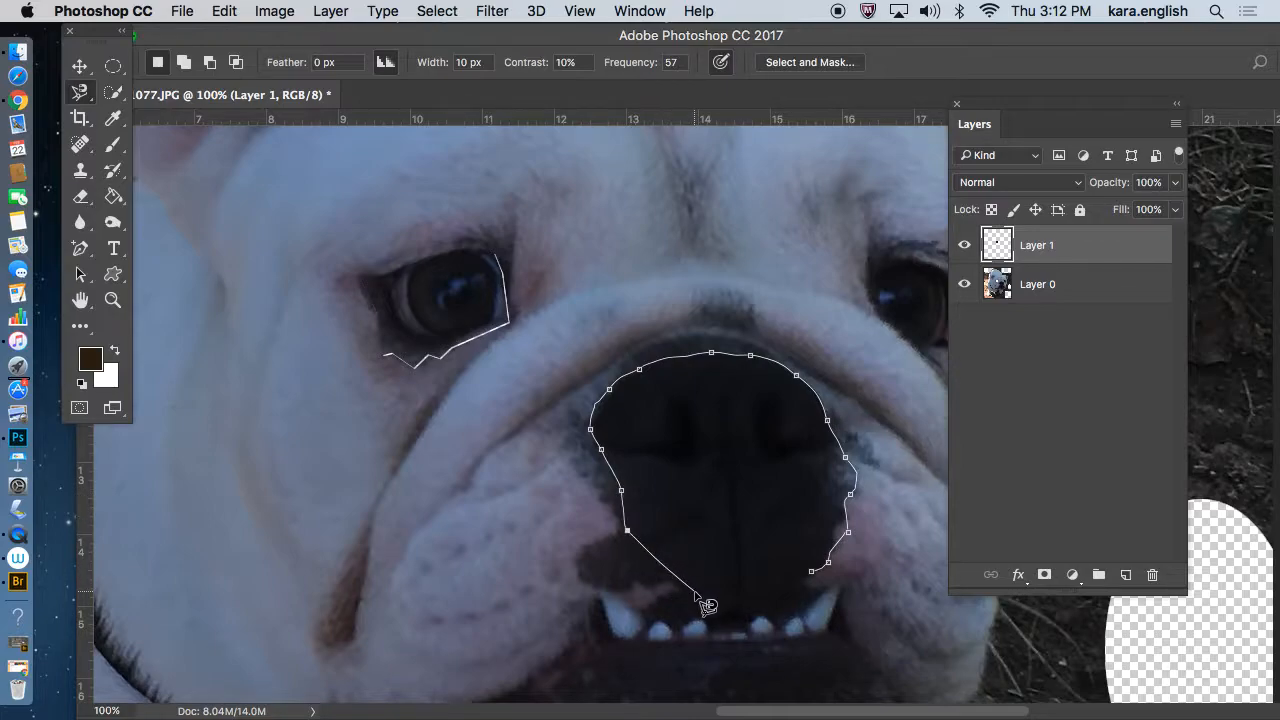
click(819, 579)
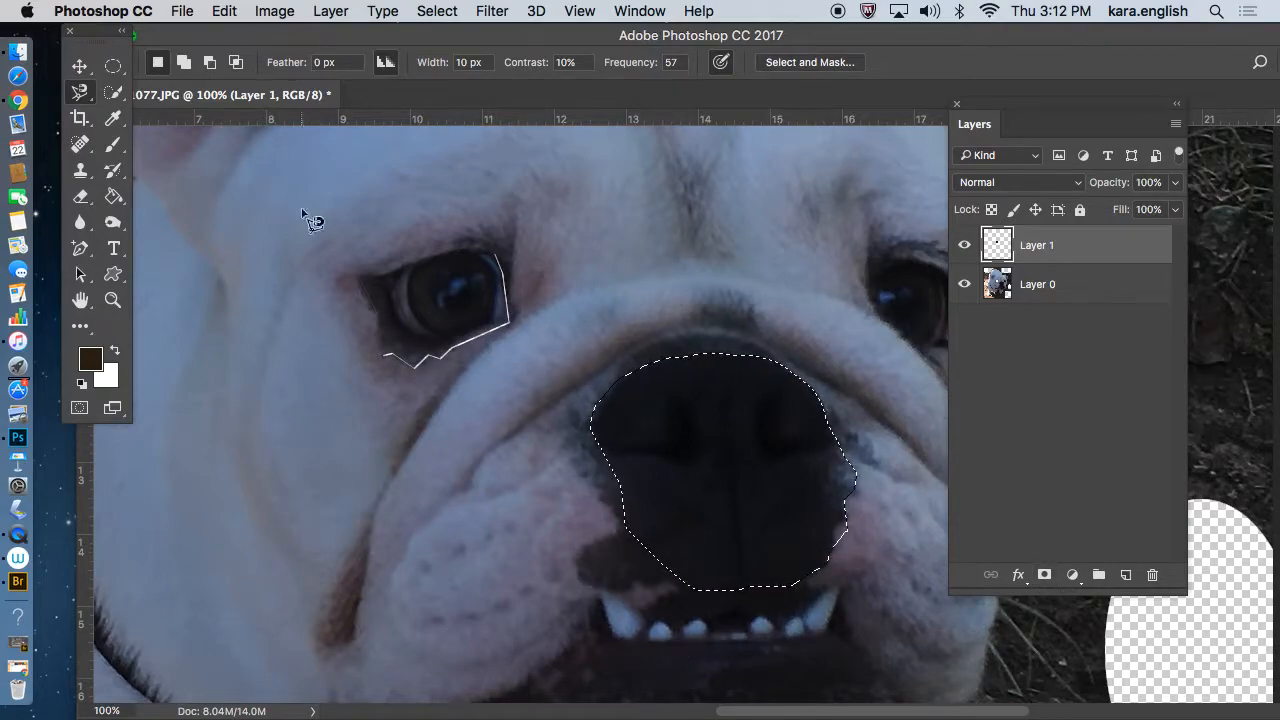
Step: Try to cut the selected nose area from Layer 1
click(224, 12)
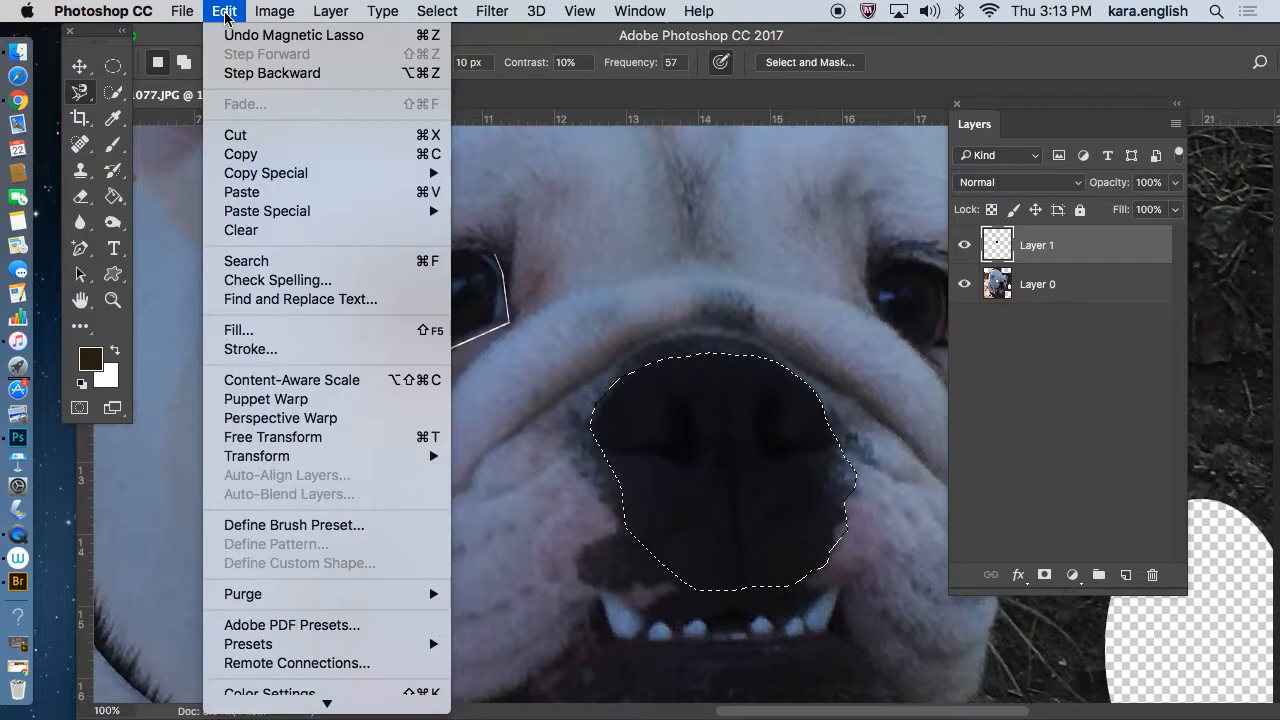
click(238, 133)
click(800, 283)
Step: Make Layer 0 the active layer and cut the selected nose out of it
click(1069, 288)
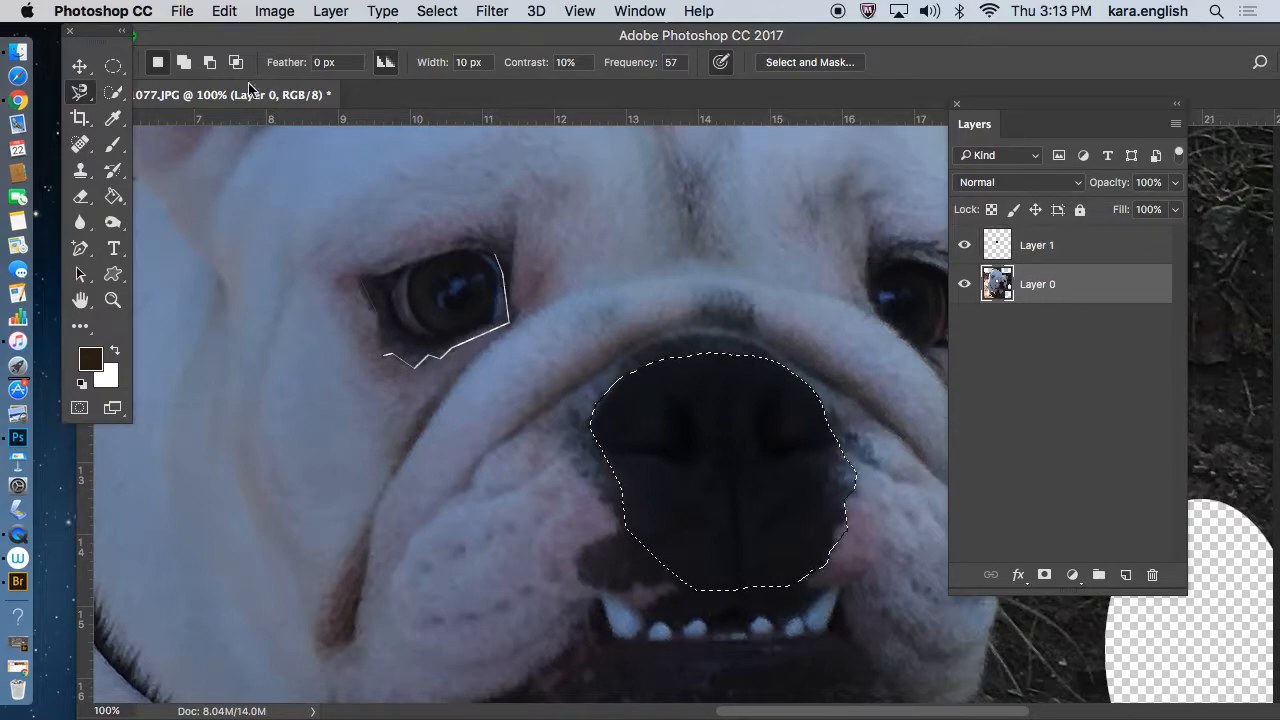
click(224, 12)
click(251, 136)
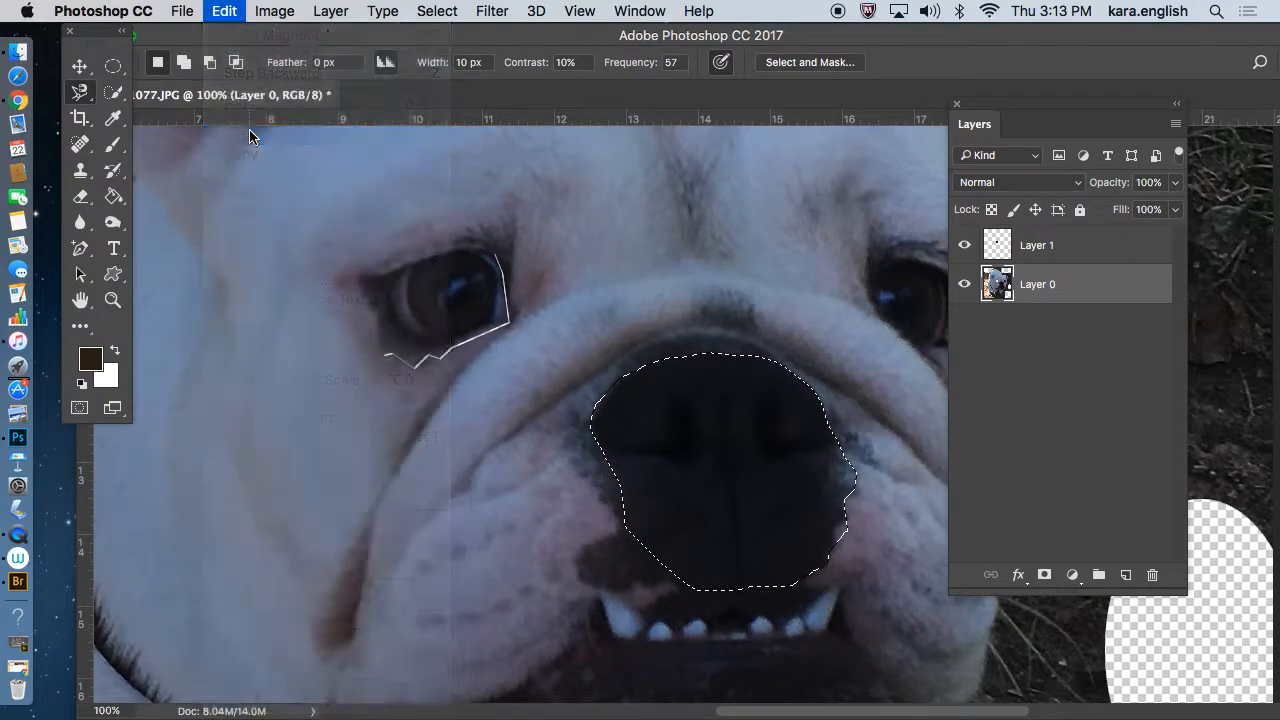
Step: Paste the cut nose as a new layer and move it back over the hole in the dog's face
click(225, 13)
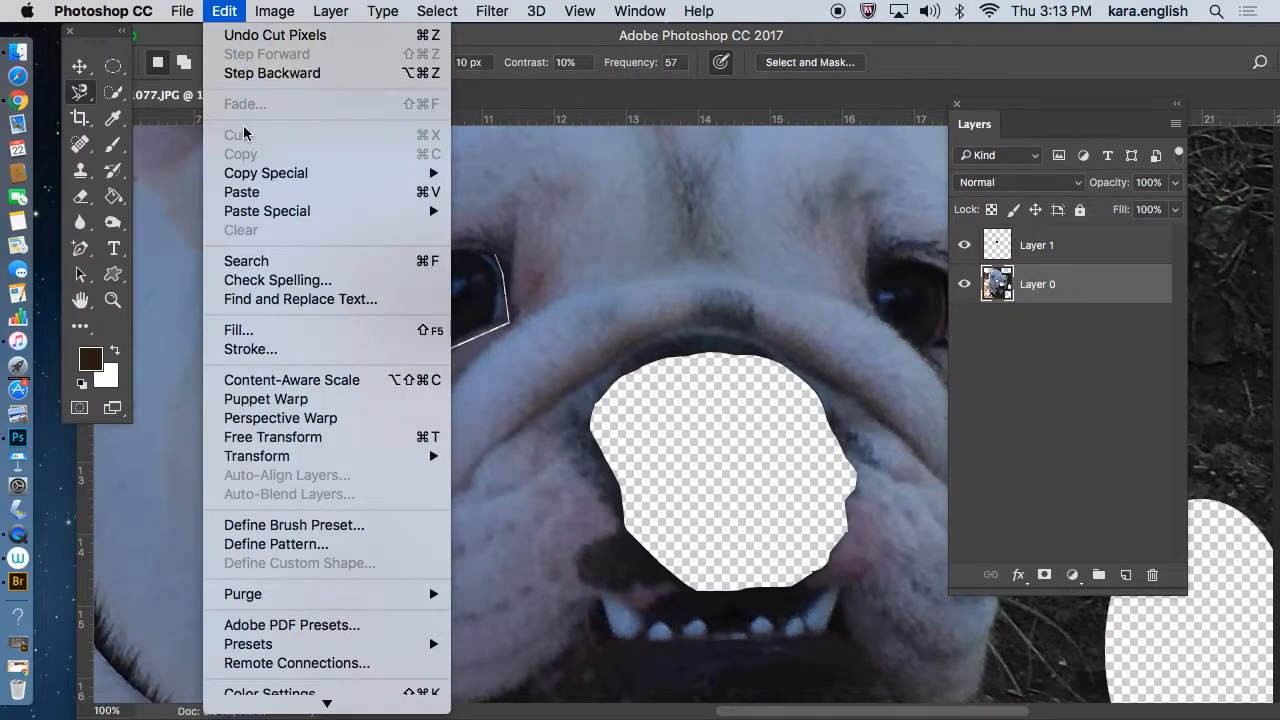
click(252, 192)
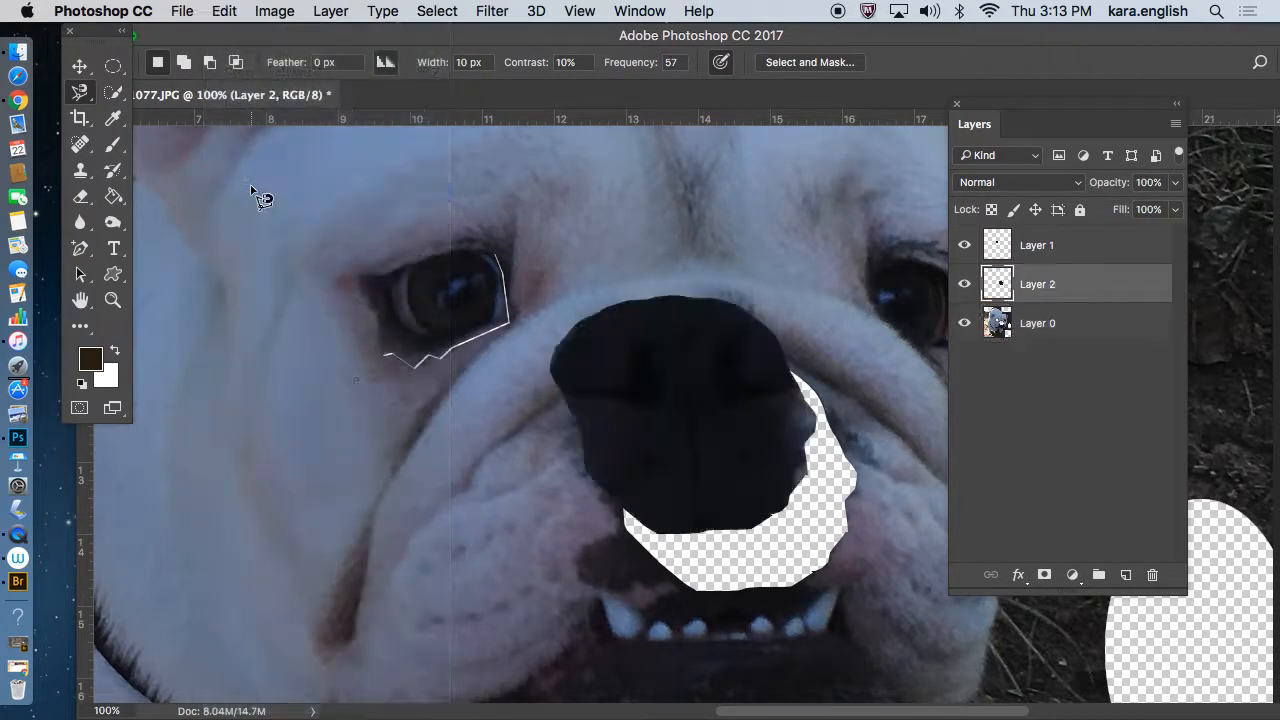
click(78, 66)
drag(690, 400, 731, 458)
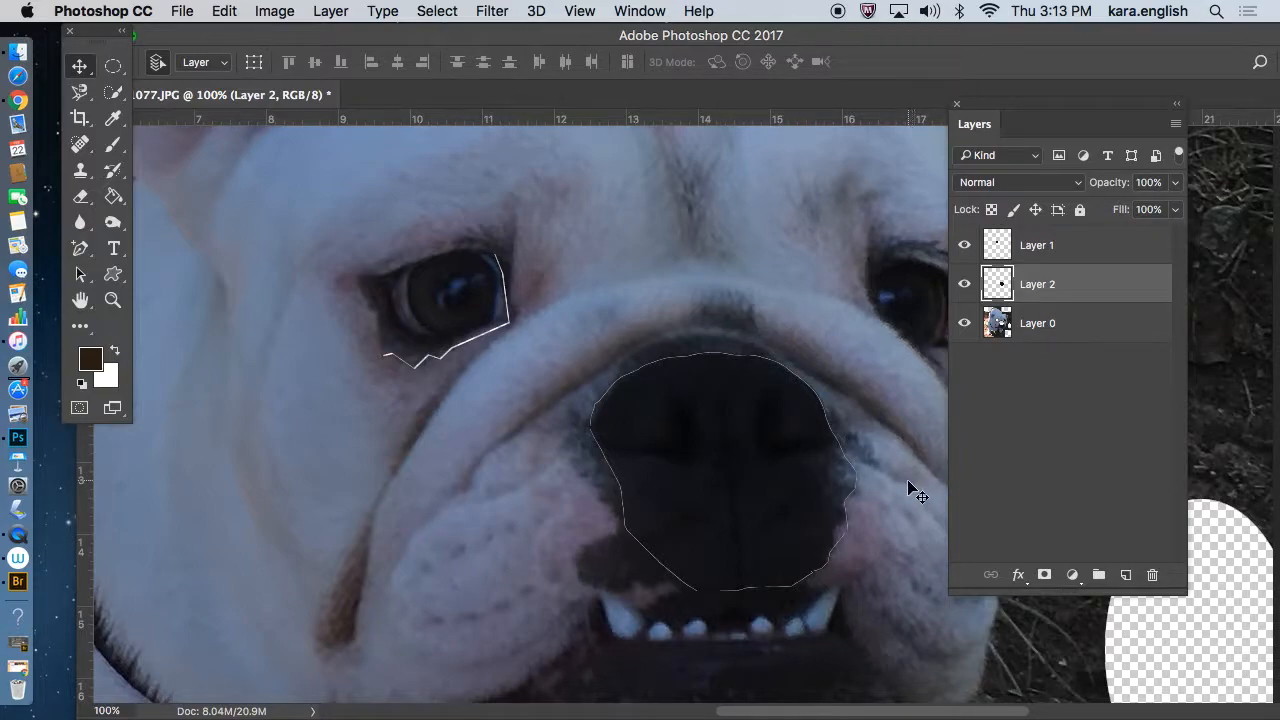
Step: Select the dog's eye on the right side of the photo with the Quick Selection tool and make Layer 0 active
click(113, 93)
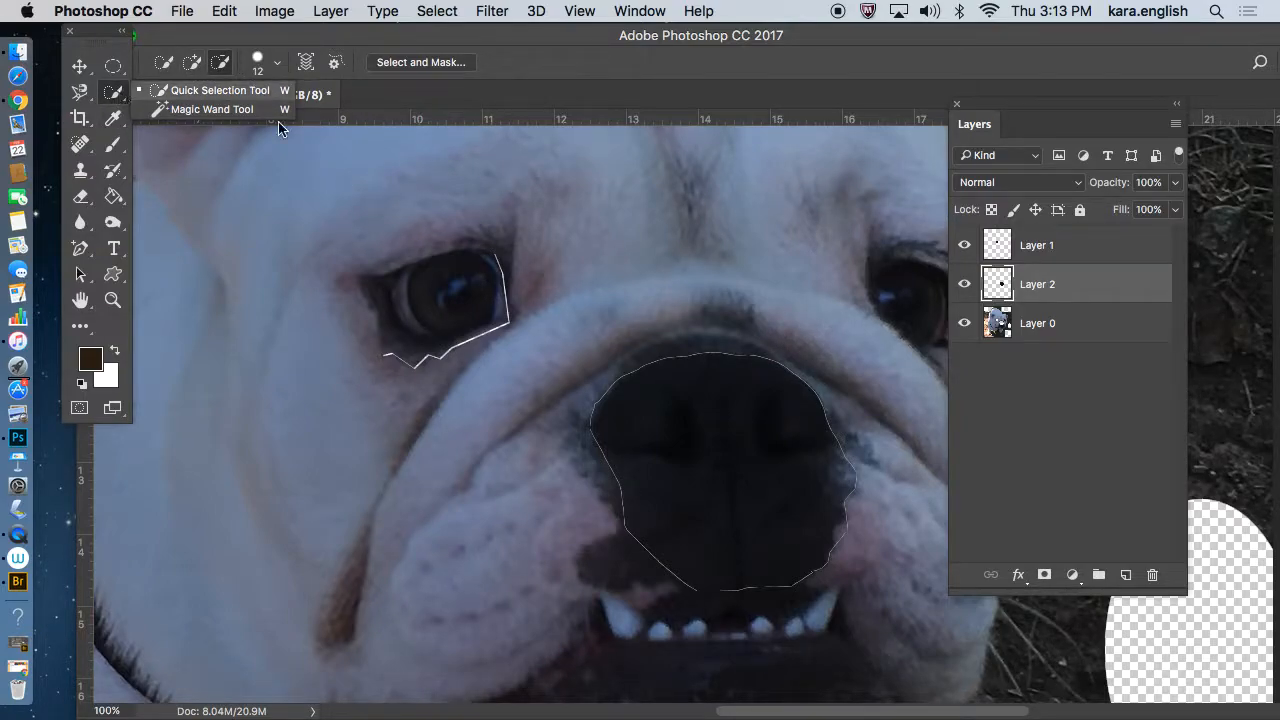
mouse_move(1037, 105)
mouse_down()
mouse_move(1275, 132)
mouse_move(1245, 135)
mouse_up()
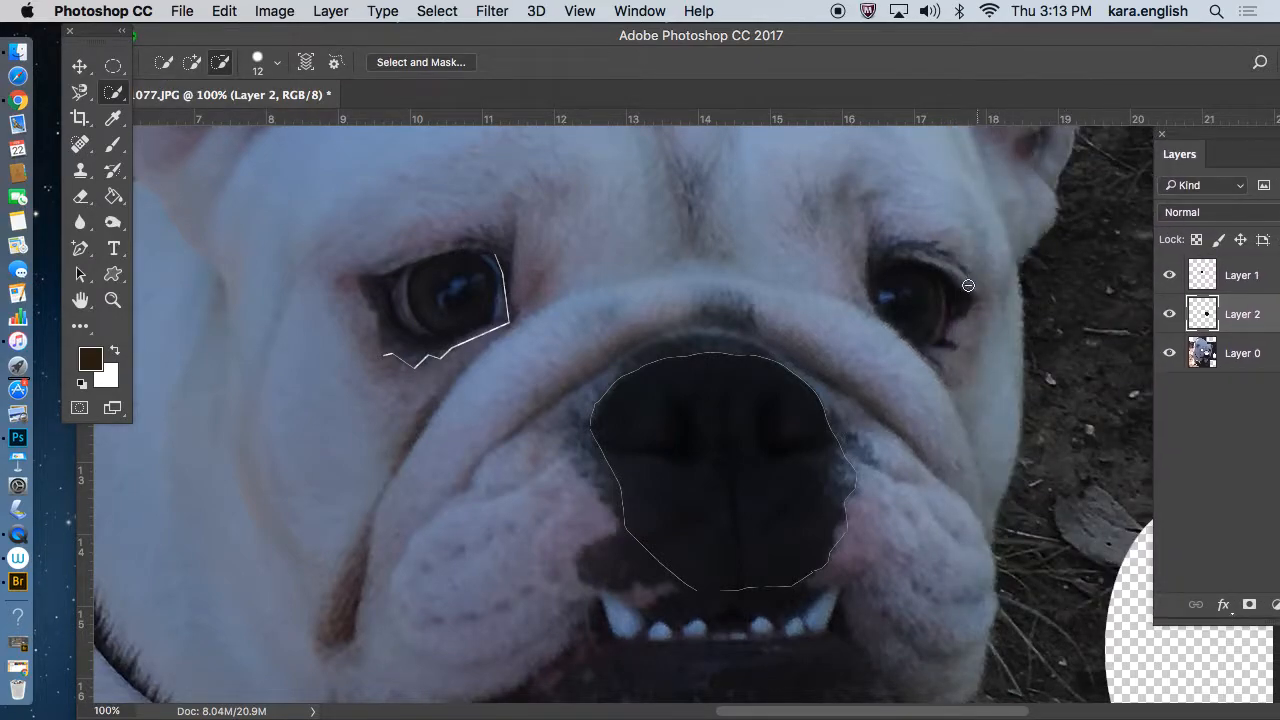
mouse_move(934, 295)
mouse_down()
mouse_move(910, 279)
mouse_move(882, 292)
mouse_move(906, 330)
mouse_move(940, 340)
mouse_move(1029, 291)
mouse_up()
mouse_move(943, 303)
mouse_down()
mouse_move(896, 283)
mouse_move(883, 301)
mouse_move(949, 318)
mouse_up()
click(192, 62)
drag(944, 309, 929, 285)
click(1234, 368)
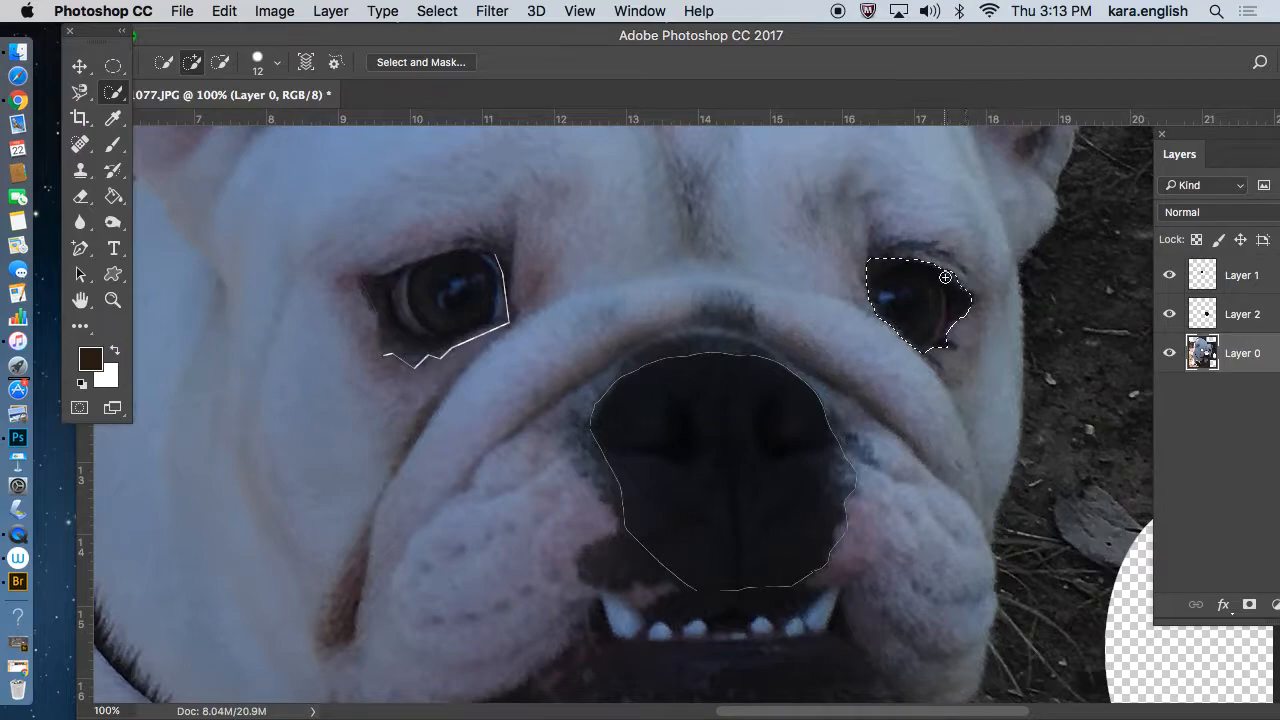
Step: Reduce the Quick Selection brush to 5 px and subtract the excess corners around the eye from the selection
click(221, 63)
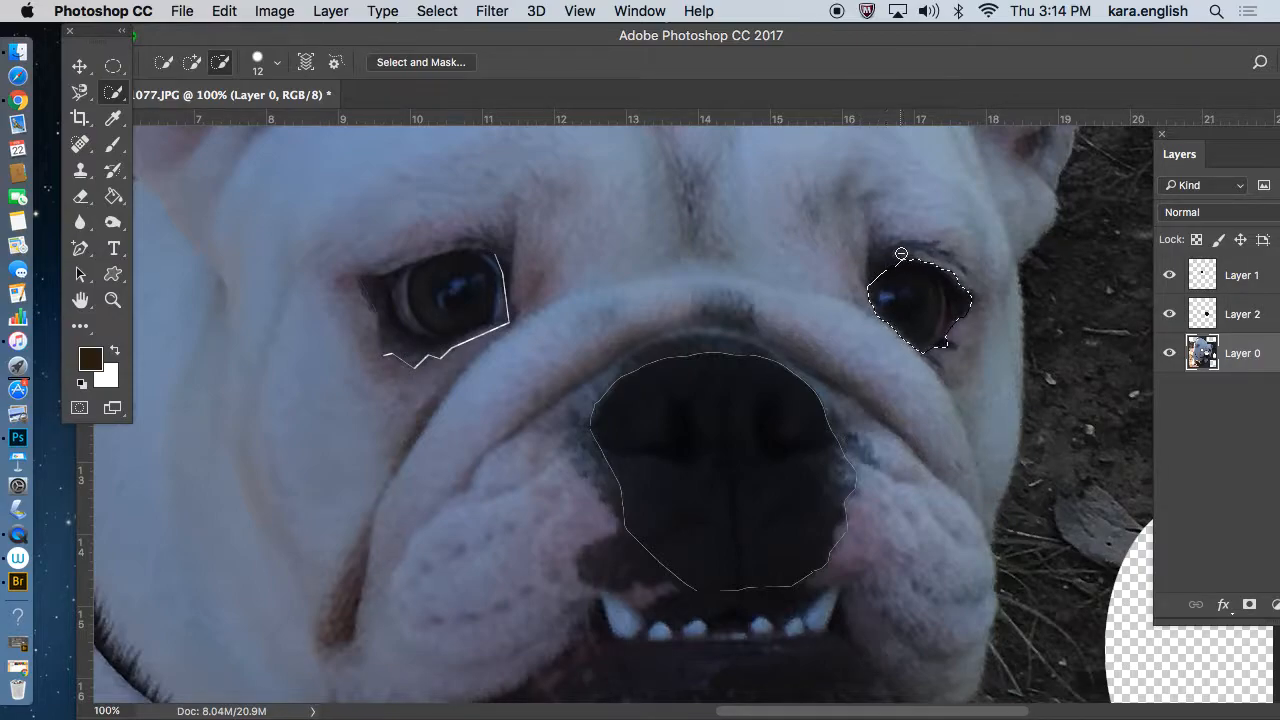
click(277, 66)
drag(172, 120, 166, 122)
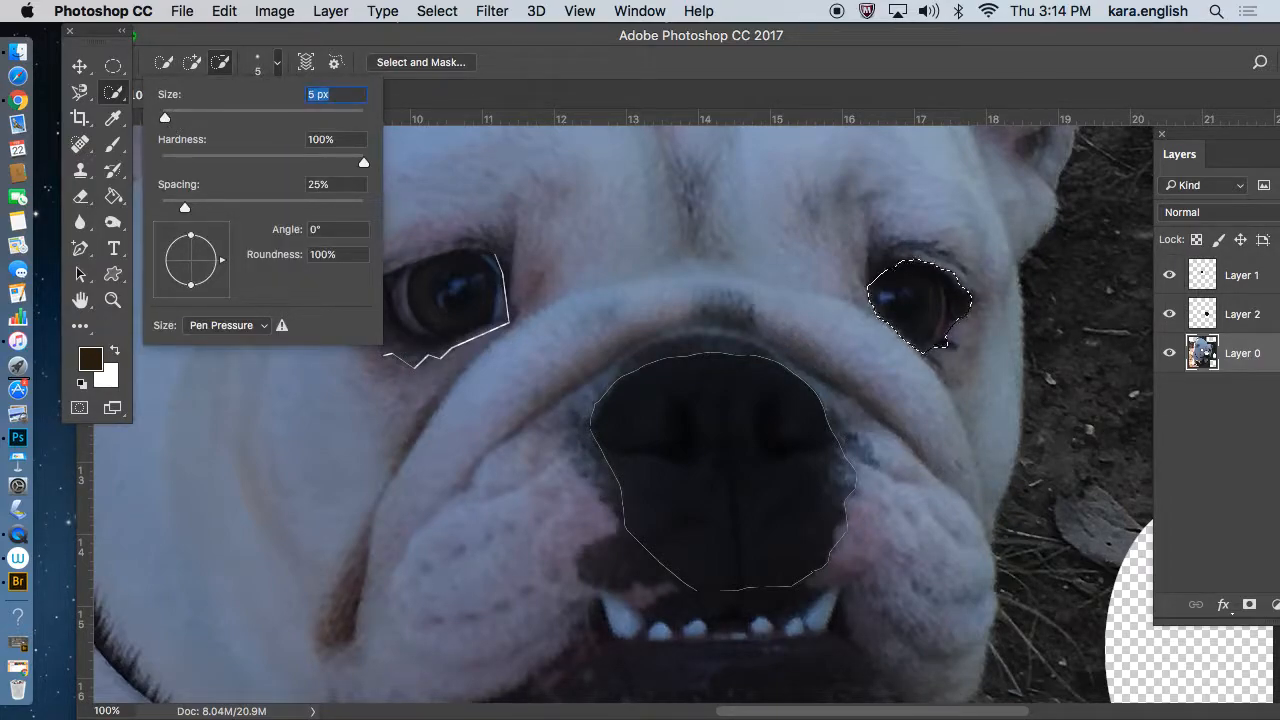
key(Return)
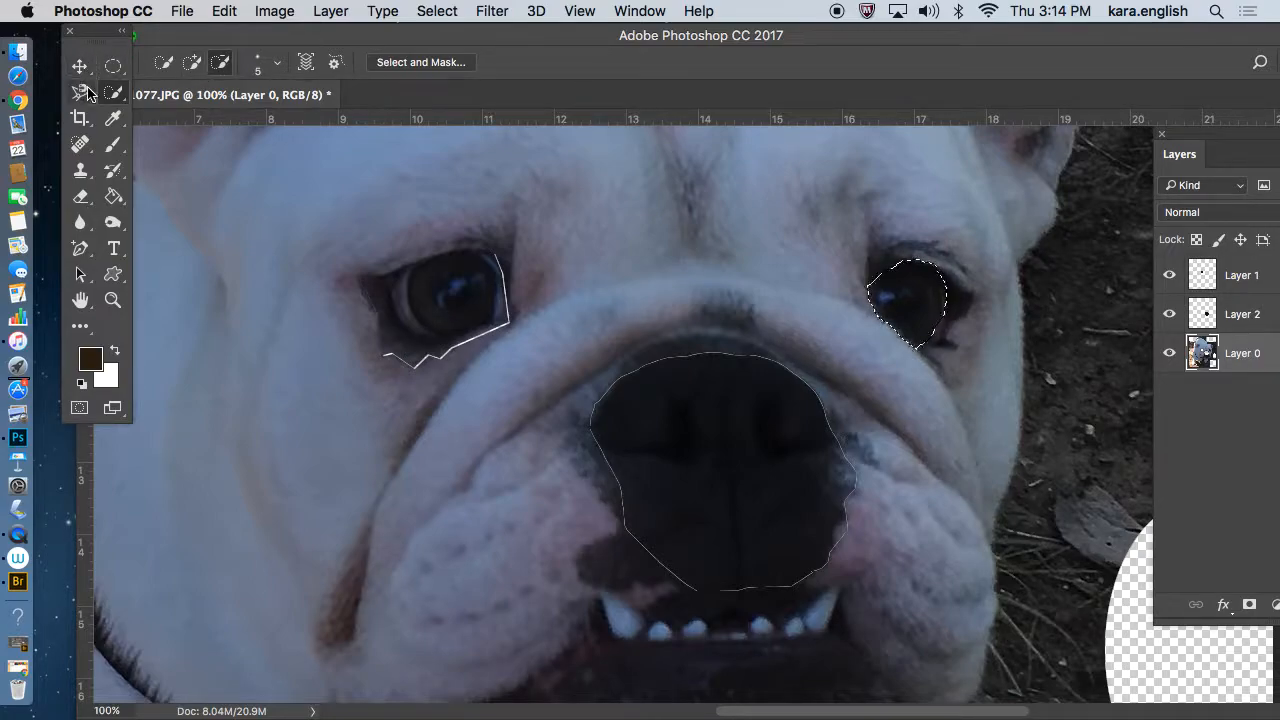
Step: Cut the selected eye from Layer 0 and paste it in place as a new layer
click(229, 20)
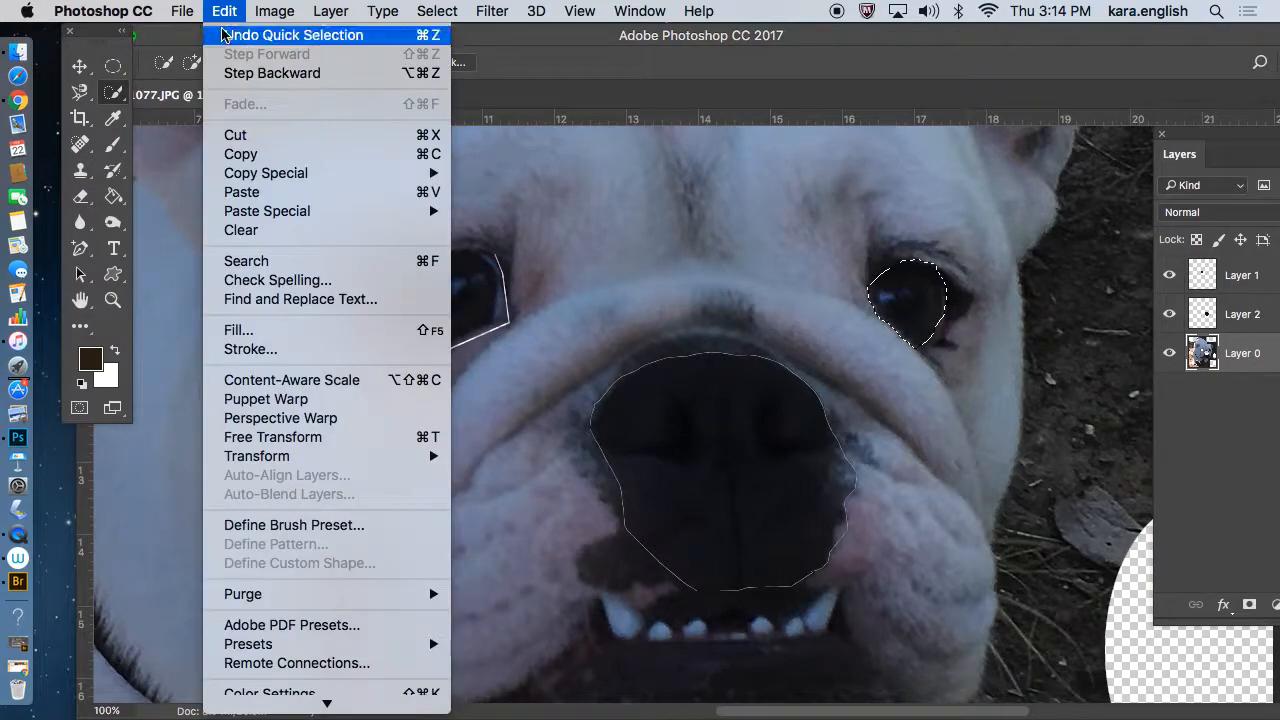
click(229, 131)
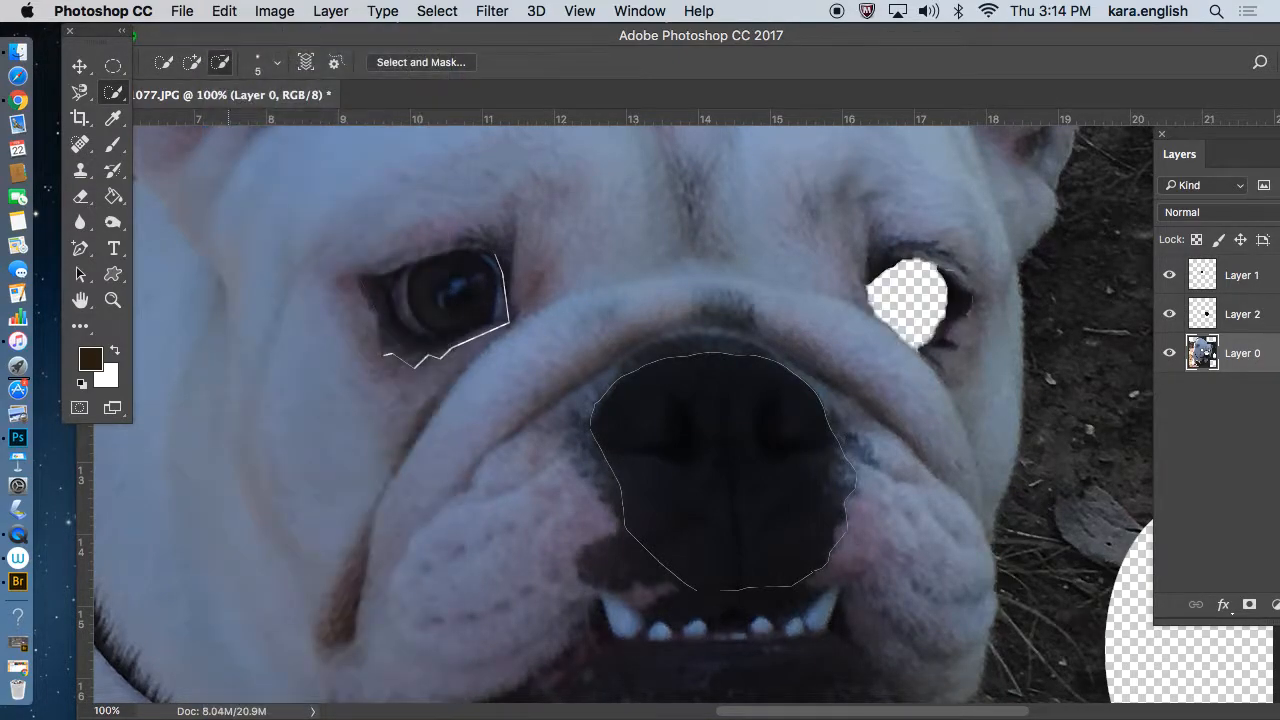
click(224, 12)
mouse_move(265, 211)
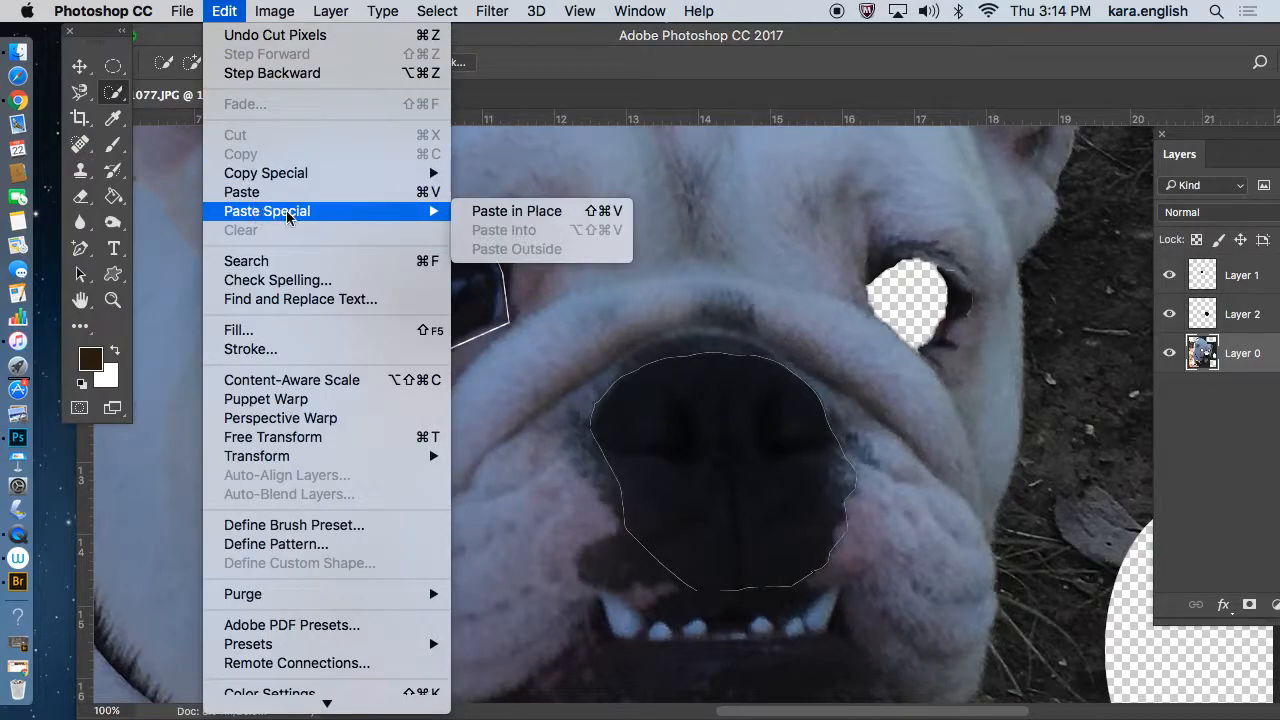
click(464, 213)
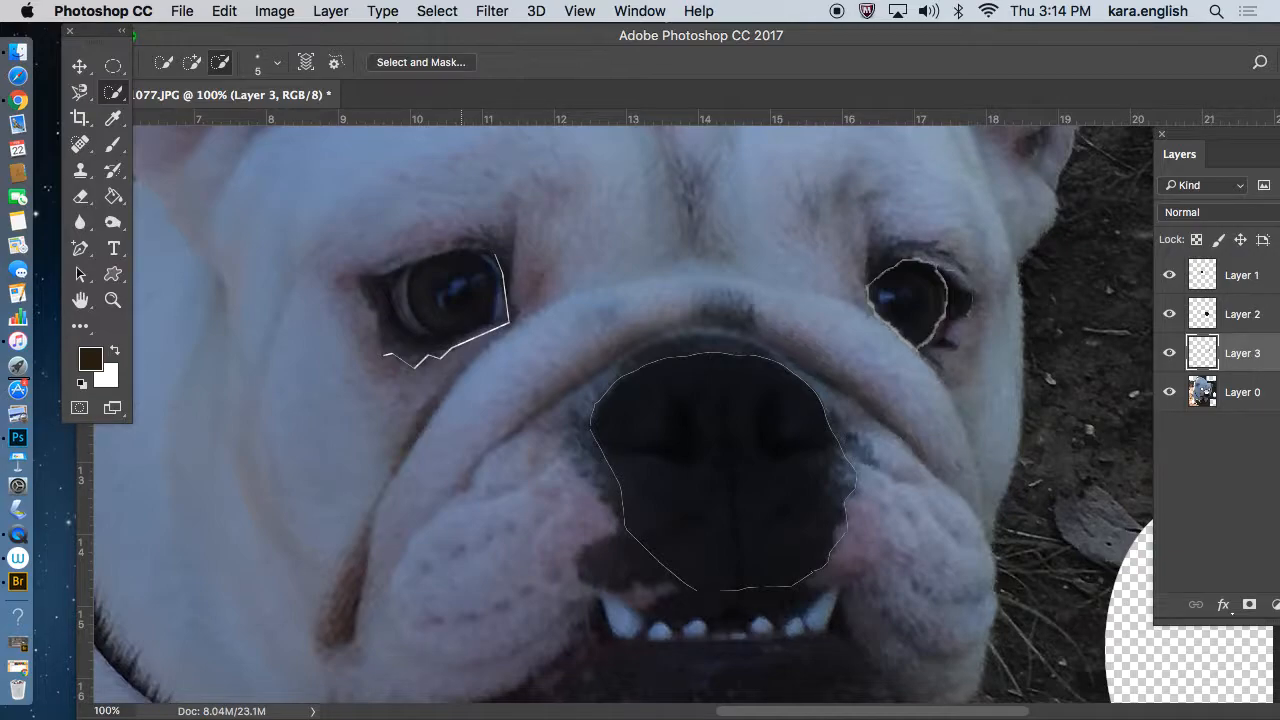
Step: Switch to the Magic Wand tool and fit the whole bulldog photo on screen
click(118, 96)
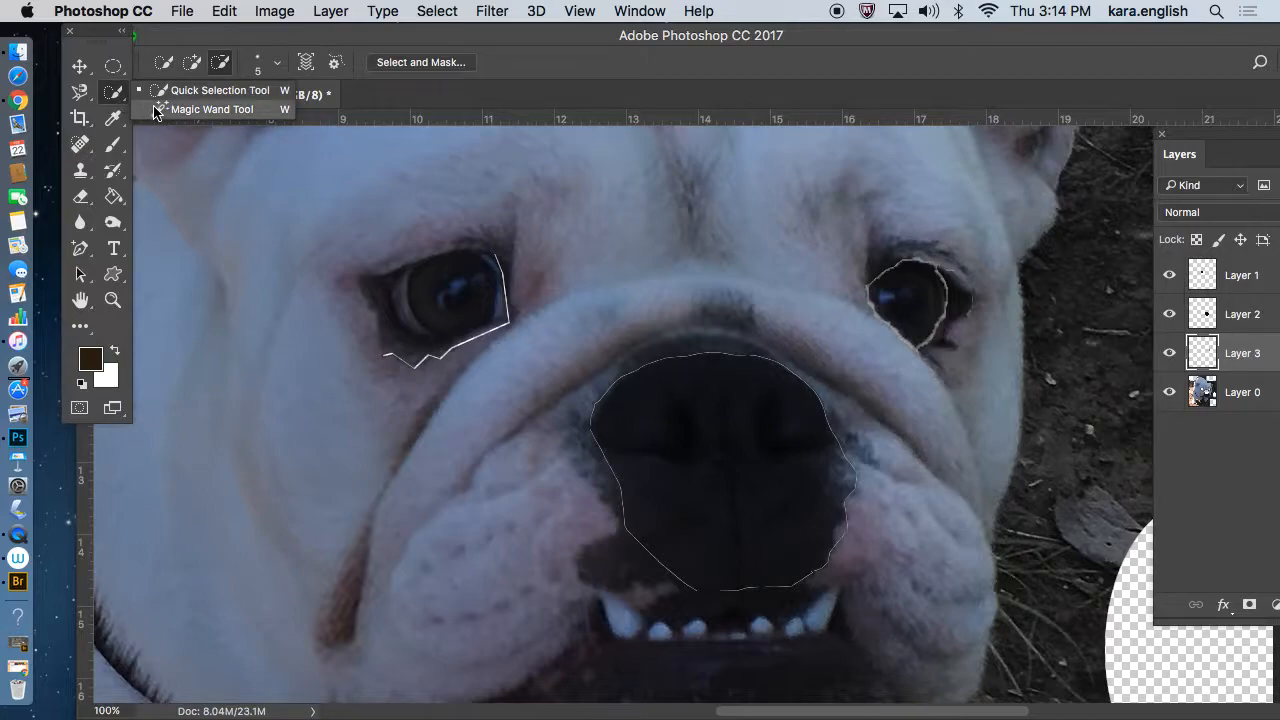
click(200, 109)
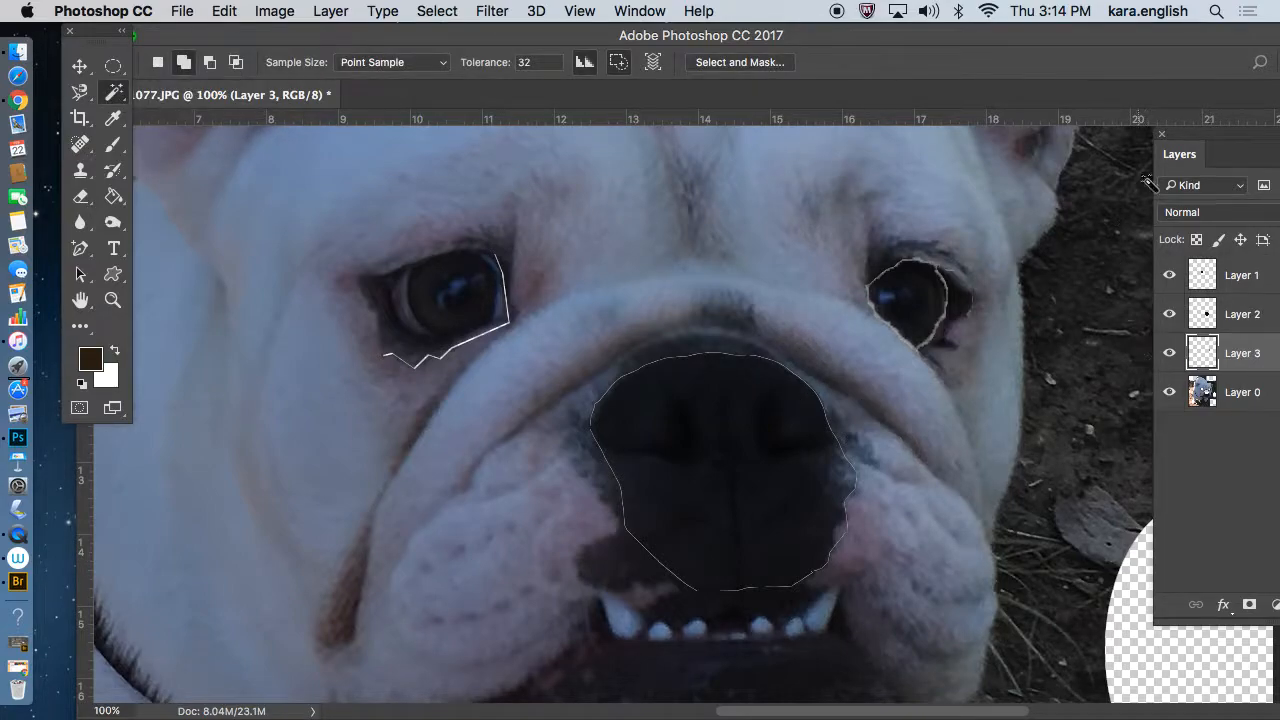
click(588, 10)
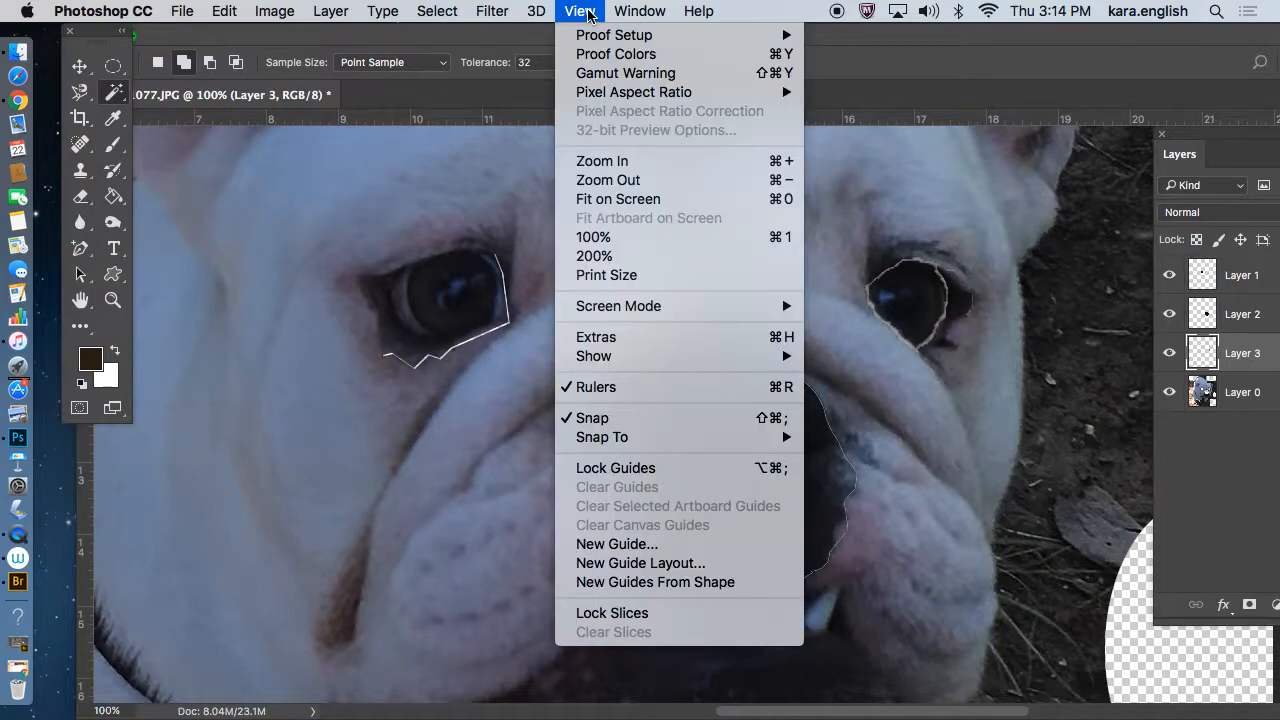
click(590, 199)
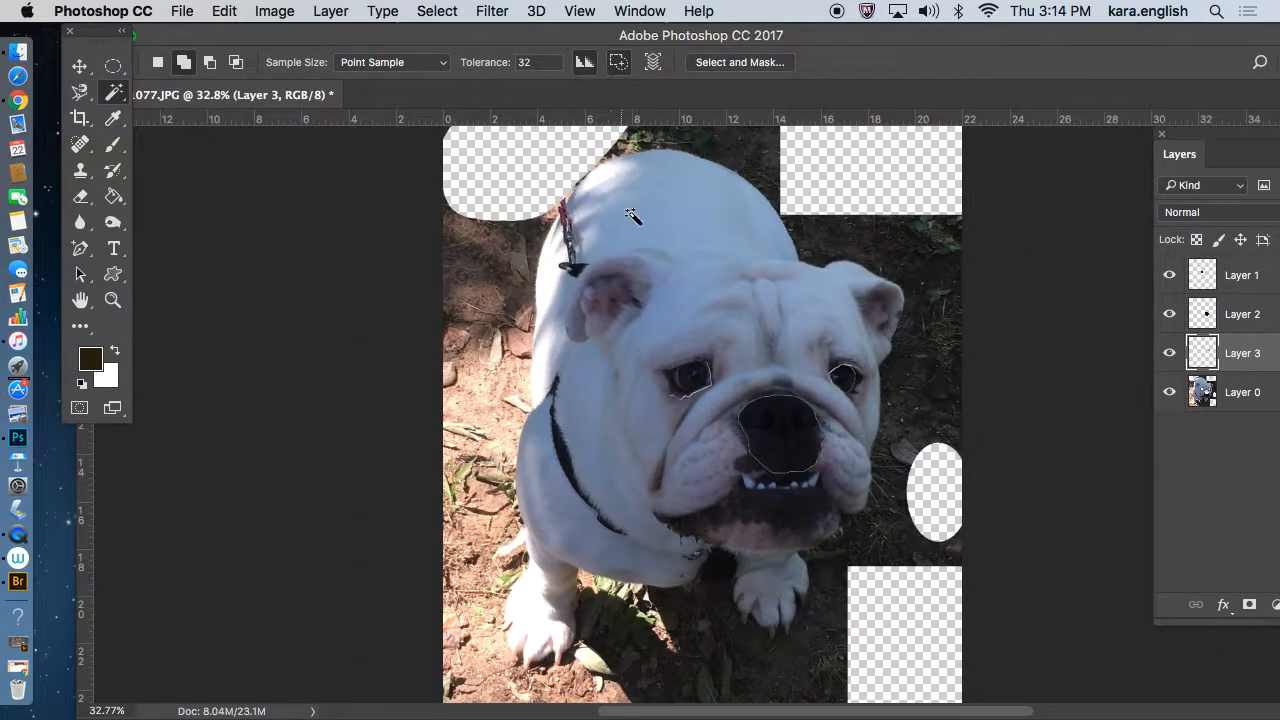
click(745, 150)
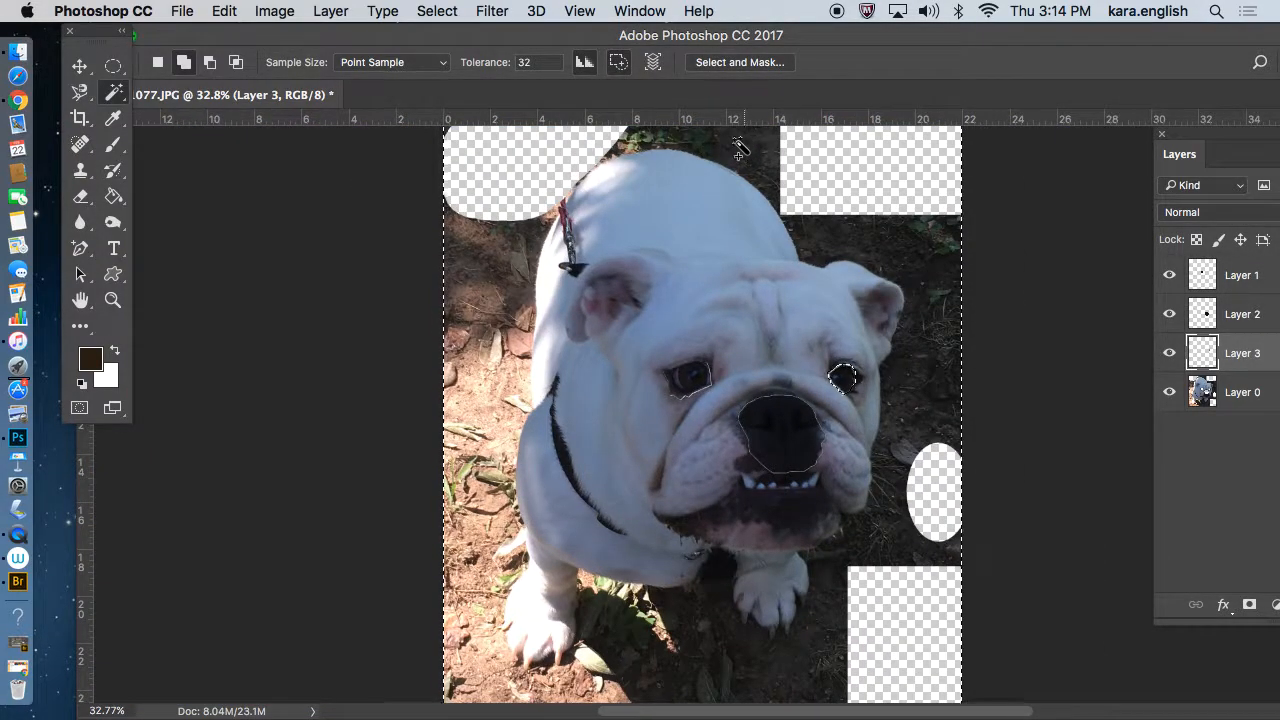
click(439, 11)
click(450, 54)
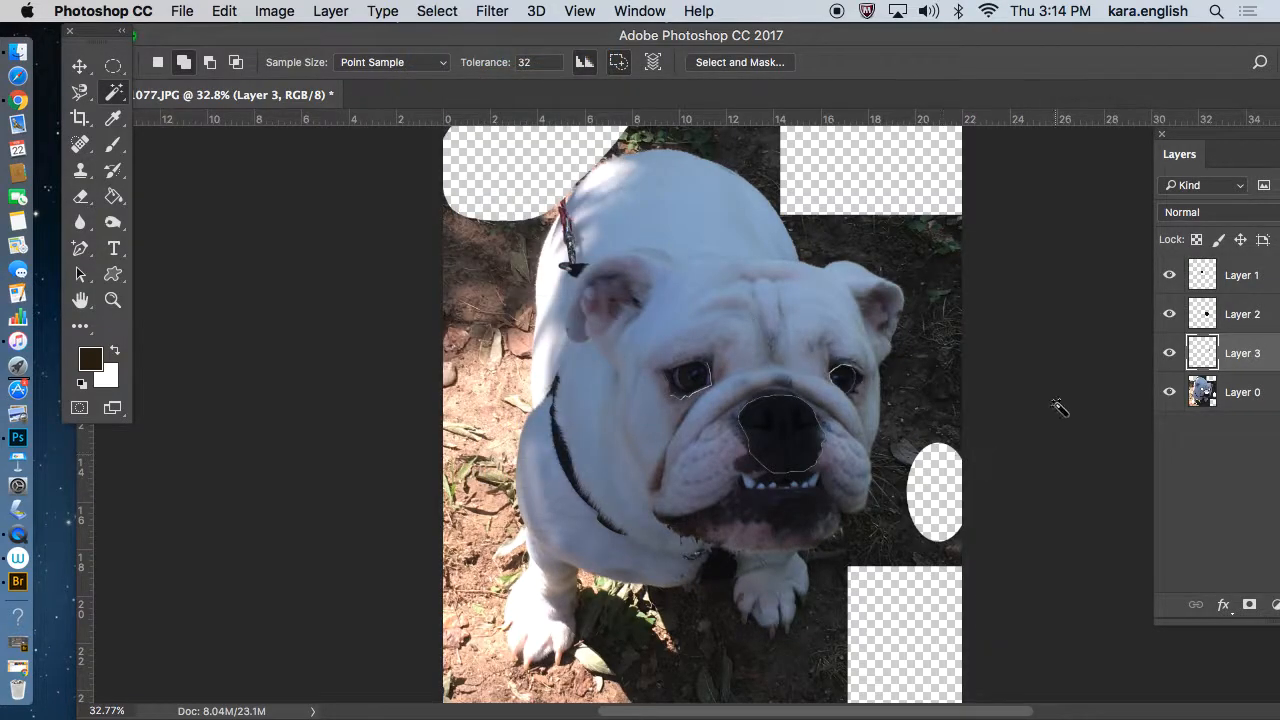
Step: Make Layer 0 active and add several patches of the shaded ground around the dog to a Magic Wand selection
click(1247, 398)
click(486, 300)
click(495, 359)
click(483, 388)
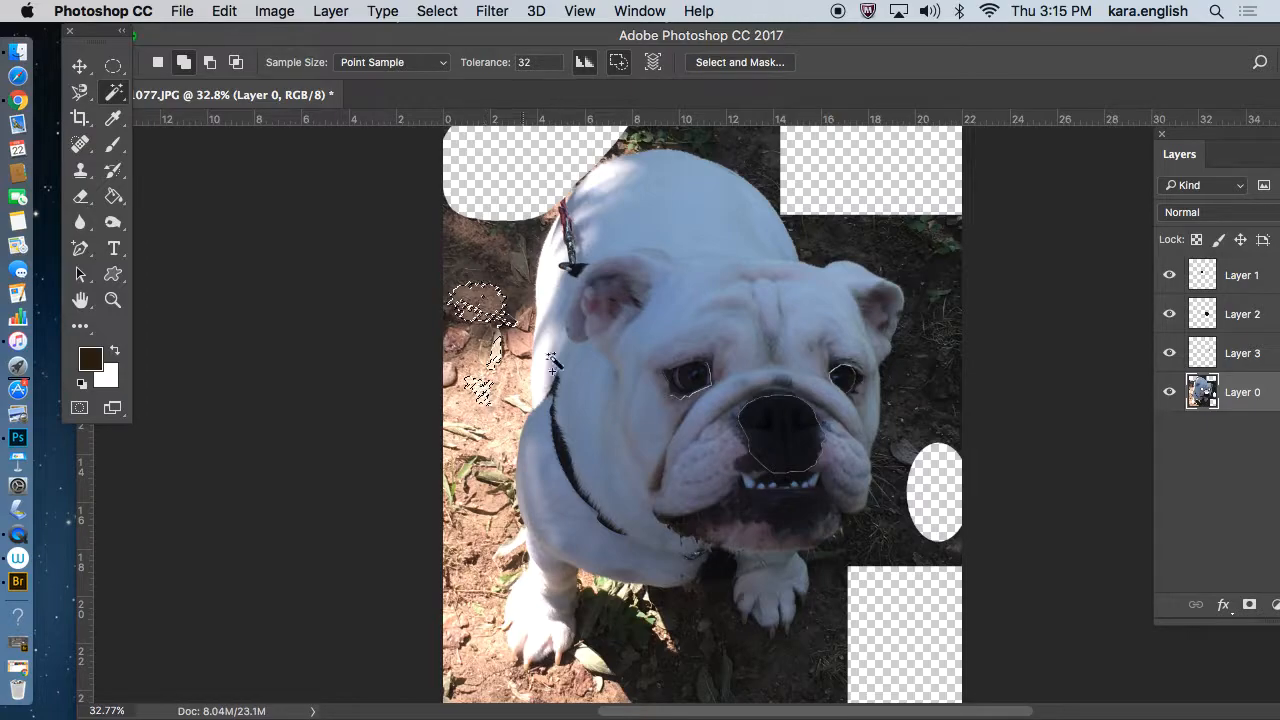
click(706, 566)
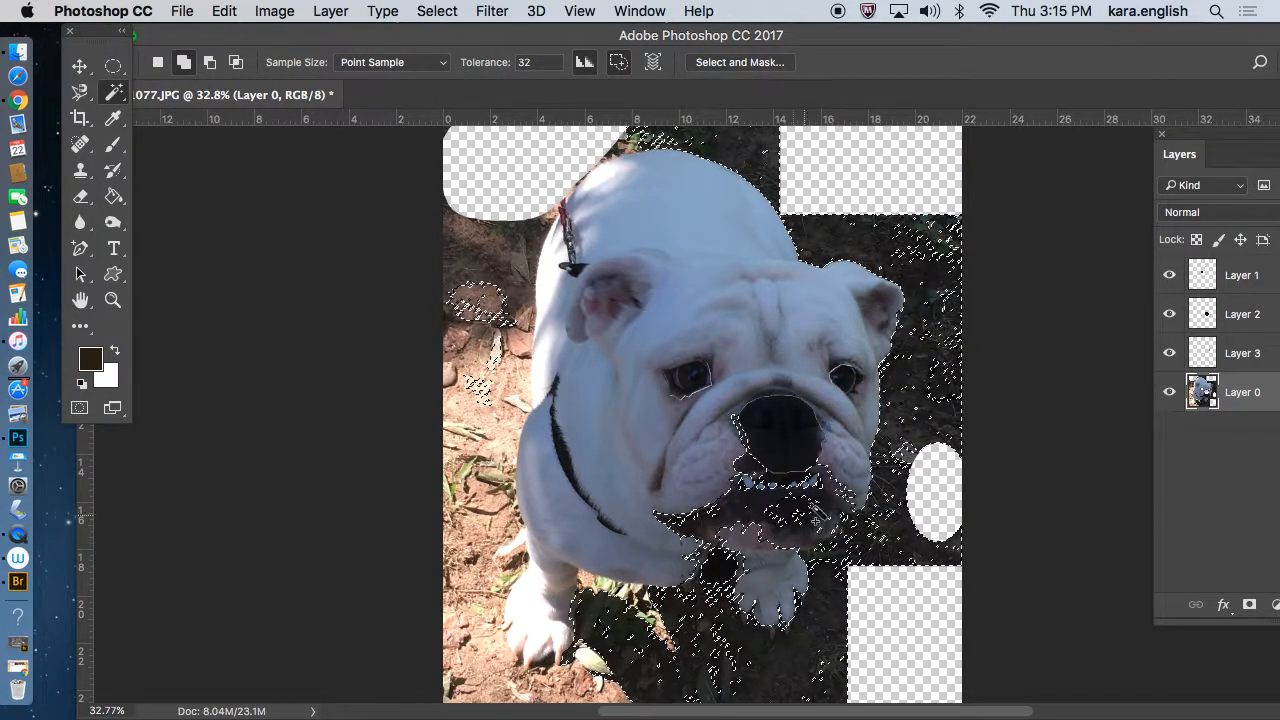
Step: Subtract the dog's mouth and front paw from the selection with the Quick Selection tool, and cut the selected ground from Layer 0
click(118, 95)
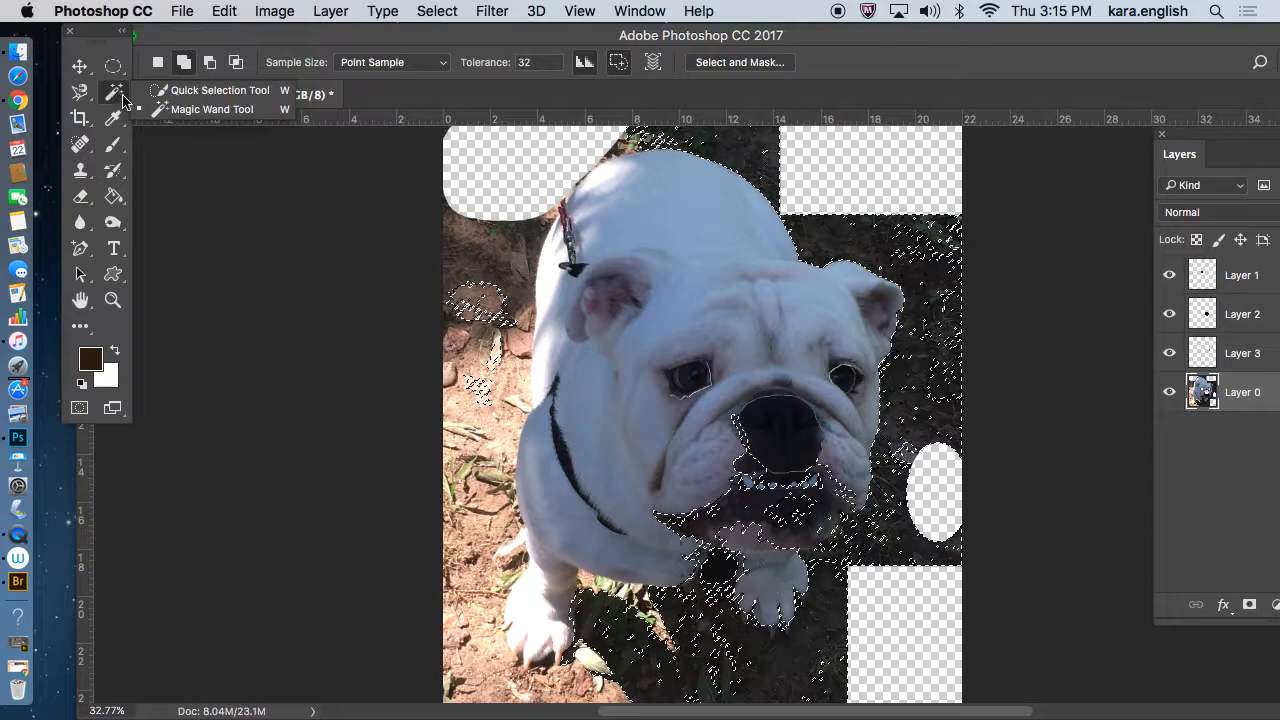
click(215, 90)
click(219, 62)
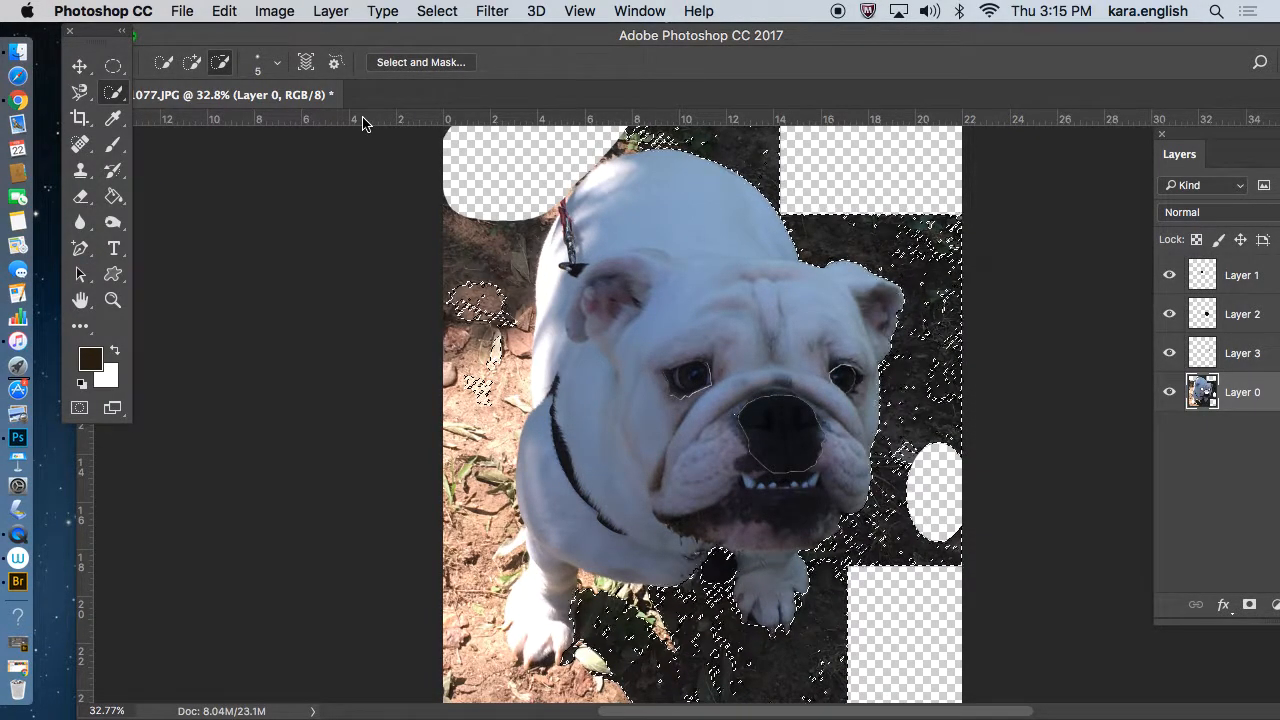
click(224, 11)
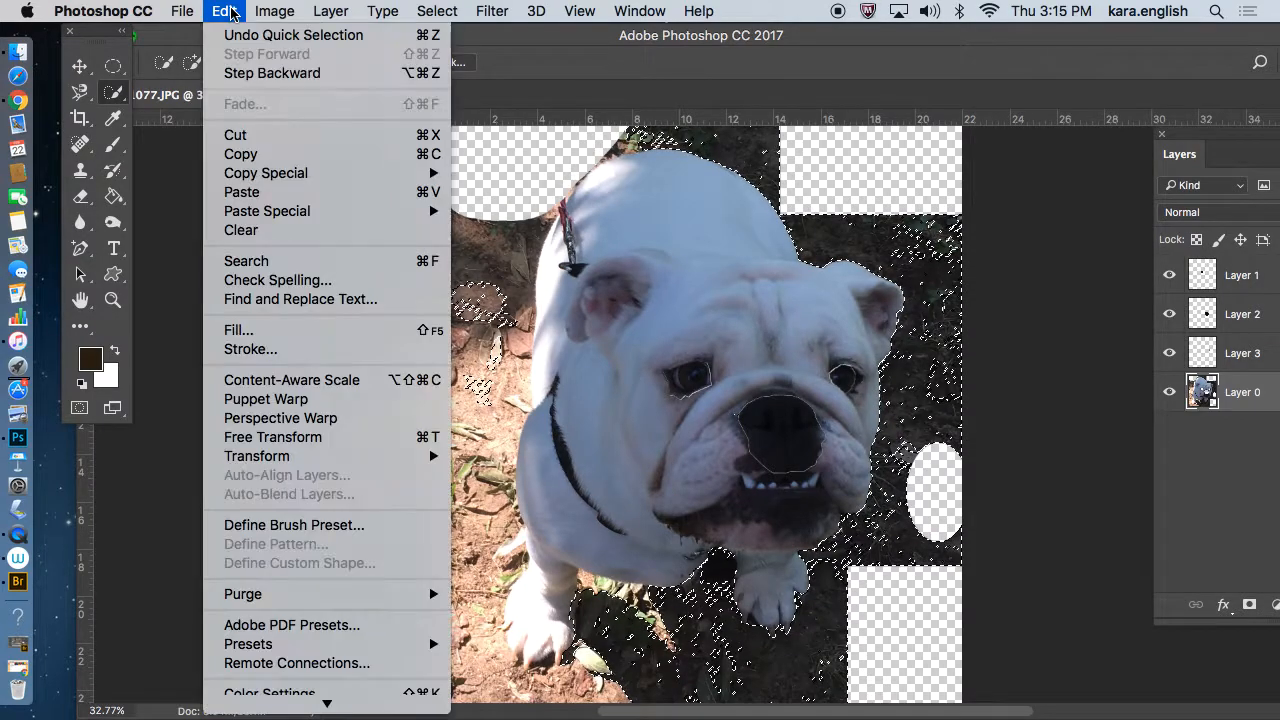
click(252, 135)
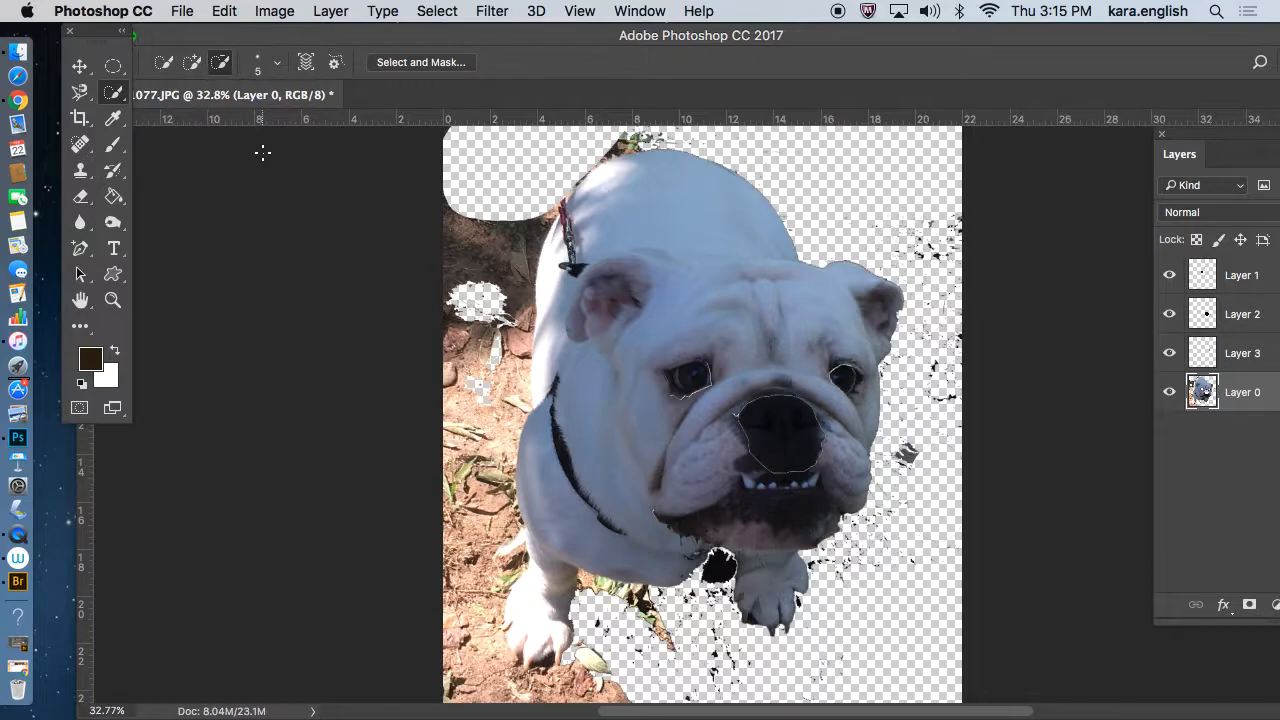
Step: Select the sunlit sandy ground beside the dog with Color Range using sampled colors, and cut it from Layer 0
click(452, 18)
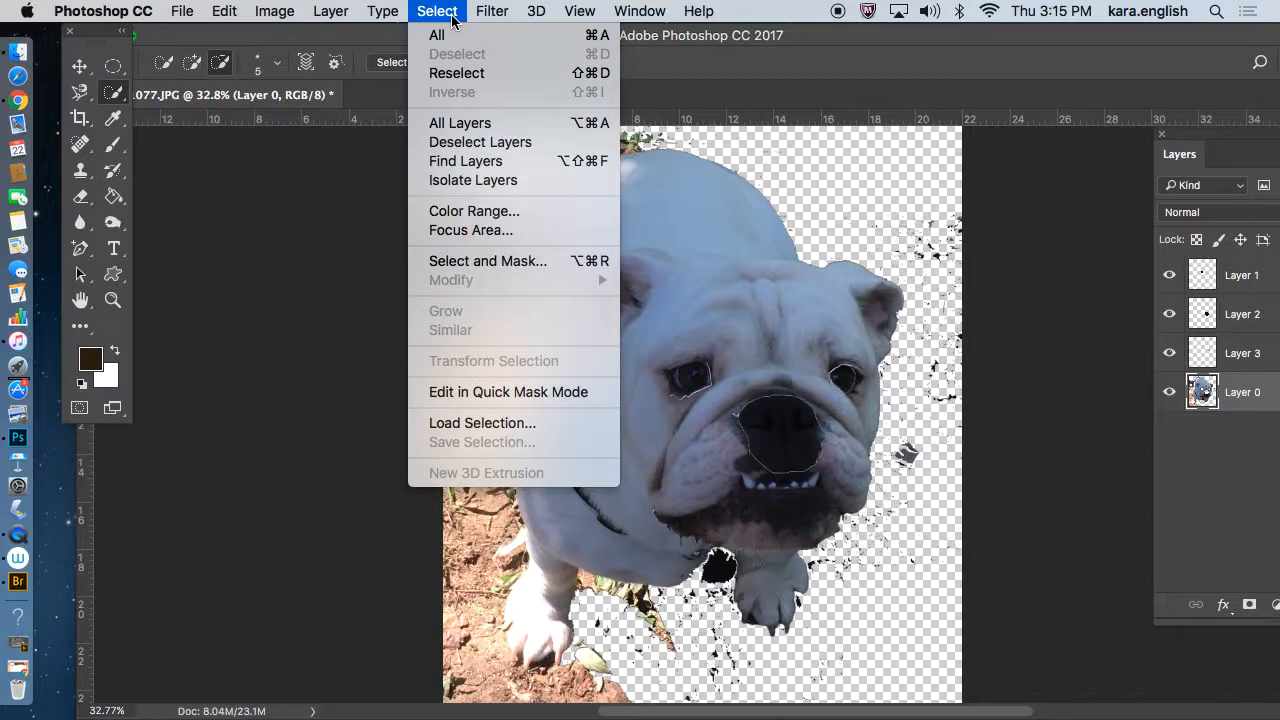
click(457, 209)
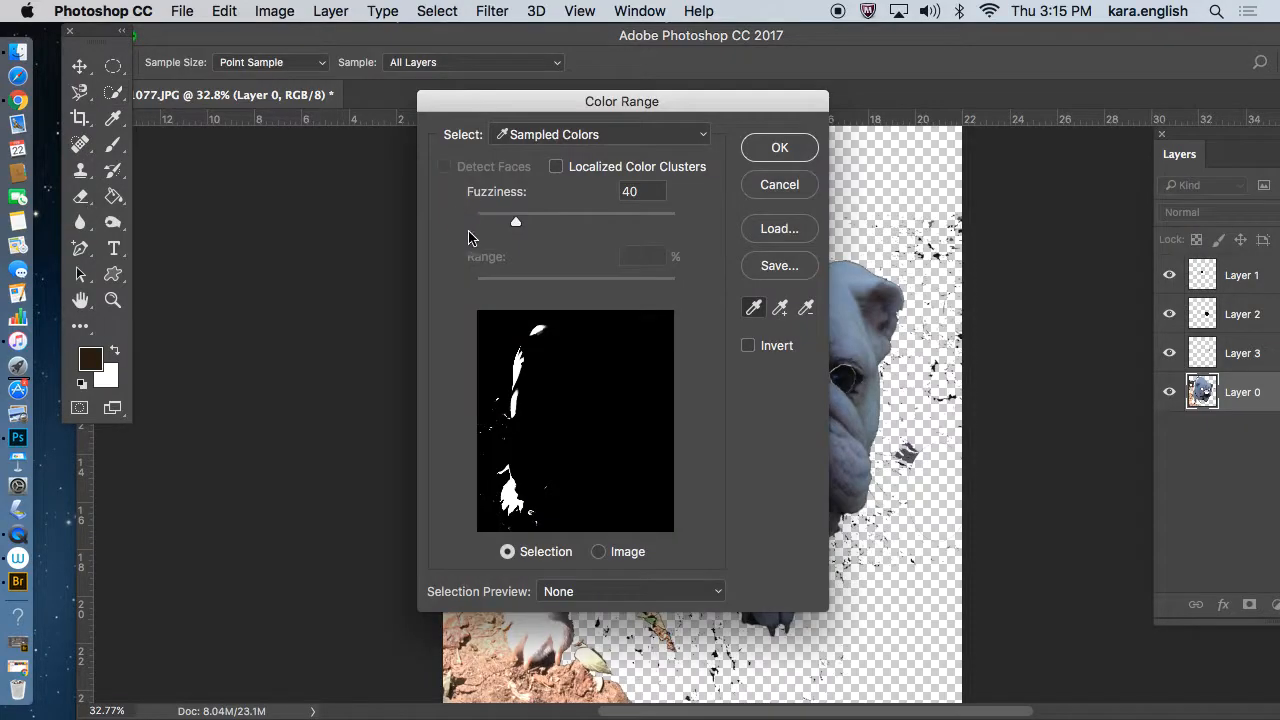
drag(594, 110, 985, 109)
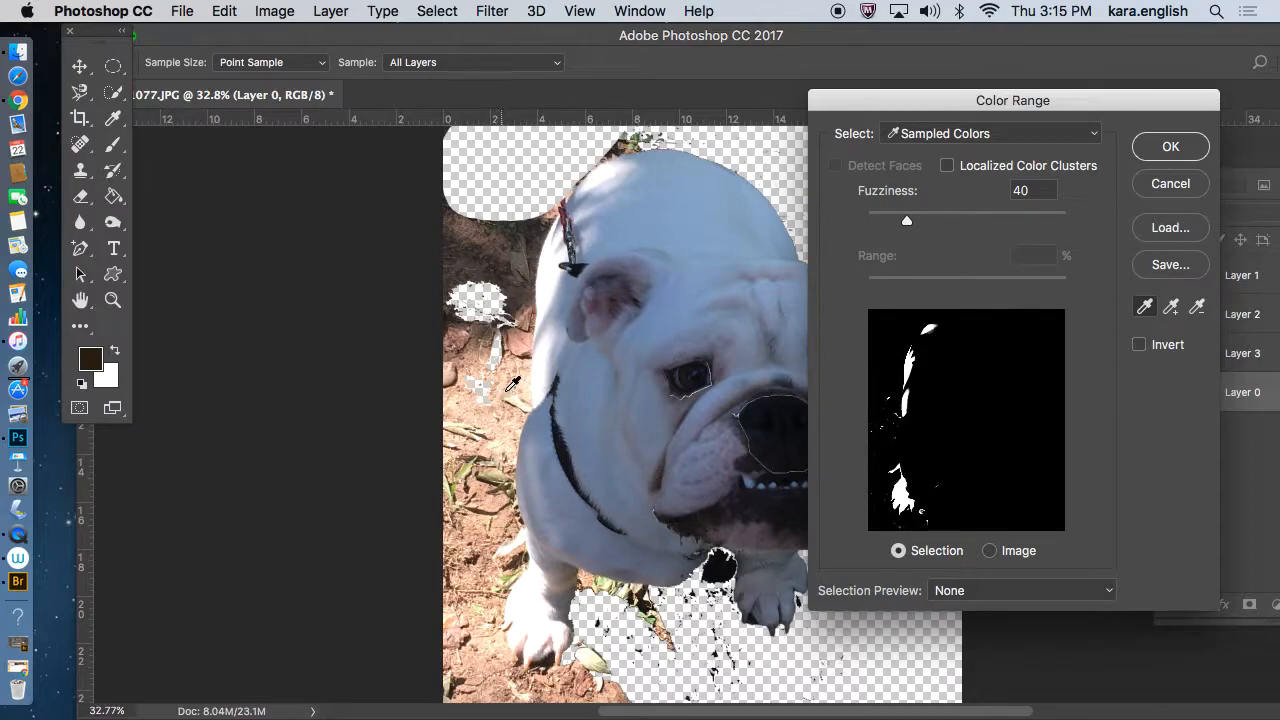
click(513, 390)
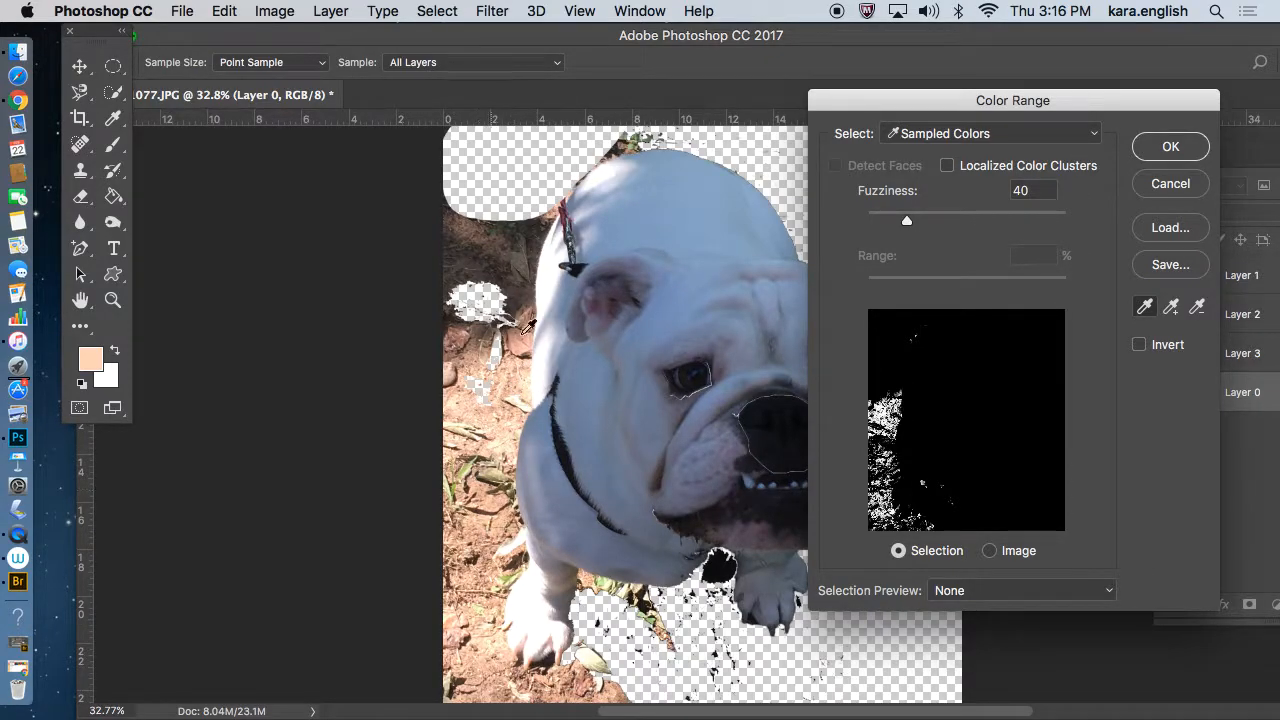
drag(1055, 107, 958, 57)
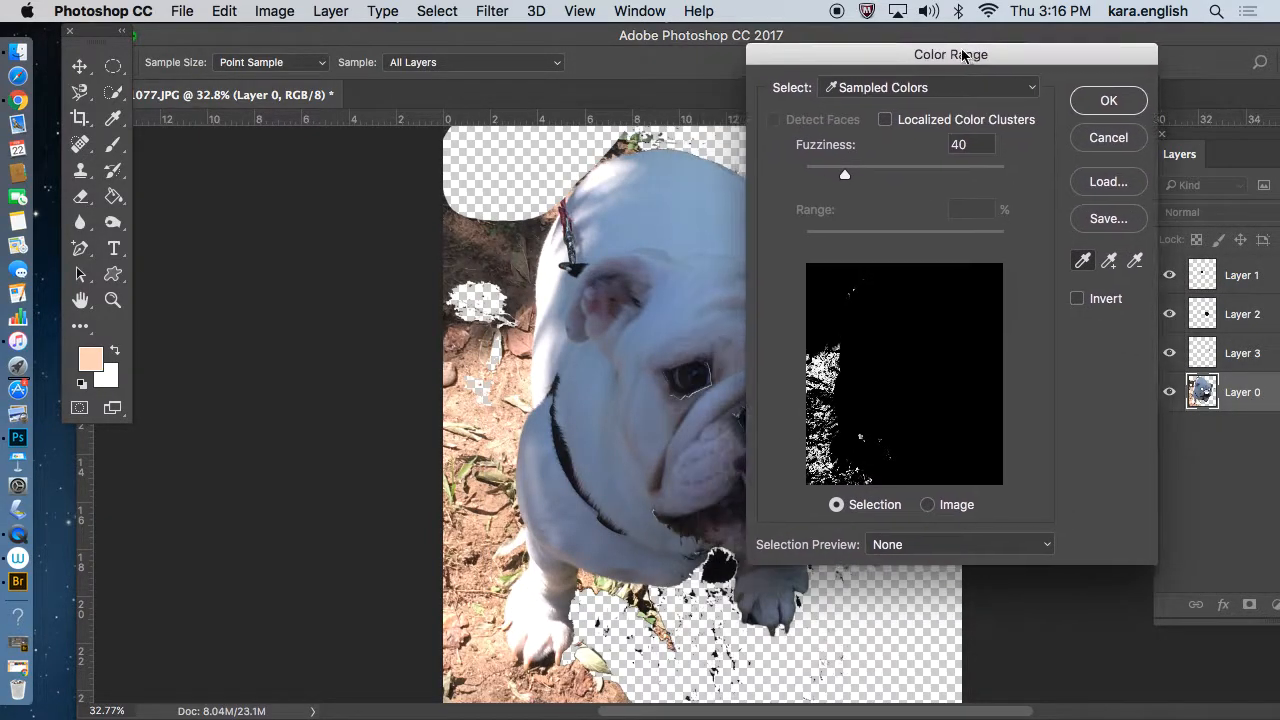
click(1113, 100)
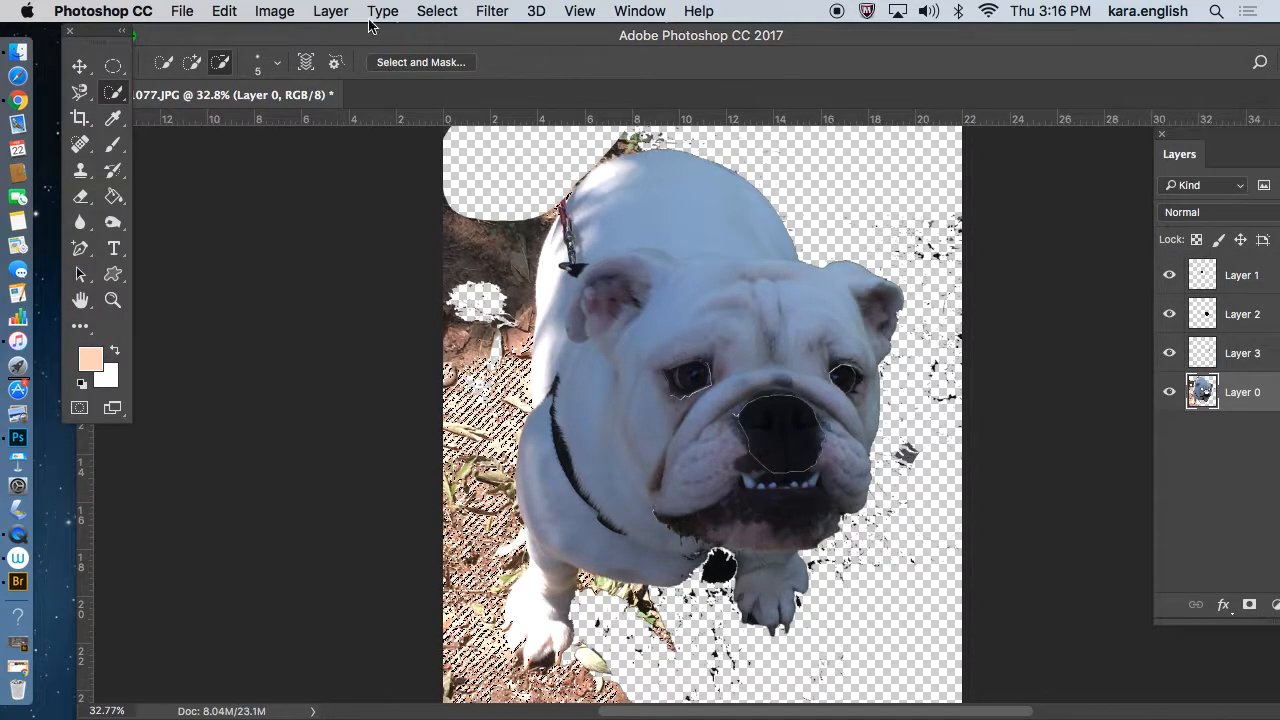
click(234, 14)
click(254, 139)
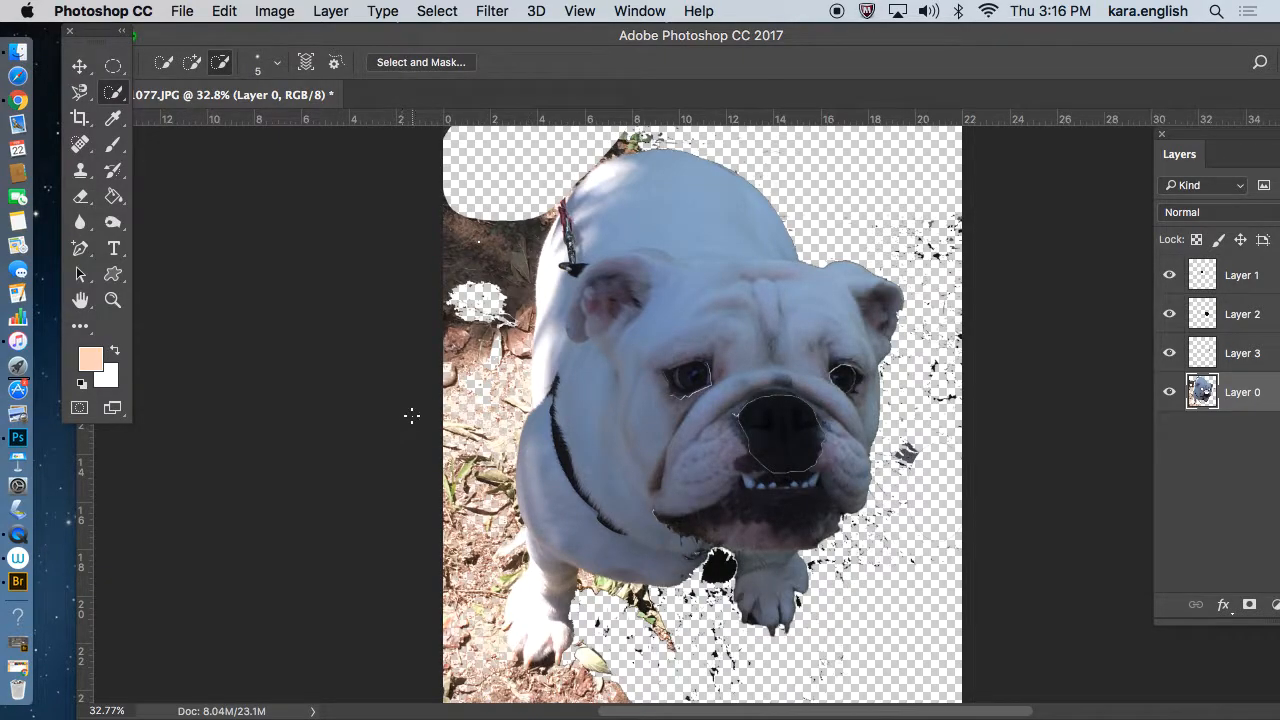
Step: Try to select the green leaves beside the dog with Color Range using sampled colors
click(438, 12)
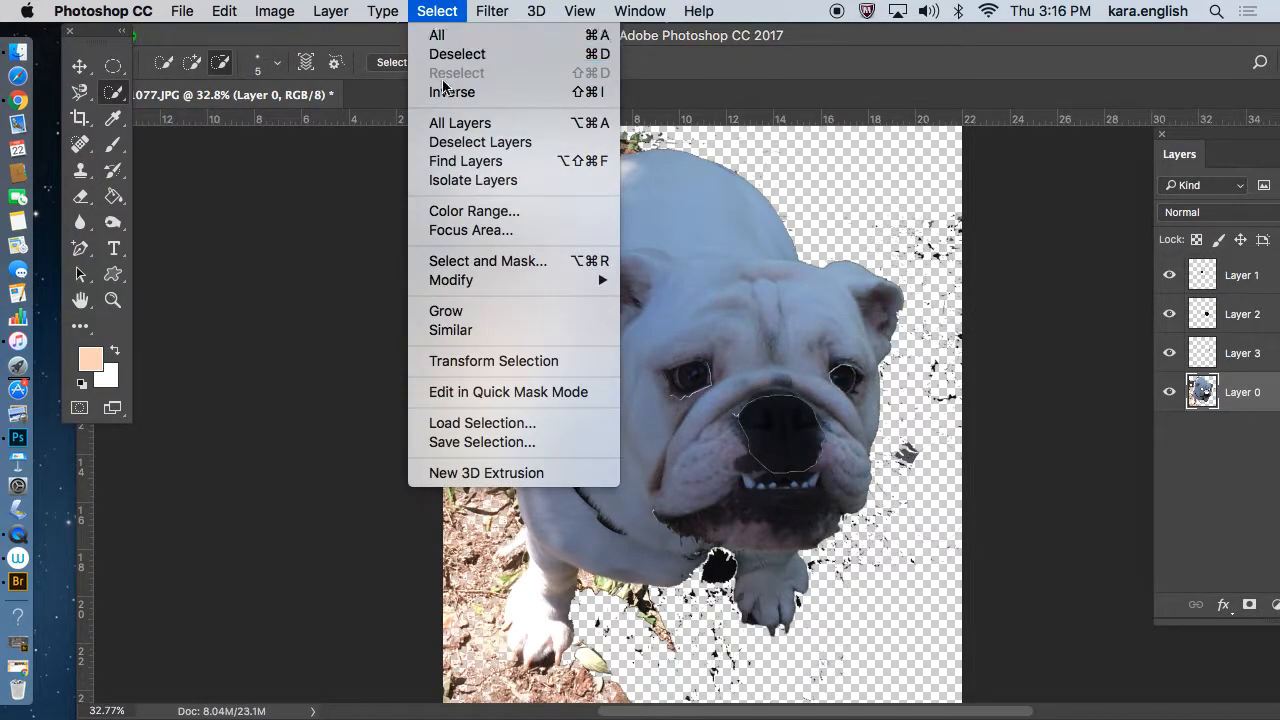
click(449, 212)
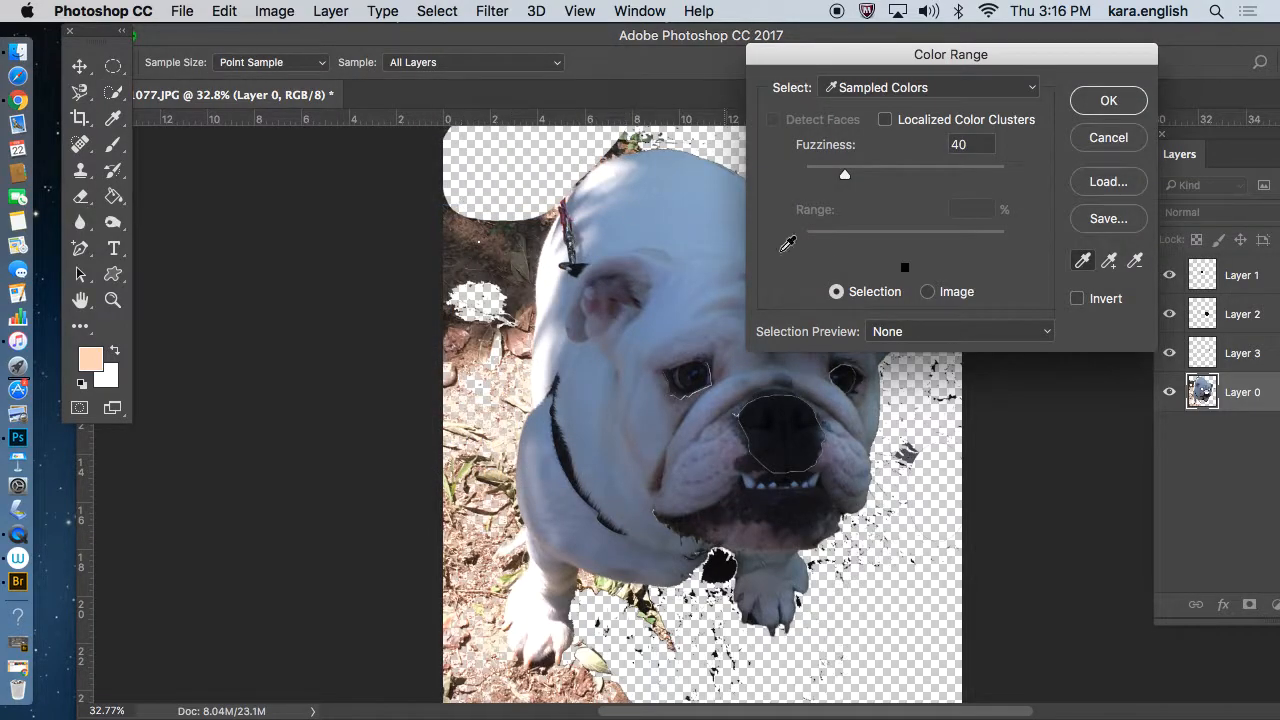
click(464, 467)
click(1112, 101)
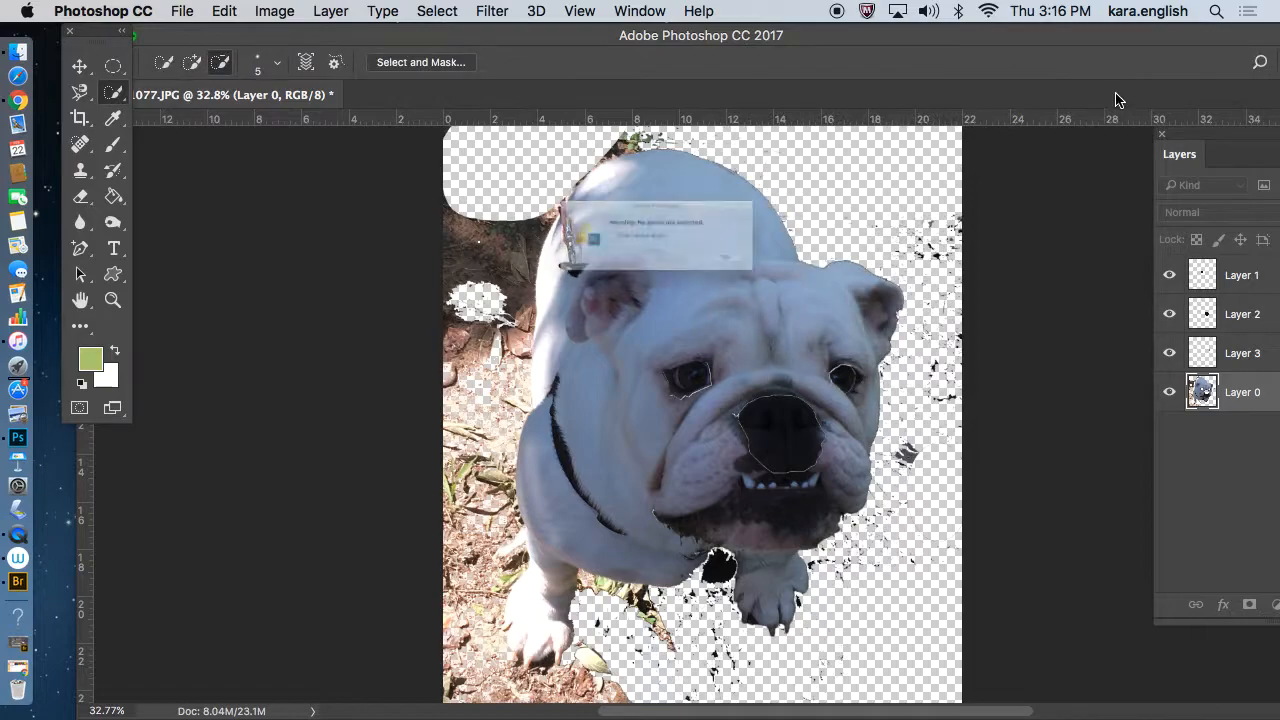
click(807, 282)
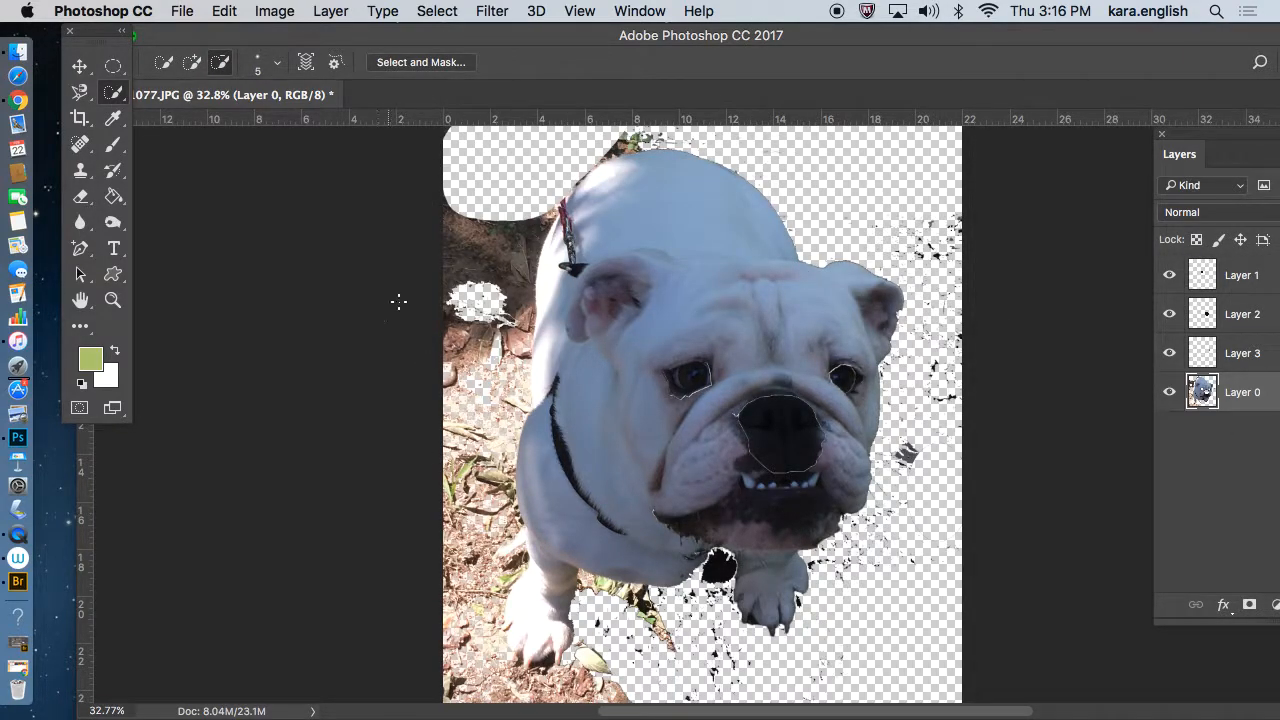
click(438, 12)
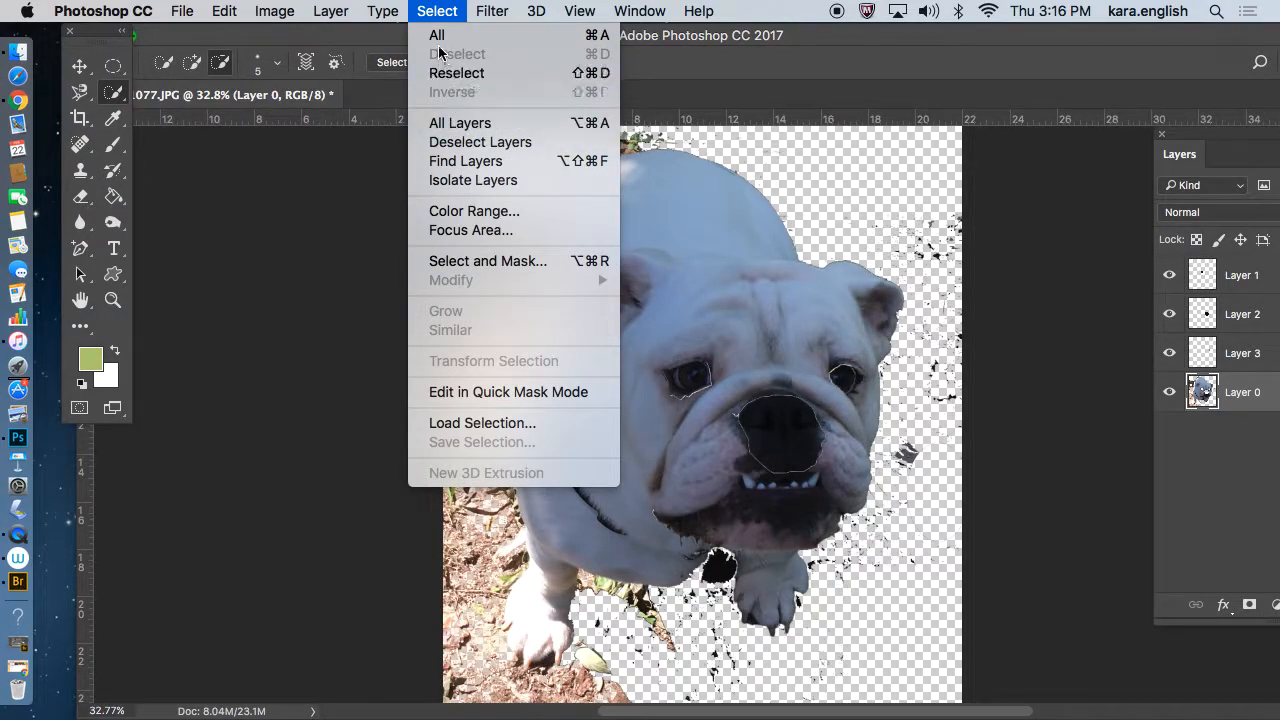
click(436, 14)
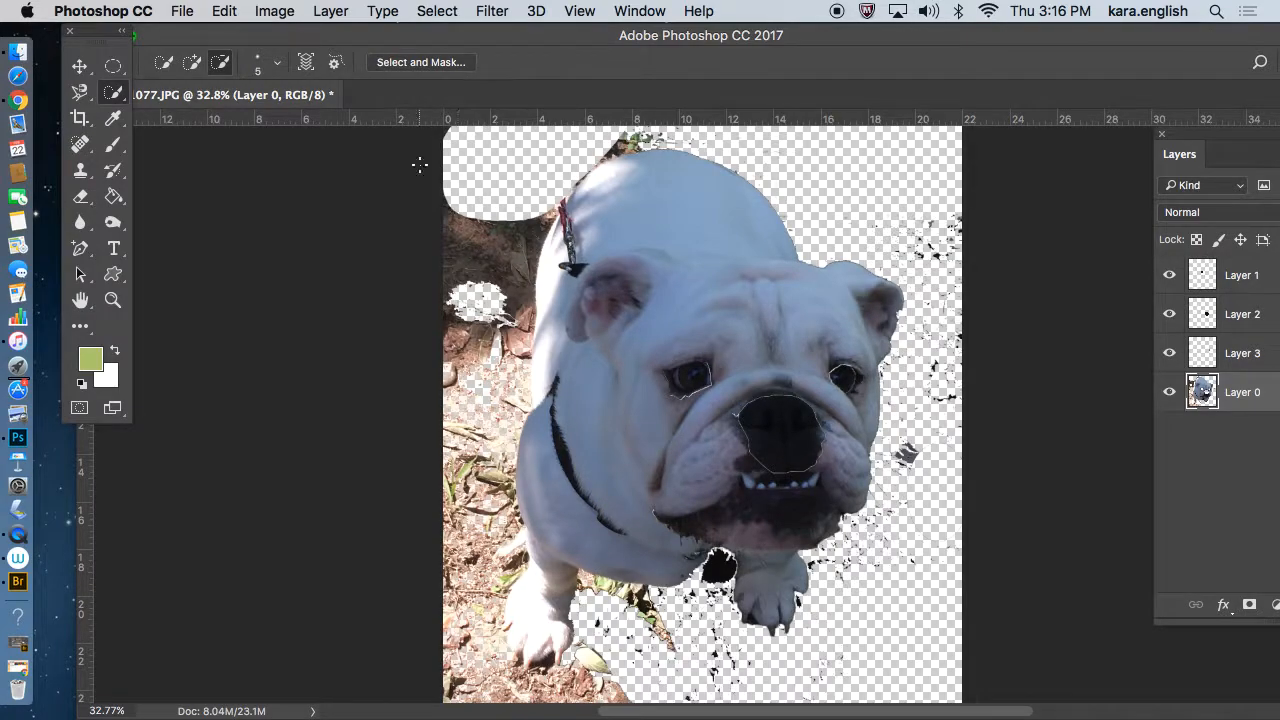
Step: Select the green leaves beside the dog with Color Range using sampled colors at fuzziness 123, and cut them from Layer 0
click(440, 14)
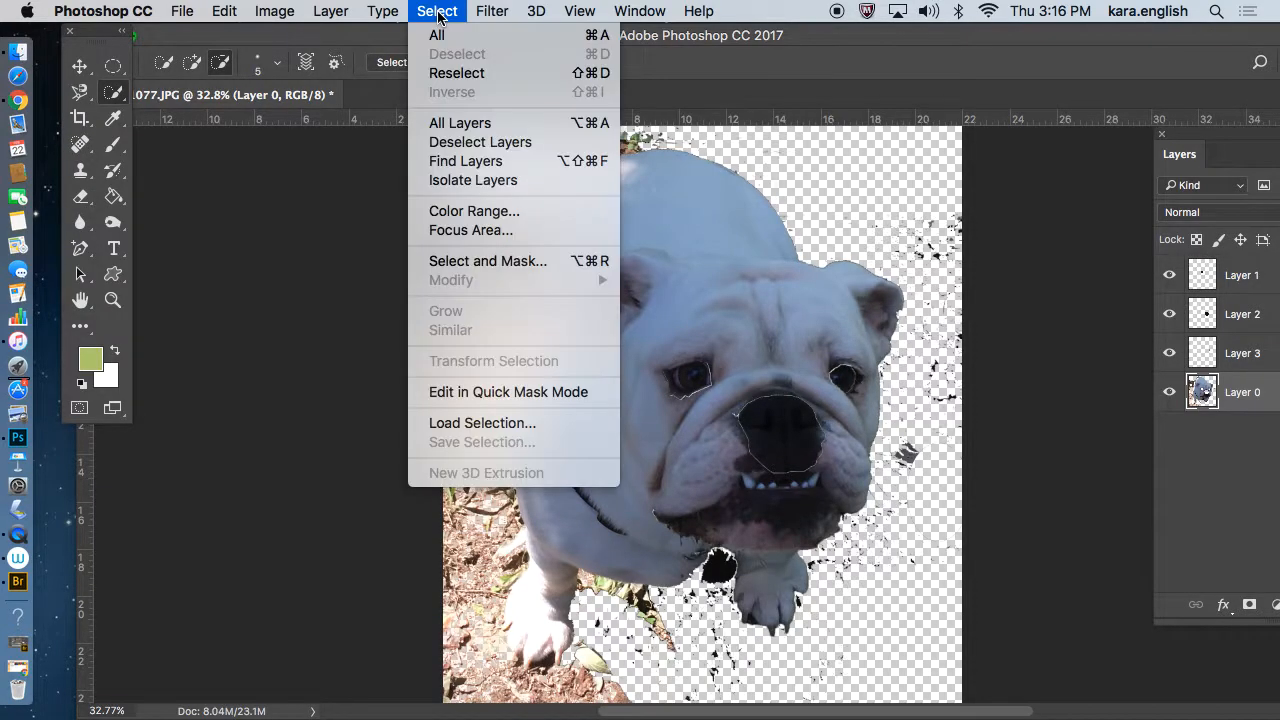
click(435, 213)
click(466, 471)
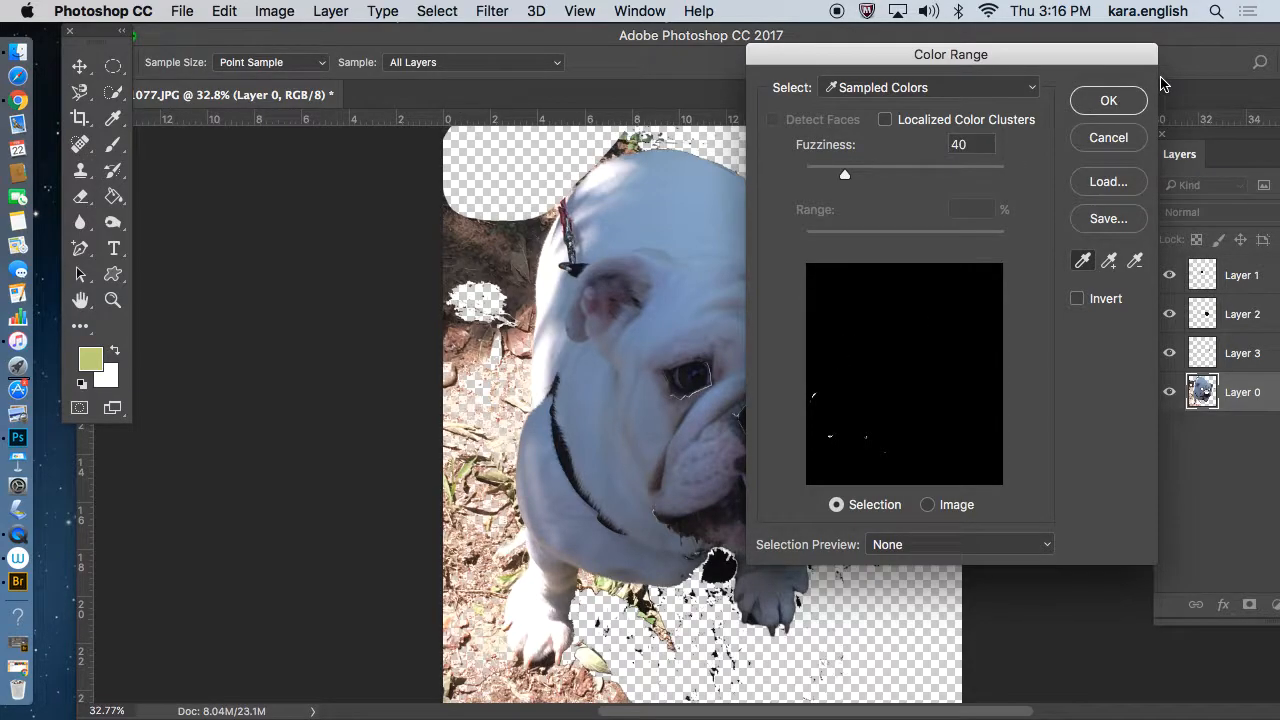
mouse_move(888, 176)
mouse_down()
mouse_move(908, 177)
mouse_move(866, 166)
mouse_move(940, 171)
mouse_move(886, 177)
mouse_move(911, 176)
mouse_up()
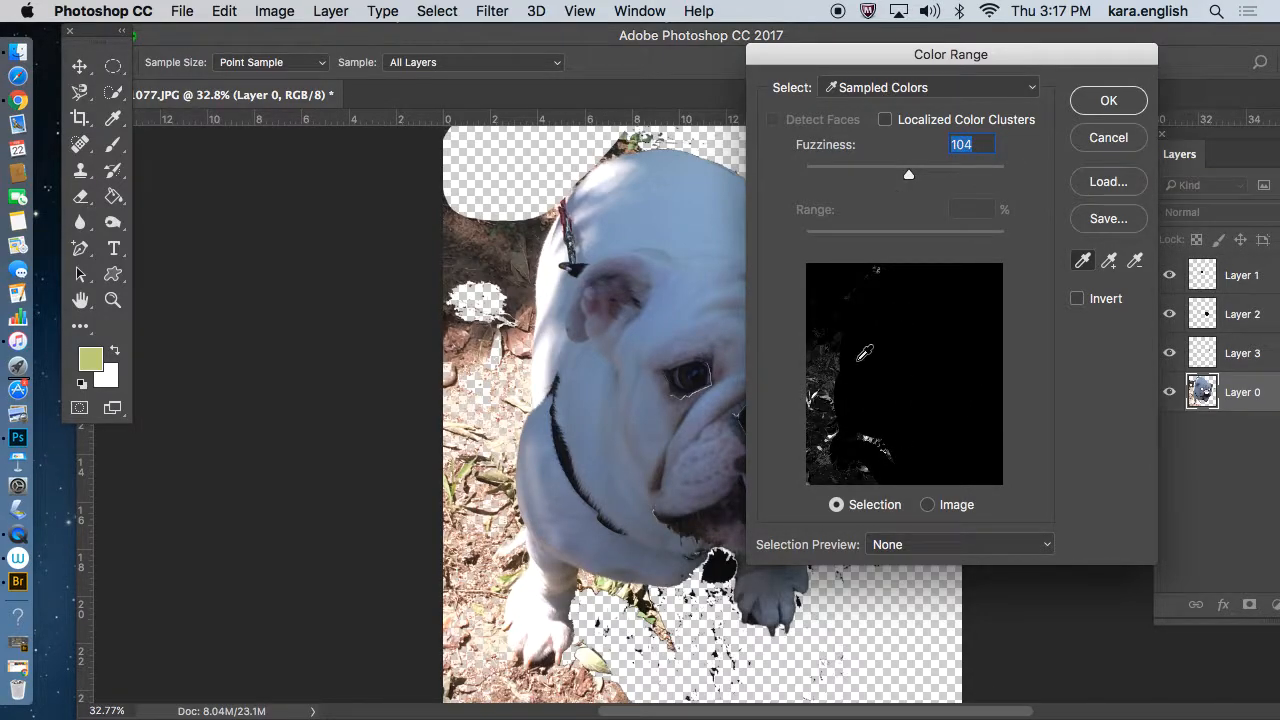
drag(912, 176, 926, 175)
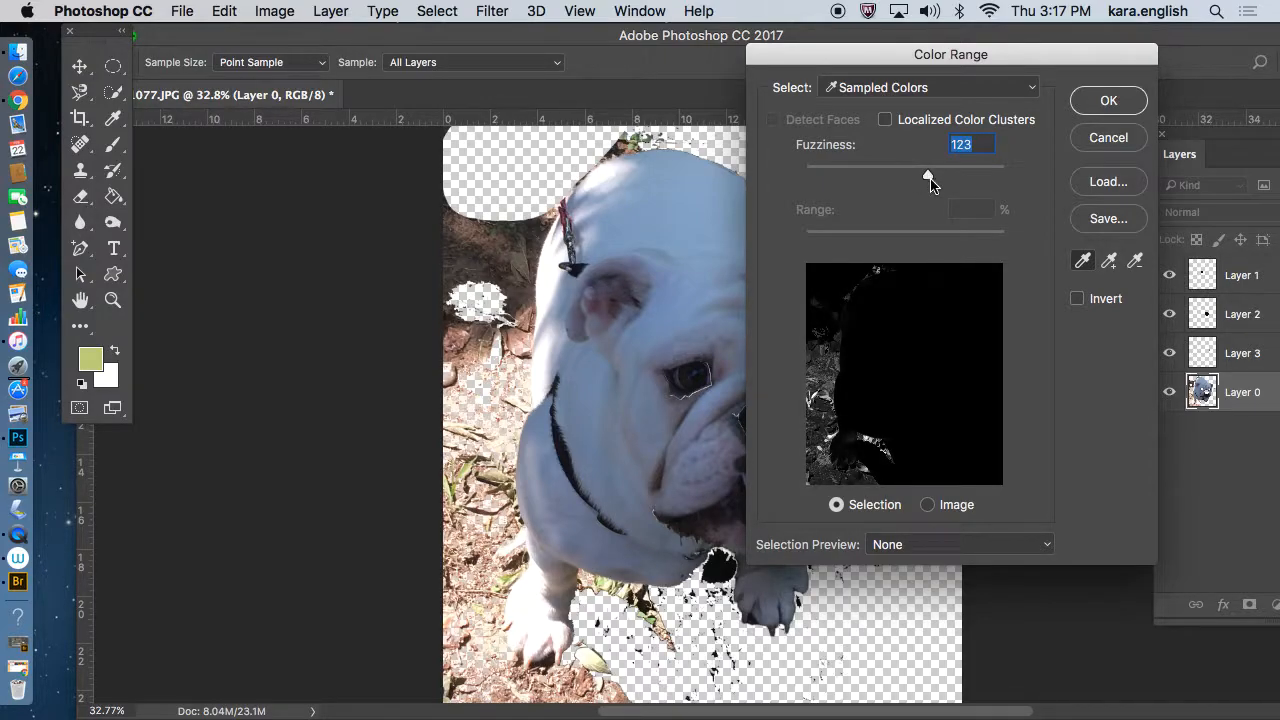
click(1078, 109)
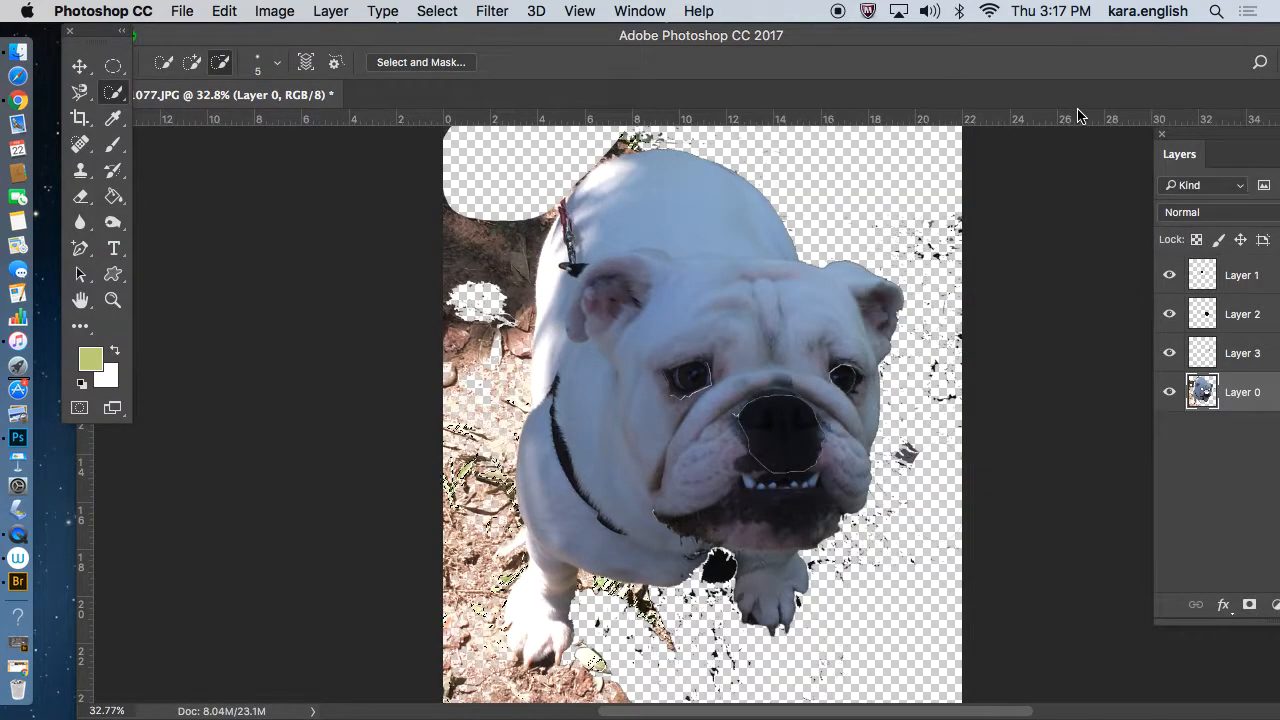
click(228, 14)
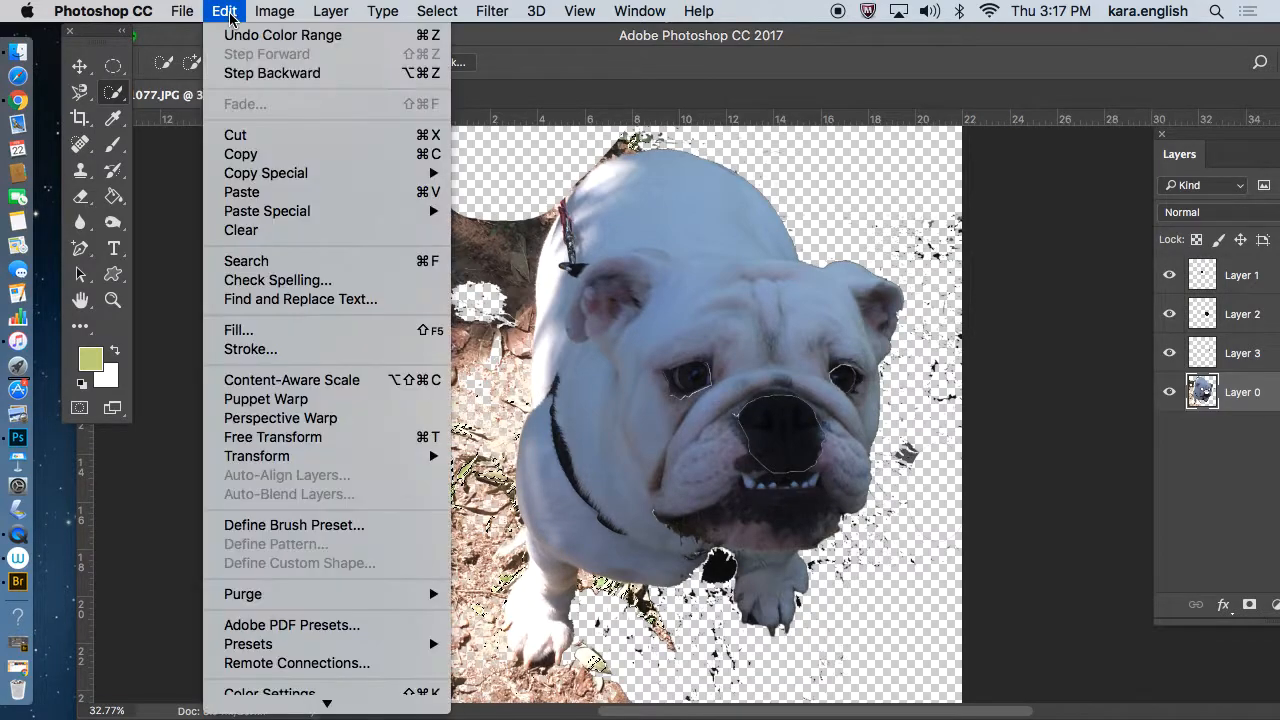
click(230, 133)
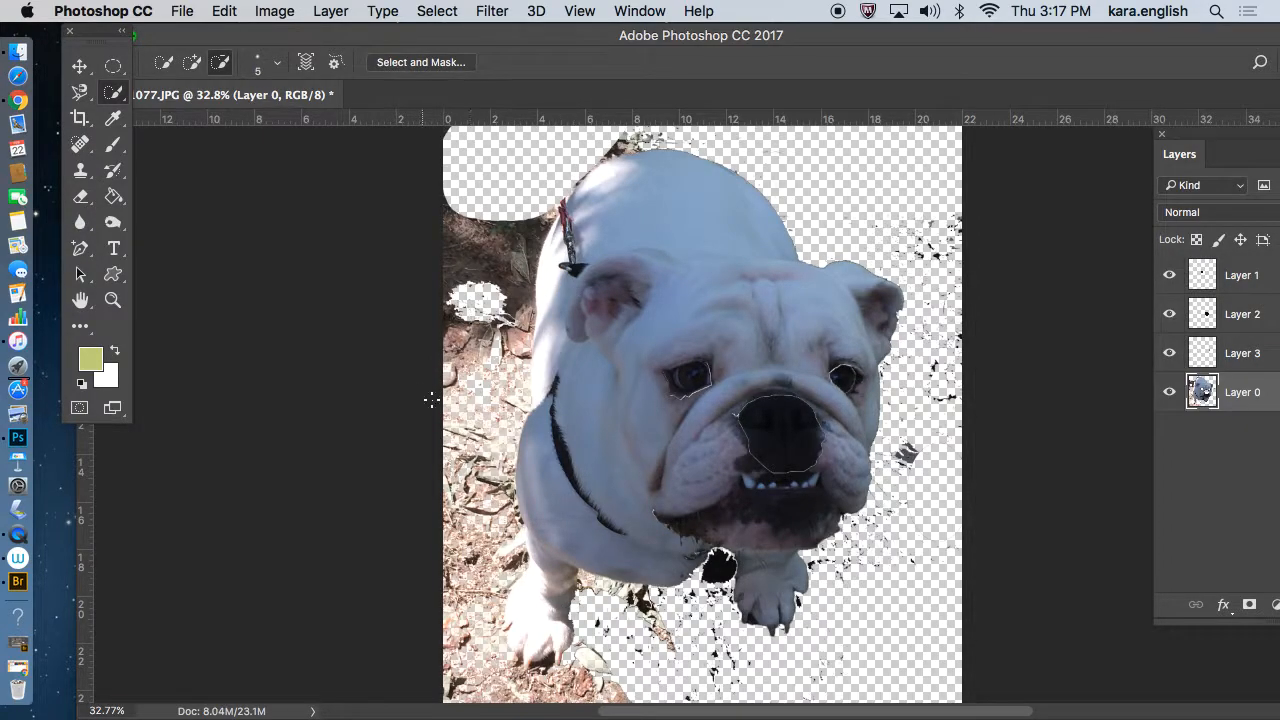
Step: Set the foreground color to near-black, hex 060606
click(92, 360)
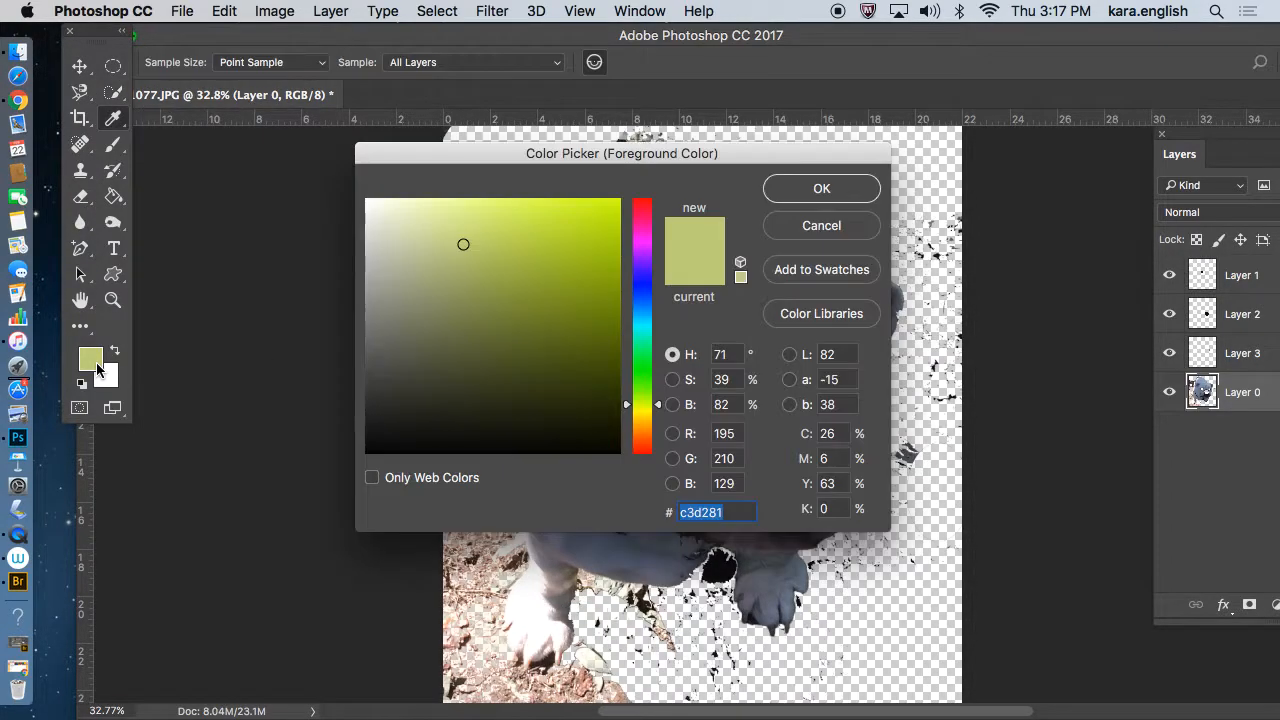
click(373, 448)
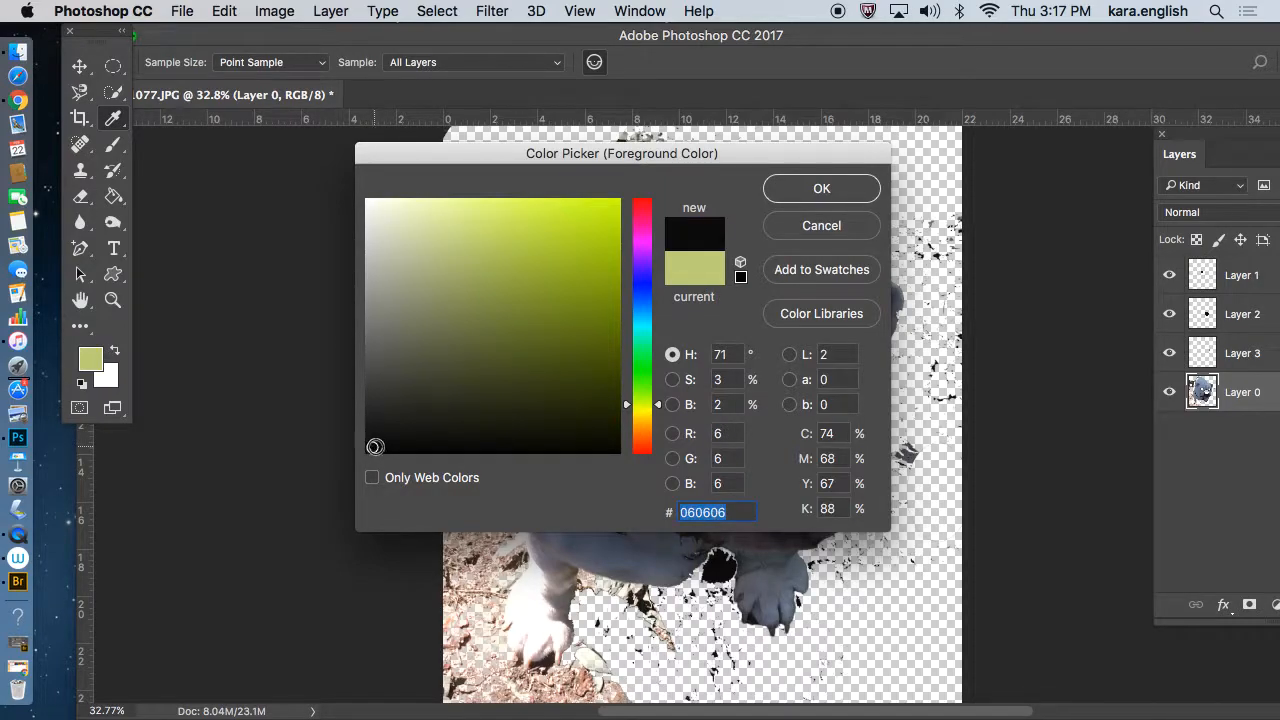
click(821, 190)
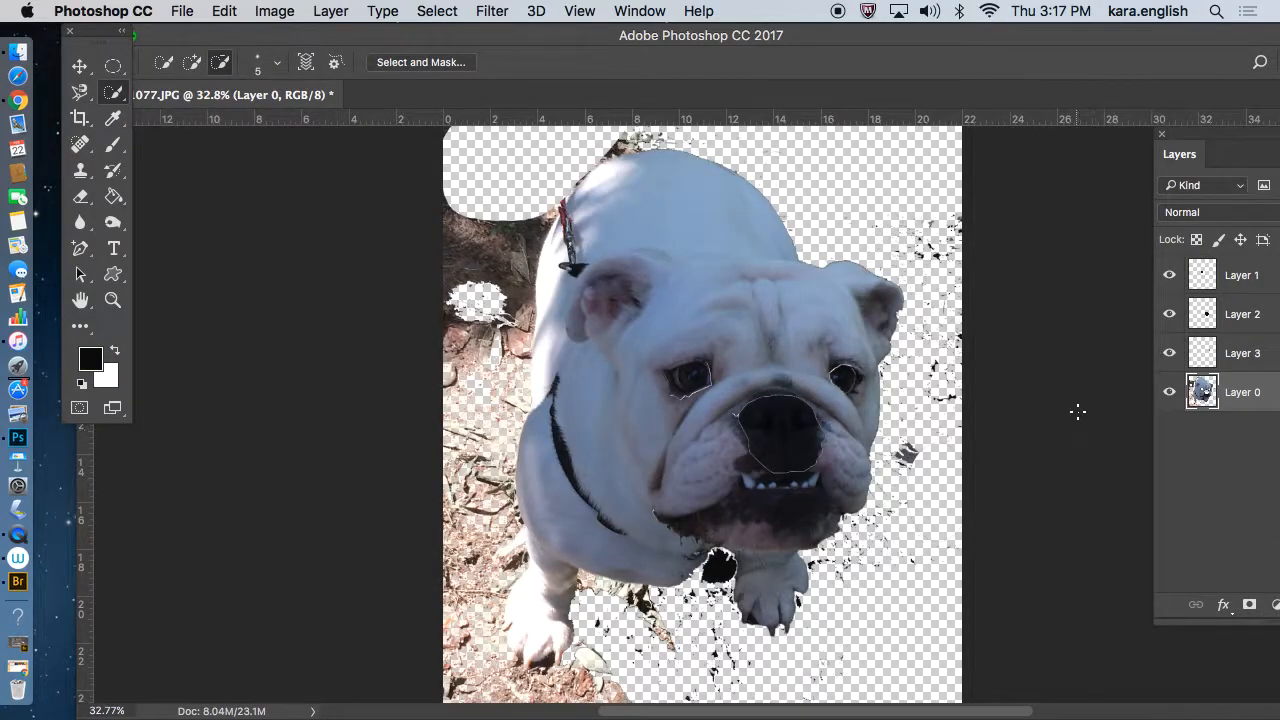
Step: Bring the whole Layers panel into view, add a new empty layer and place it below Layer 0 in the stack
drag(957, 43, 777, 29)
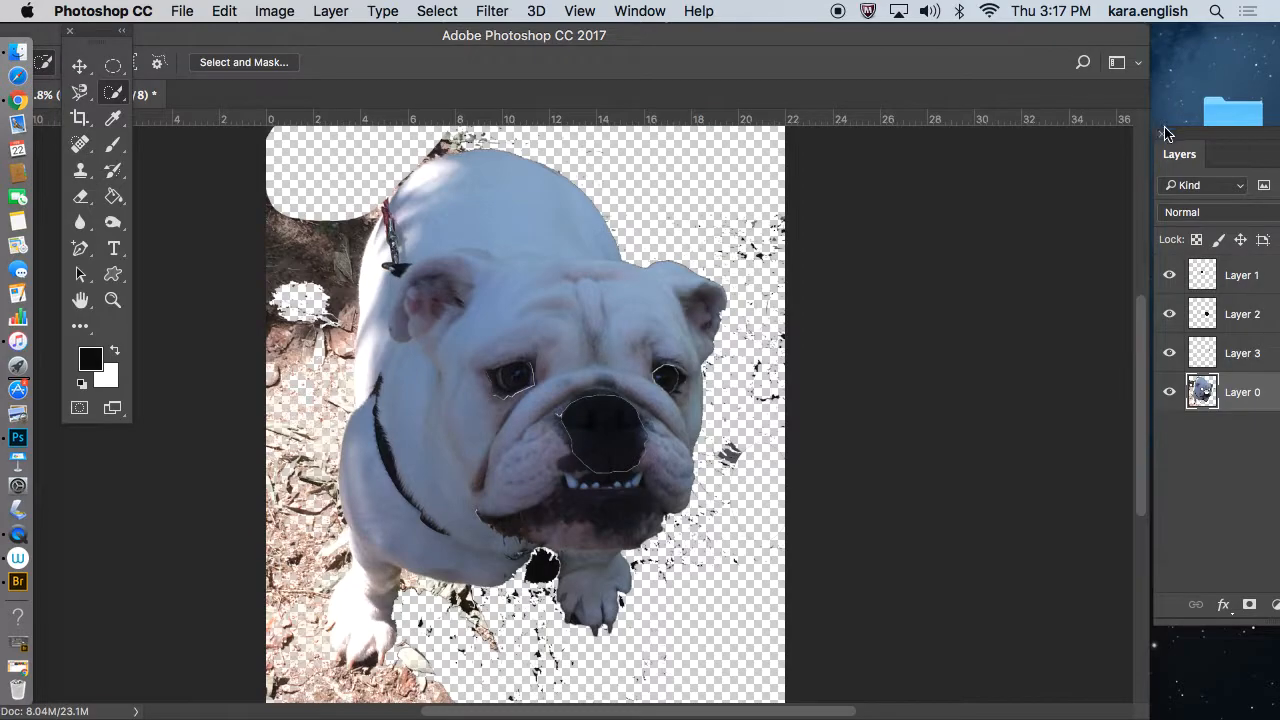
drag(1197, 137, 889, 89)
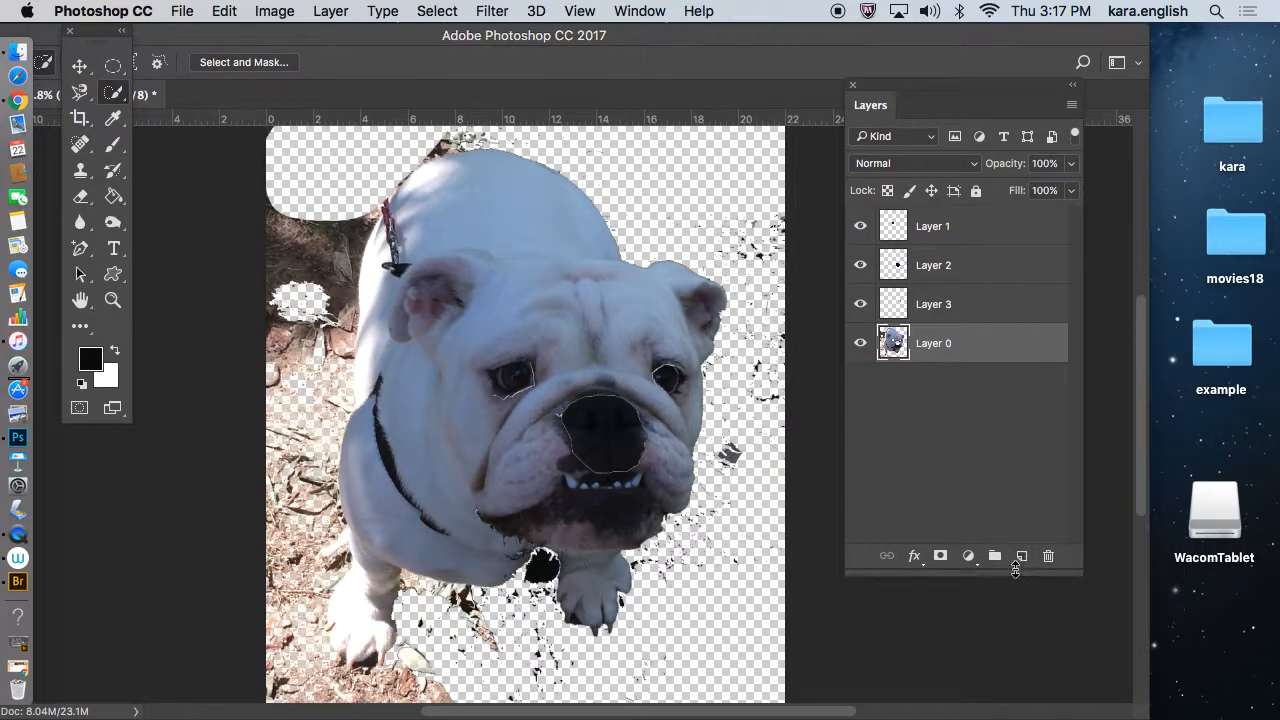
click(1022, 558)
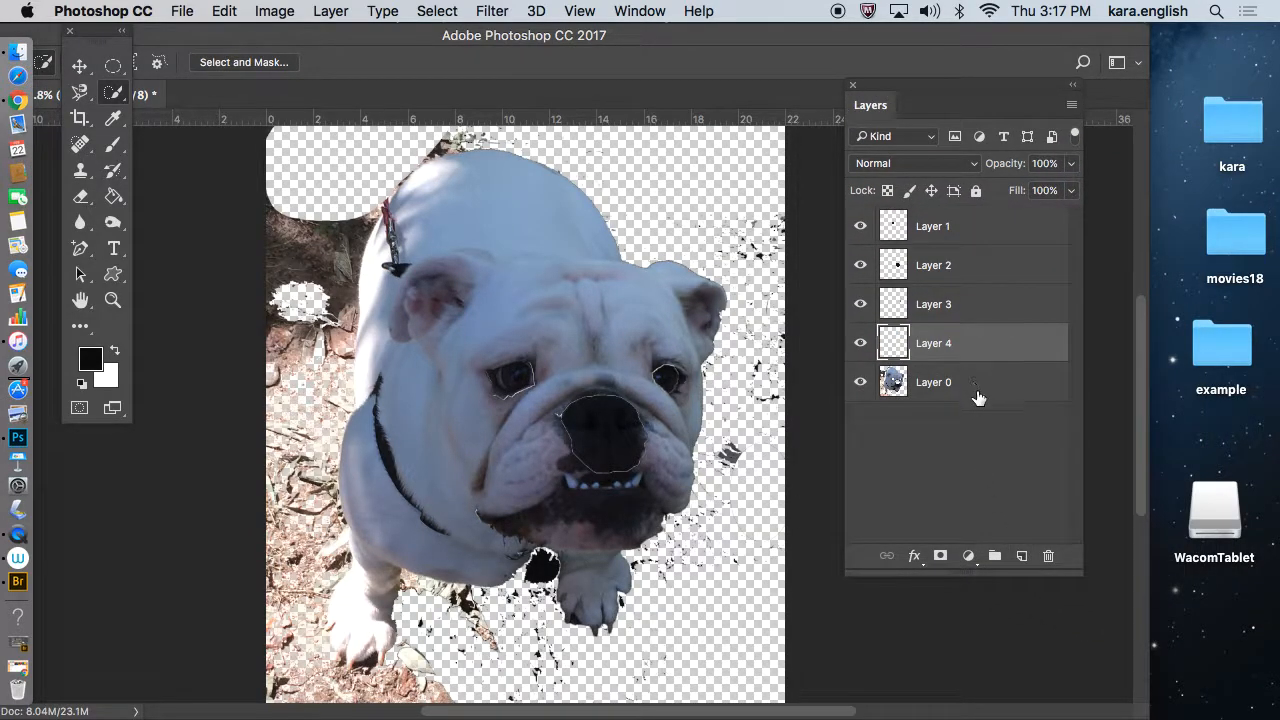
drag(975, 388, 968, 325)
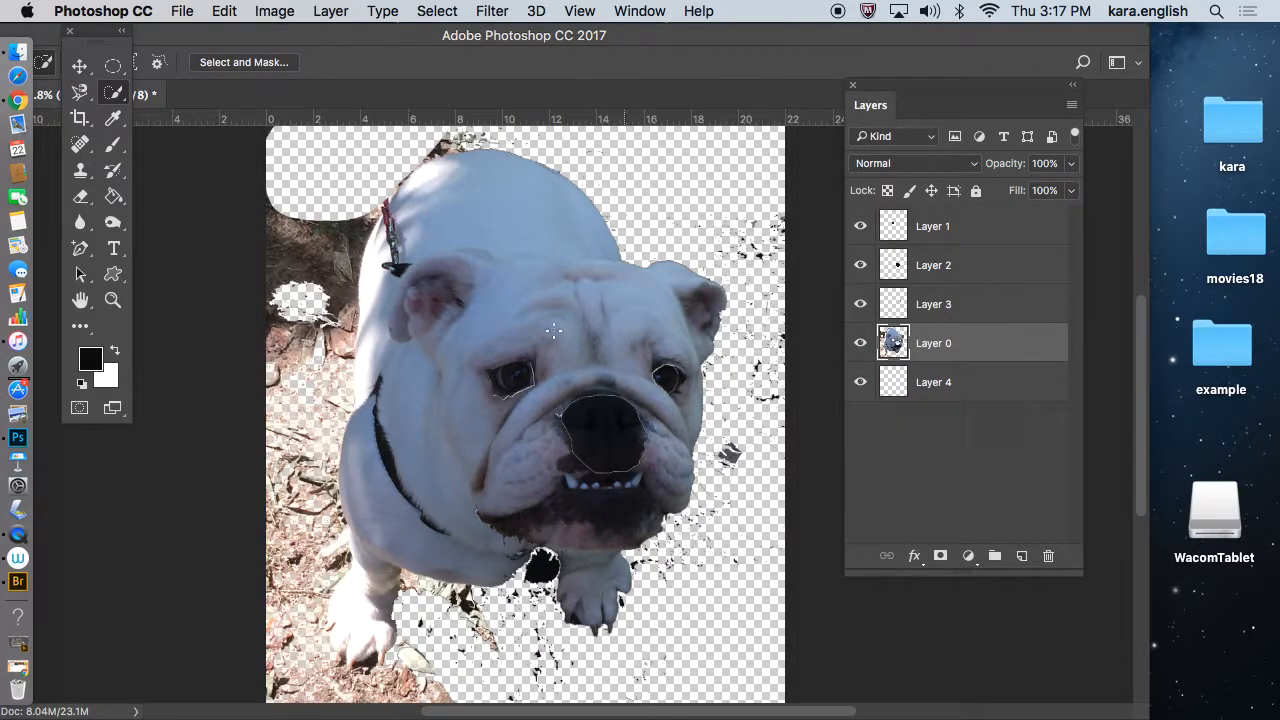
Step: Try to fill the transparent background of Layer 0 with near-black using the Paint Bucket tool, and undo the fill
click(113, 196)
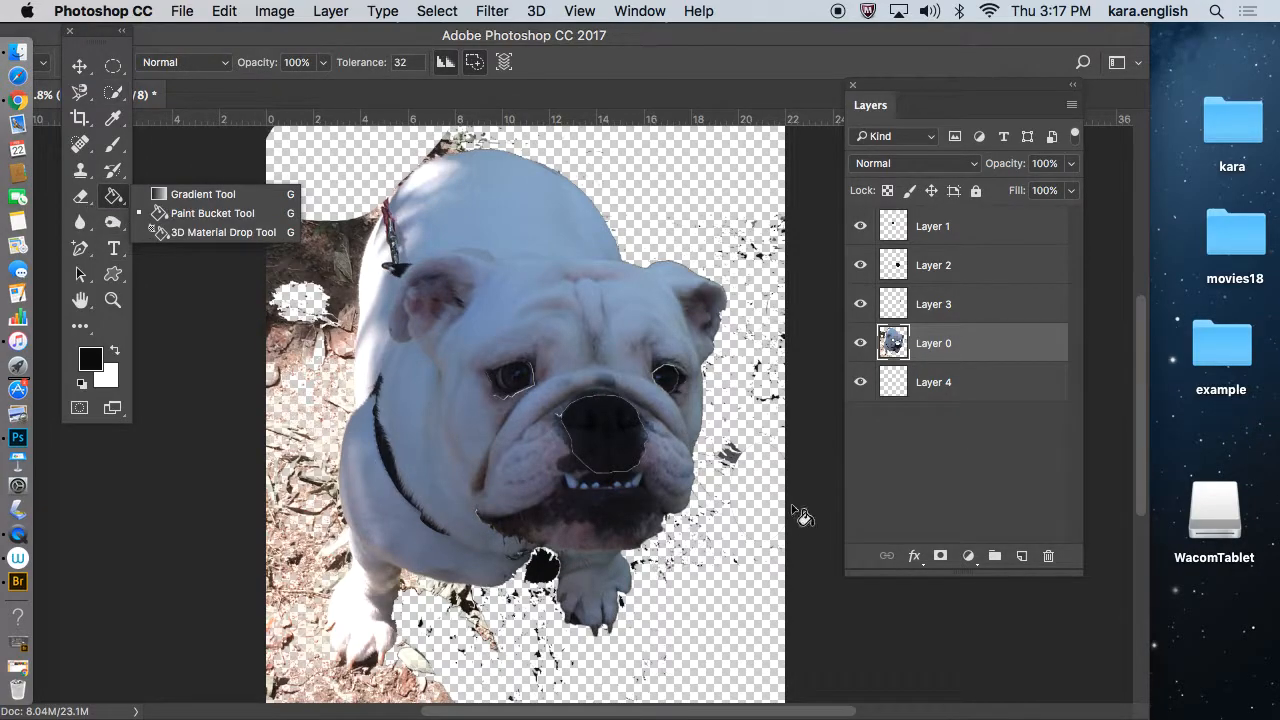
click(717, 586)
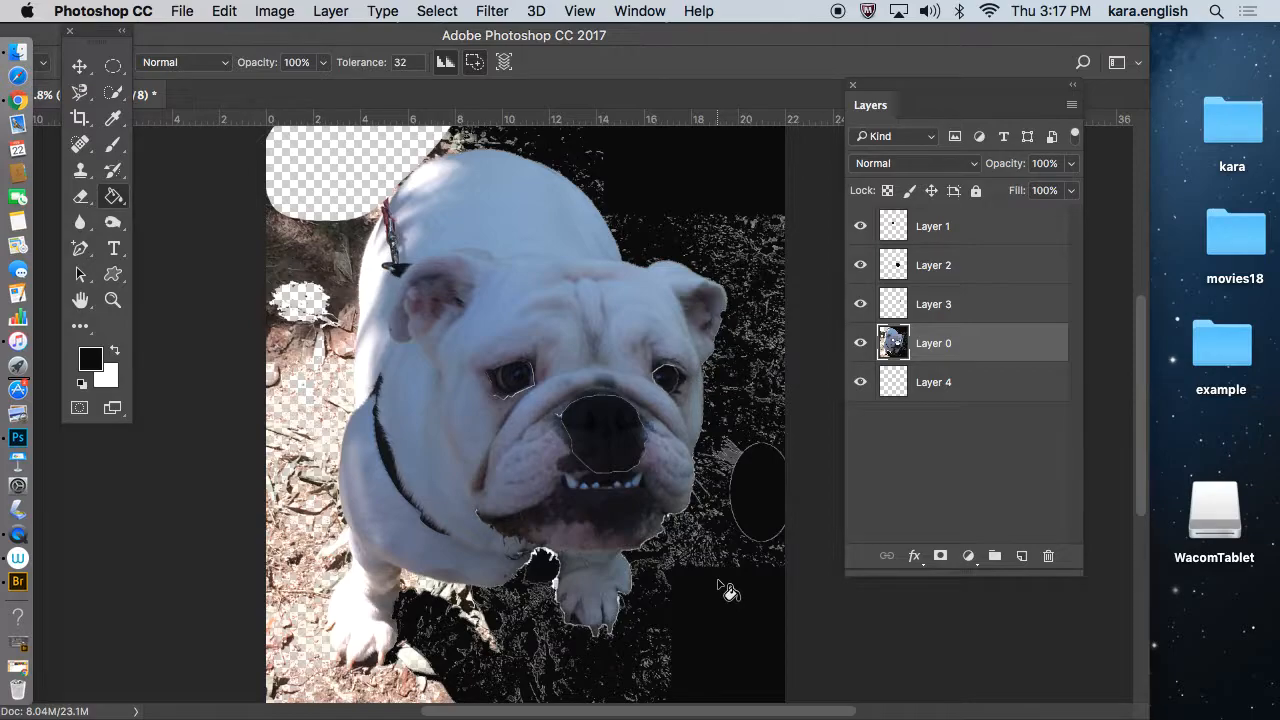
click(222, 10)
Step: Make Layer 4 active and fill it with near-black using the Paint Bucket tool
click(1012, 392)
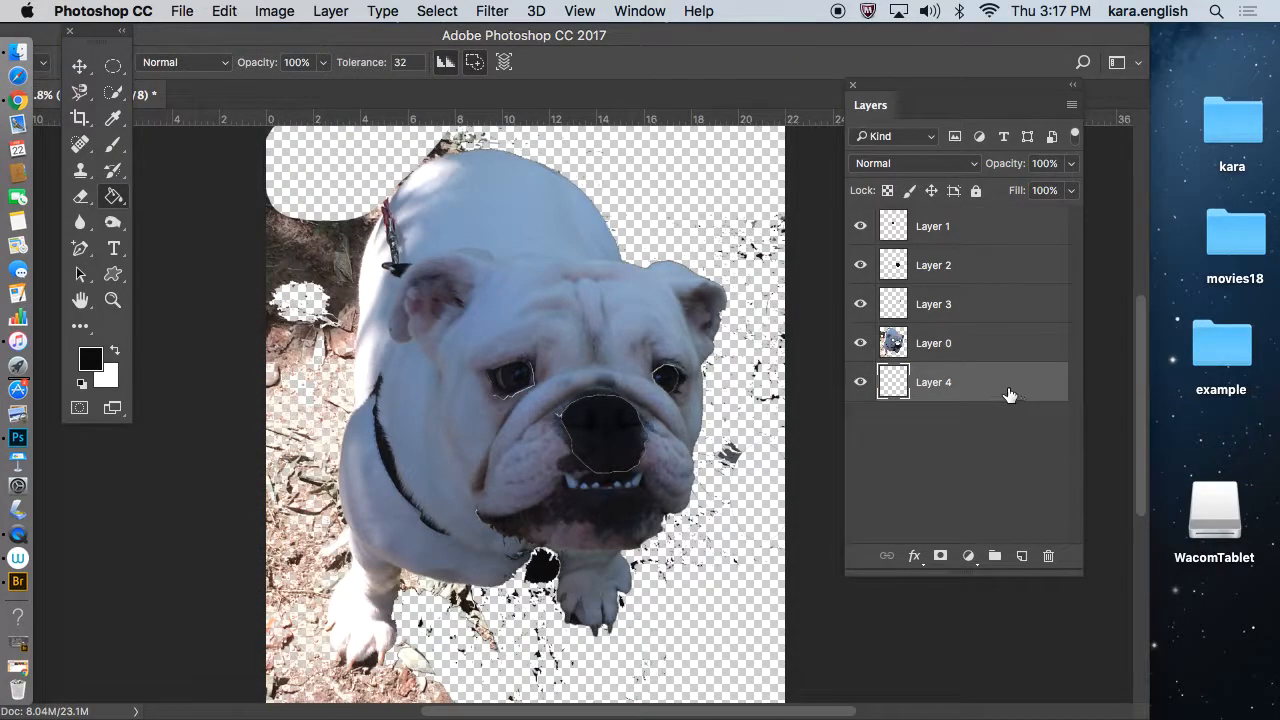
click(732, 527)
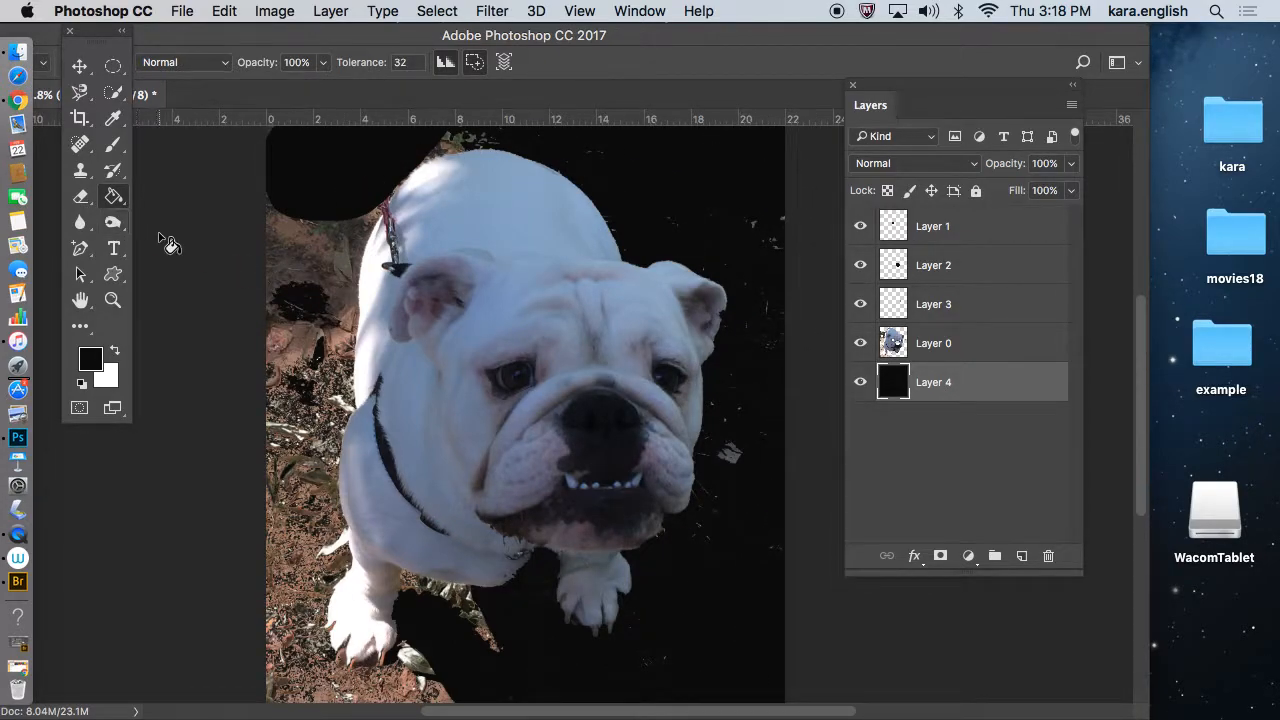
Step: Switch to the Eraser tool, make Layer 0 active and set the eraser brush size to 268 px
click(81, 197)
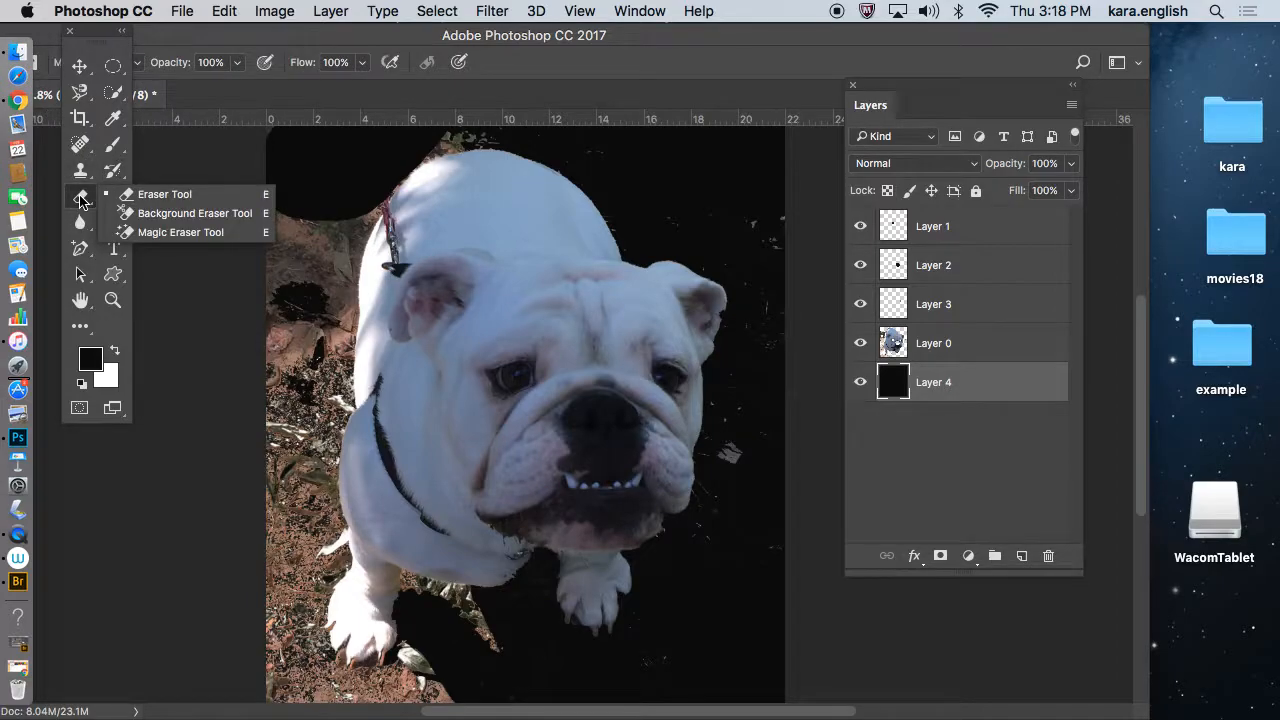
click(135, 195)
mouse_move(98, 45)
mouse_down()
mouse_move(205, 186)
mouse_move(195, 151)
mouse_up()
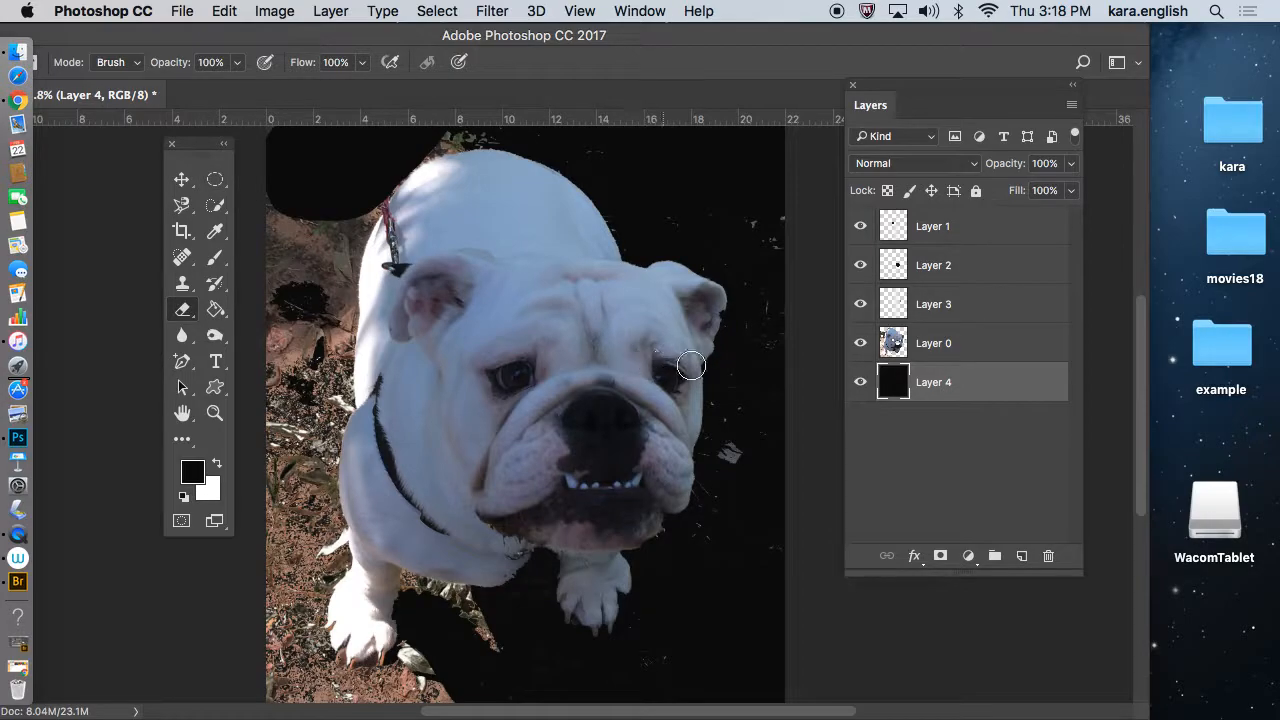
click(960, 352)
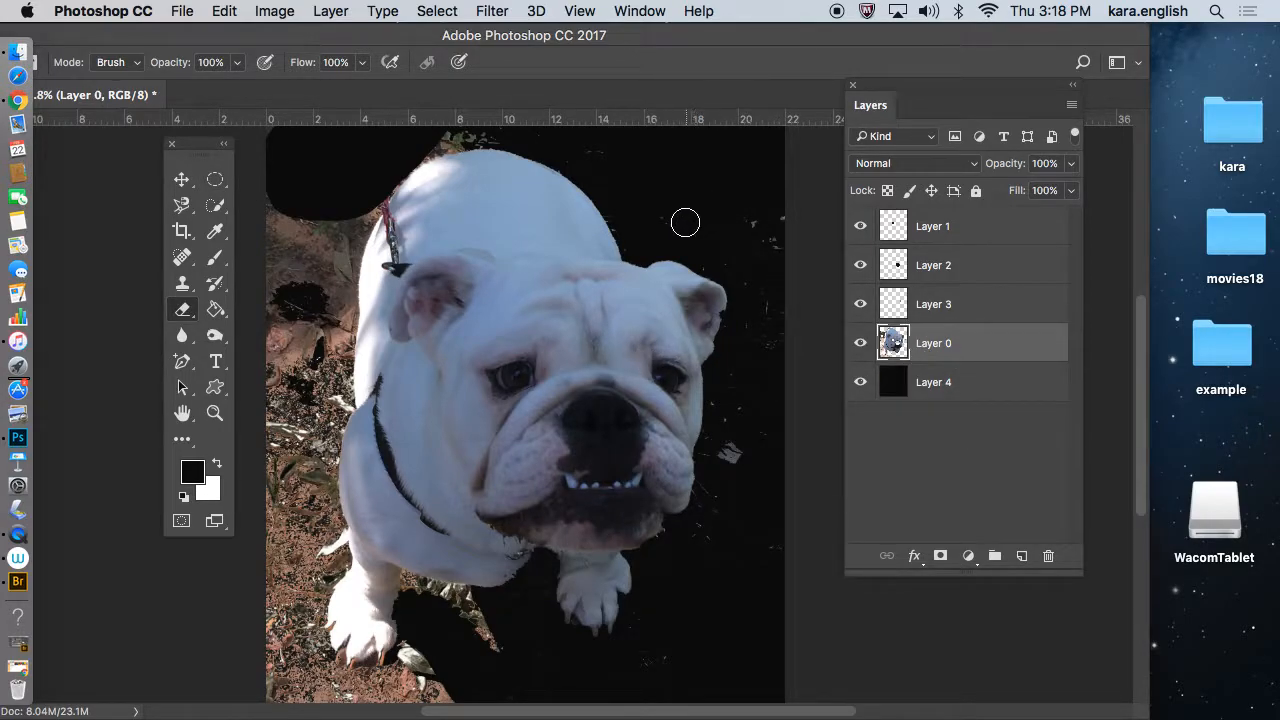
double_click(200, 45)
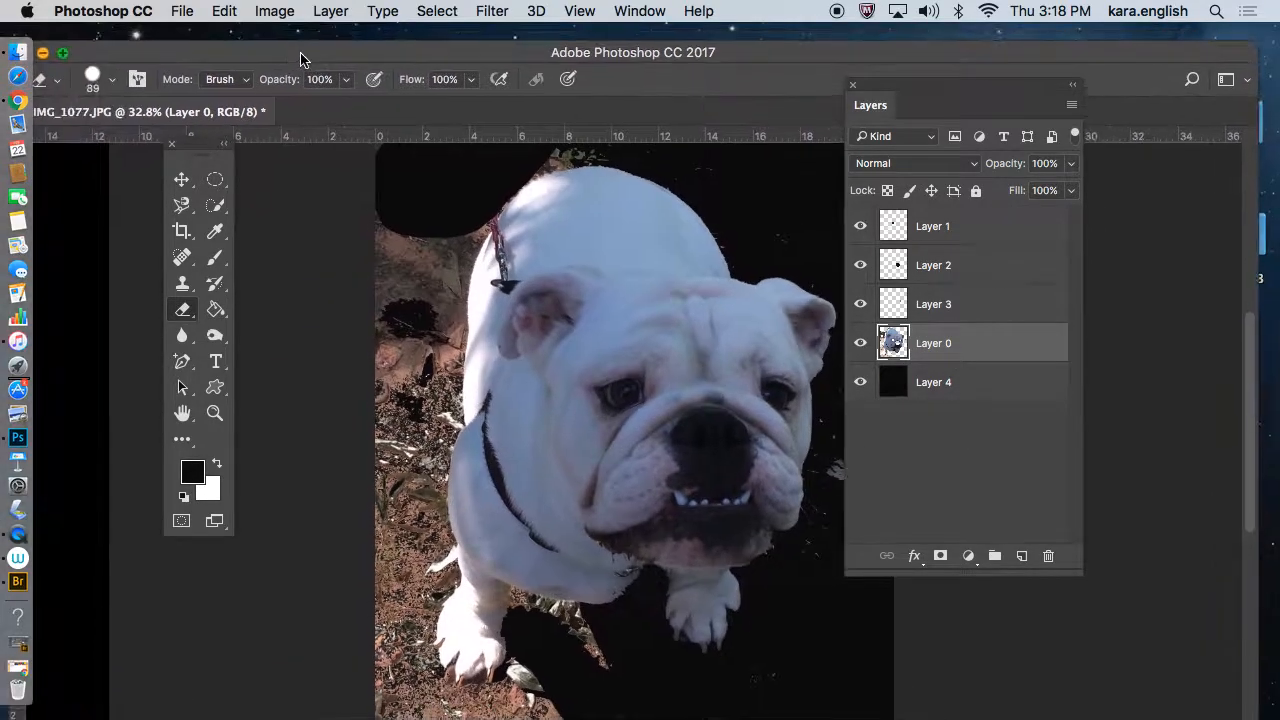
click(88, 70)
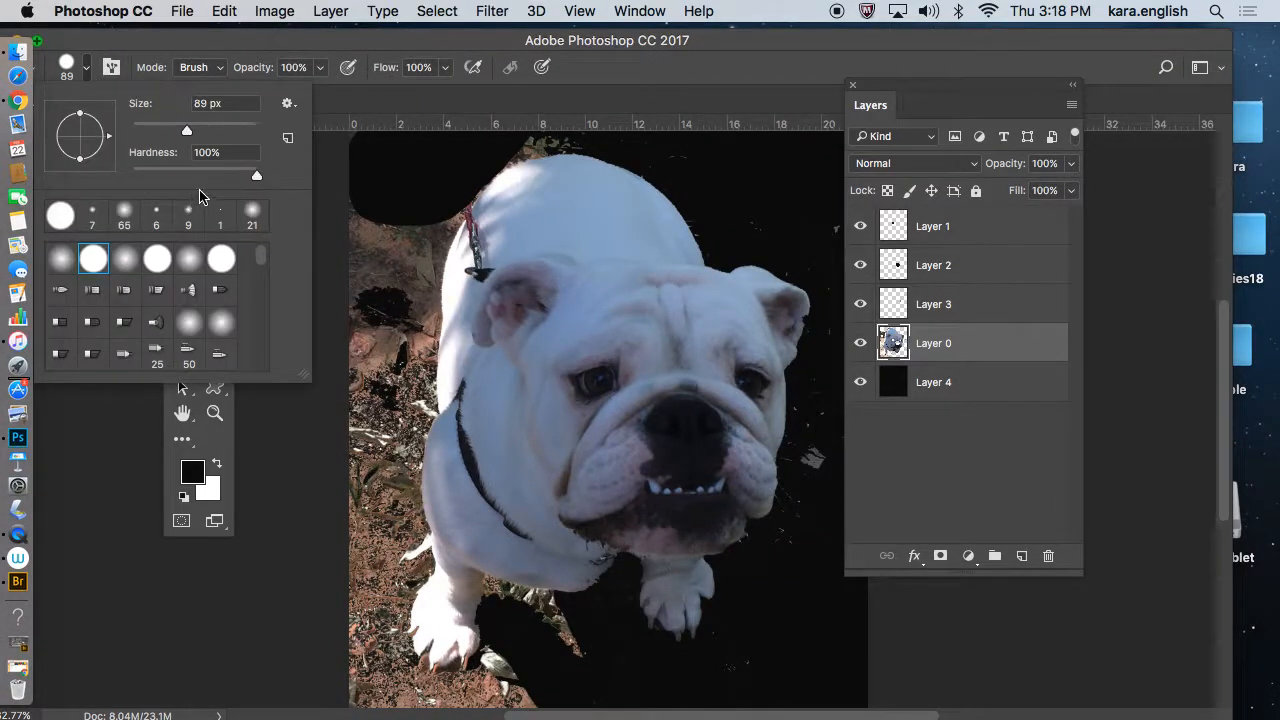
drag(188, 132, 231, 133)
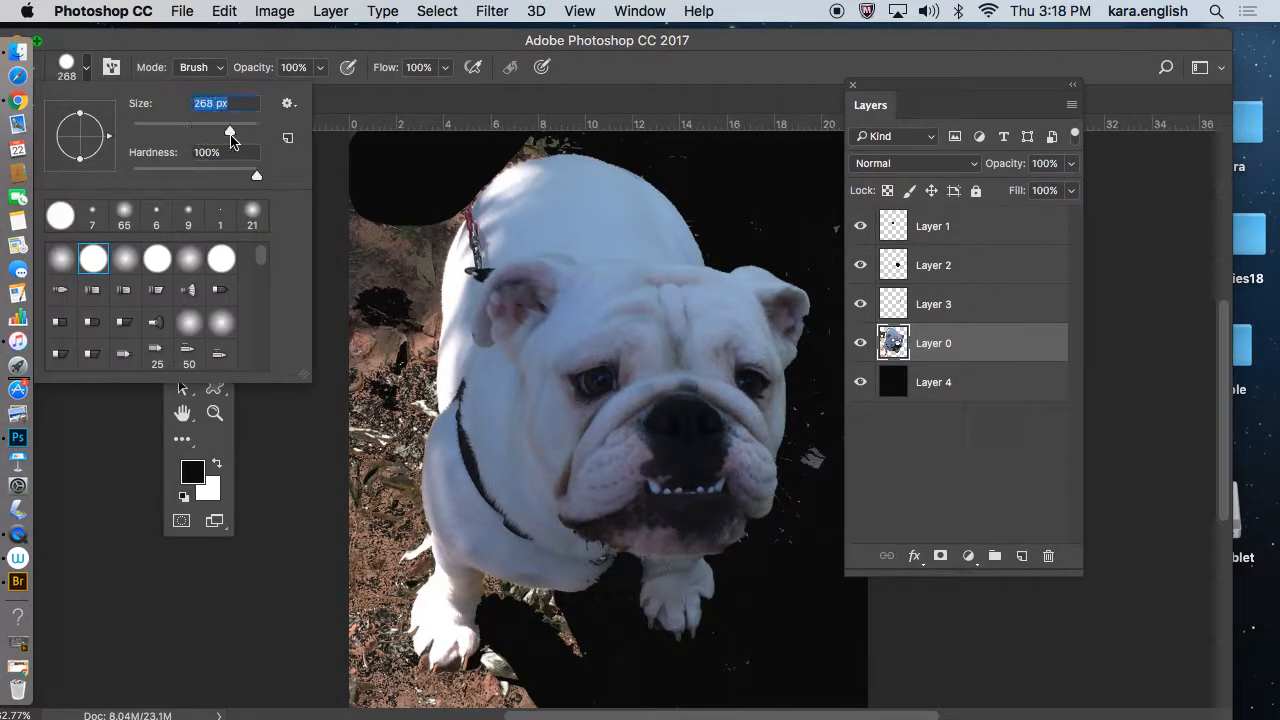
click(966, 344)
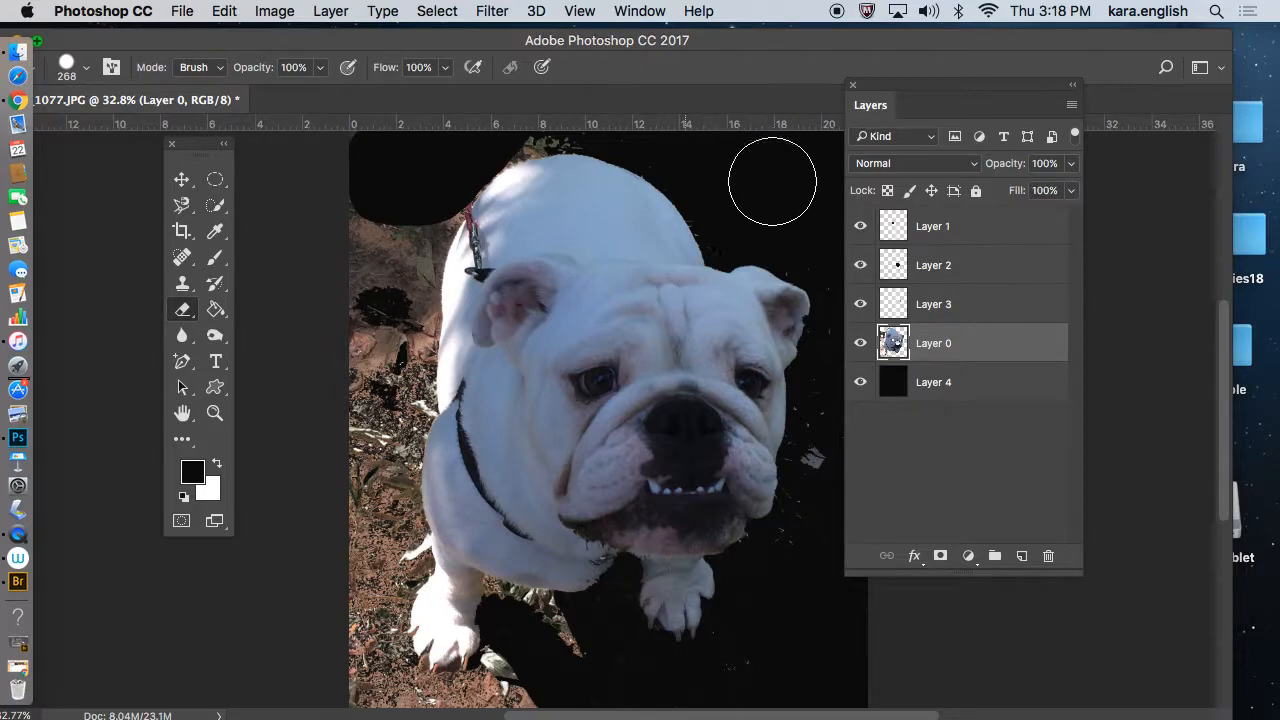
Step: Erase the leftover ground specks from Layer 0 in the dark area beside the dog's face and below its front paw
mouse_move(833, 252)
mouse_down()
mouse_move(863, 331)
mouse_move(807, 564)
mouse_move(766, 640)
mouse_move(685, 684)
mouse_move(811, 676)
mouse_move(591, 709)
mouse_move(560, 657)
mouse_move(535, 651)
mouse_move(611, 693)
mouse_move(689, 697)
mouse_move(763, 656)
mouse_up()
scroll(817, 566, left, 2)
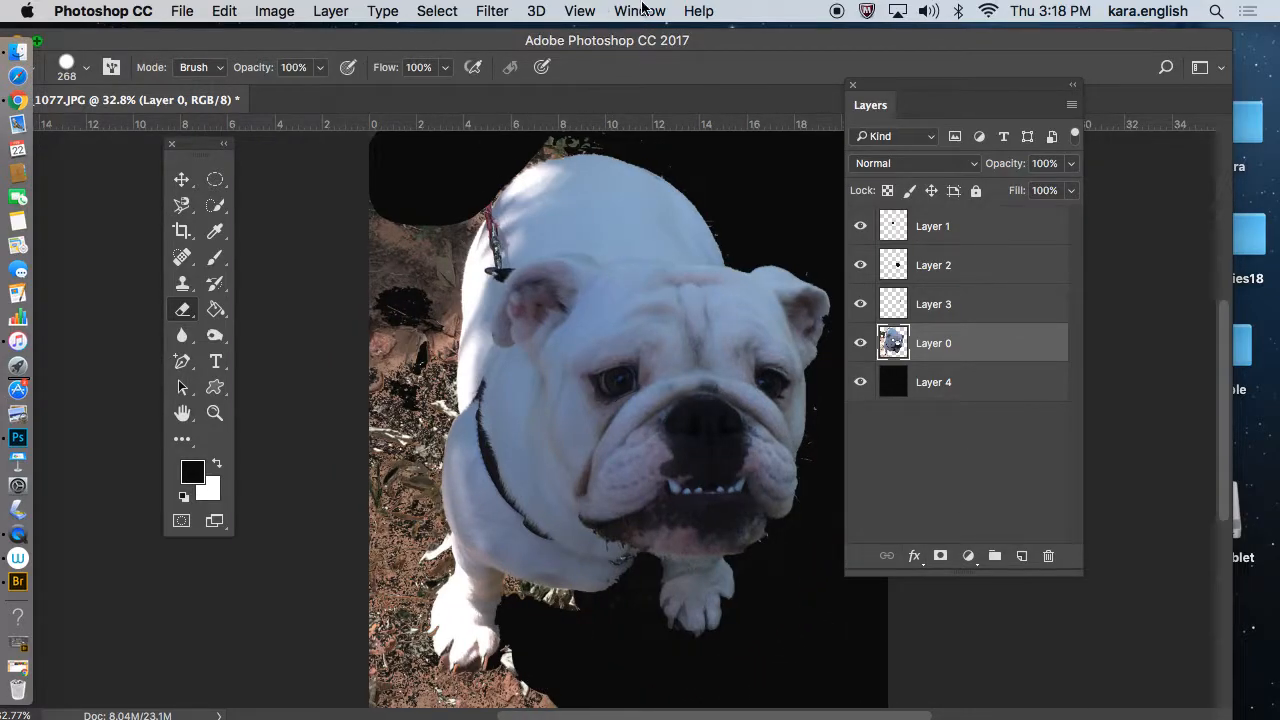
drag(635, 40, 456, 35)
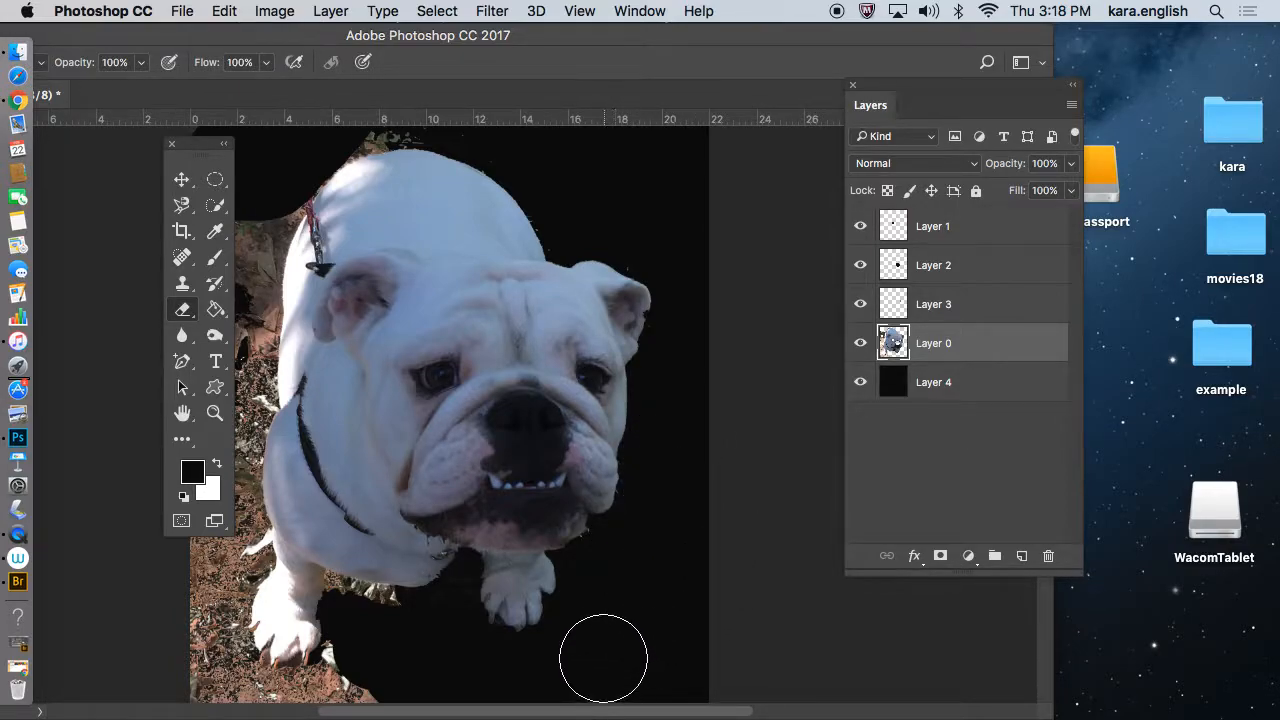
mouse_move(645, 662)
mouse_down()
mouse_move(506, 716)
mouse_move(443, 683)
mouse_move(424, 631)
mouse_move(388, 660)
mouse_move(607, 692)
mouse_move(680, 623)
mouse_up()
Step: Change the foreground color to a strong yellow-green
click(193, 472)
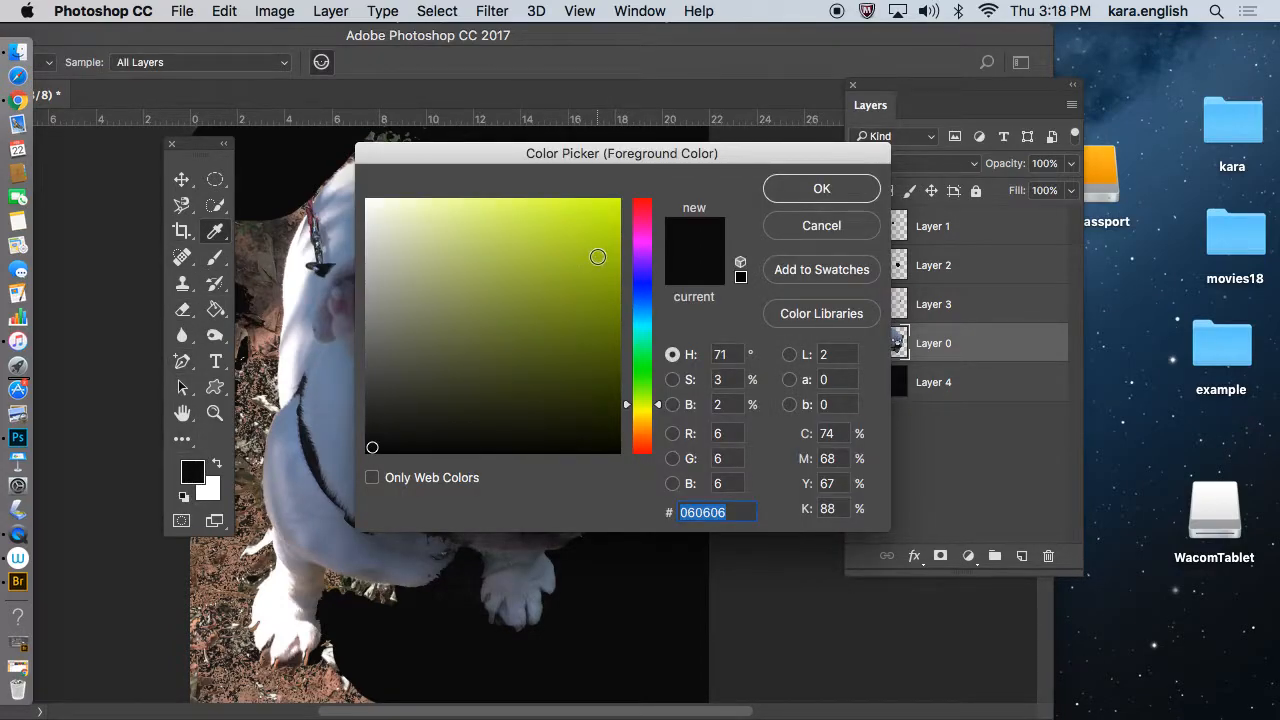
click(597, 257)
click(803, 192)
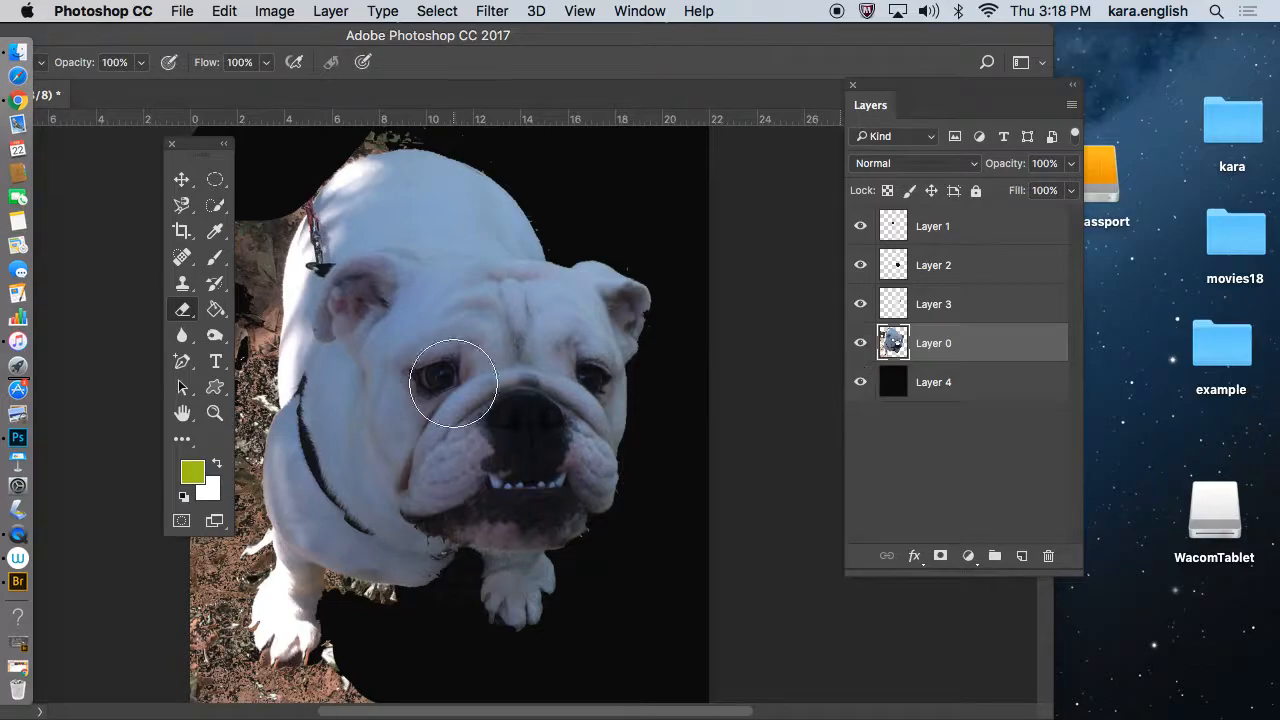
Step: Try to fill the cleared background area of Layer 0 with yellow-green using the Paint Bucket tool, and undo the fill
click(215, 309)
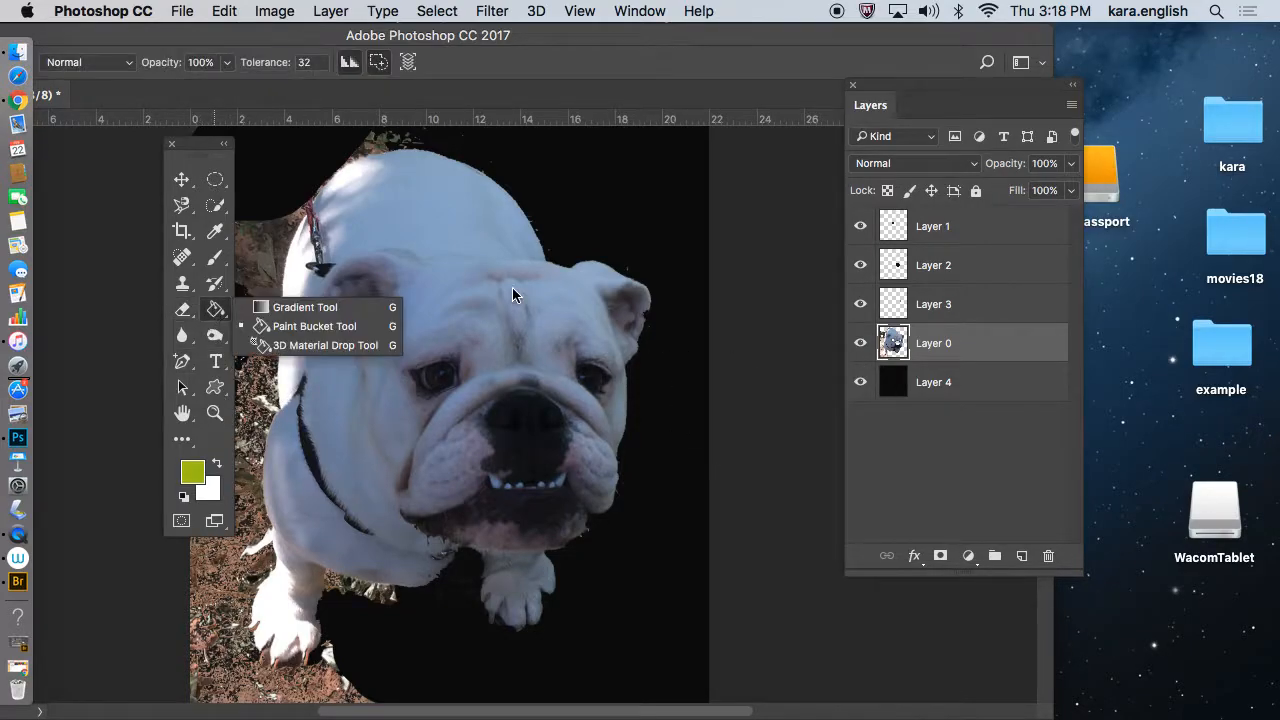
click(972, 376)
click(637, 196)
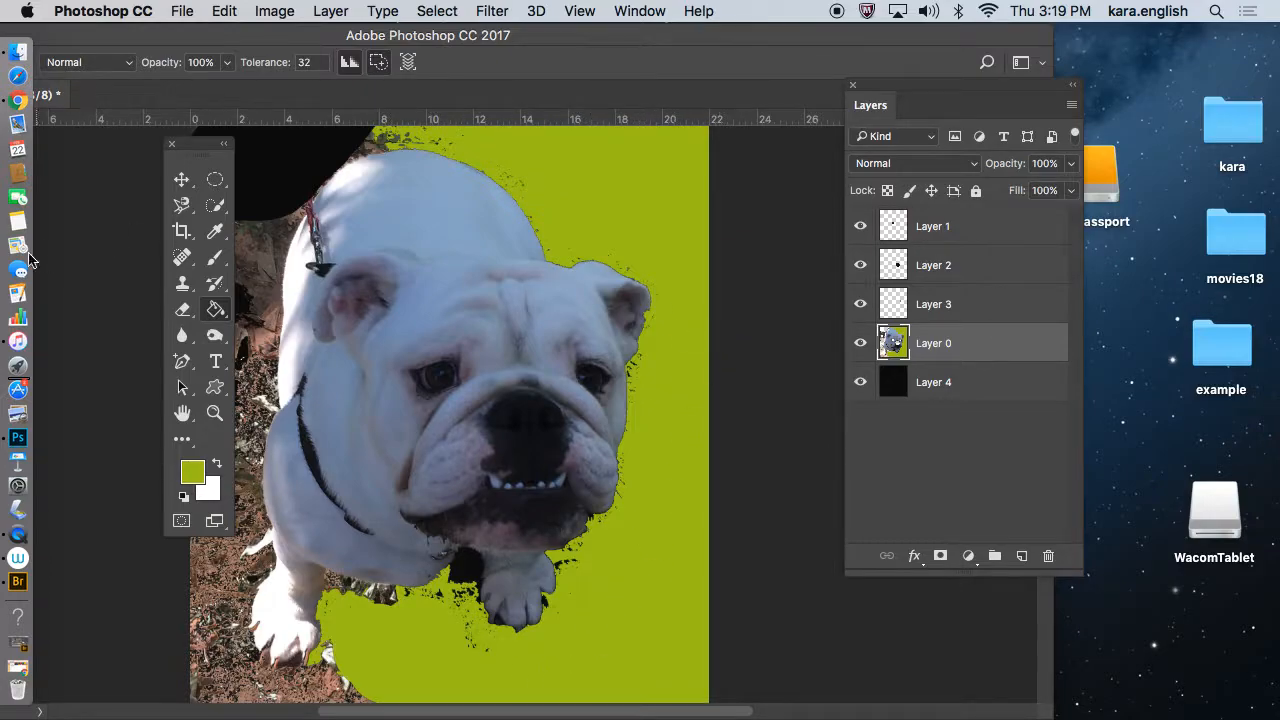
click(177, 311)
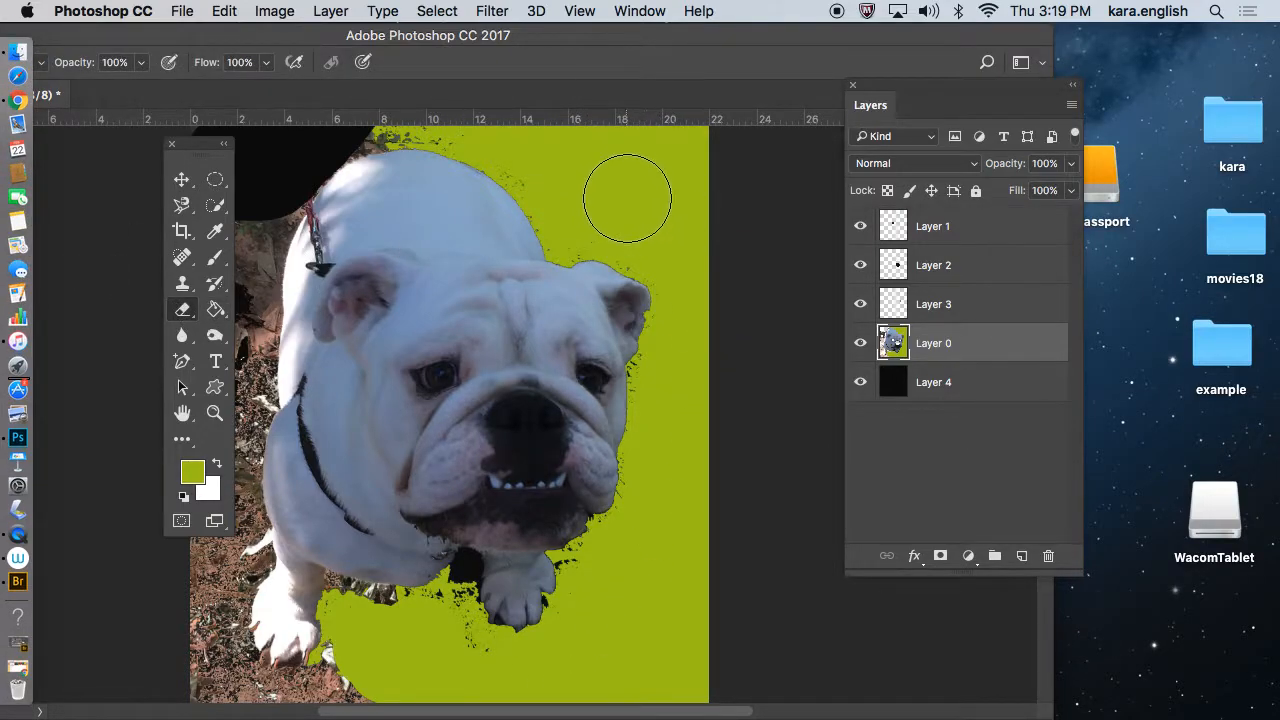
click(237, 12)
click(250, 36)
Step: Make Layer 4 active, fill it with yellow-green using the Paint Bucket tool, and switch back to the Eraser tool
click(1032, 396)
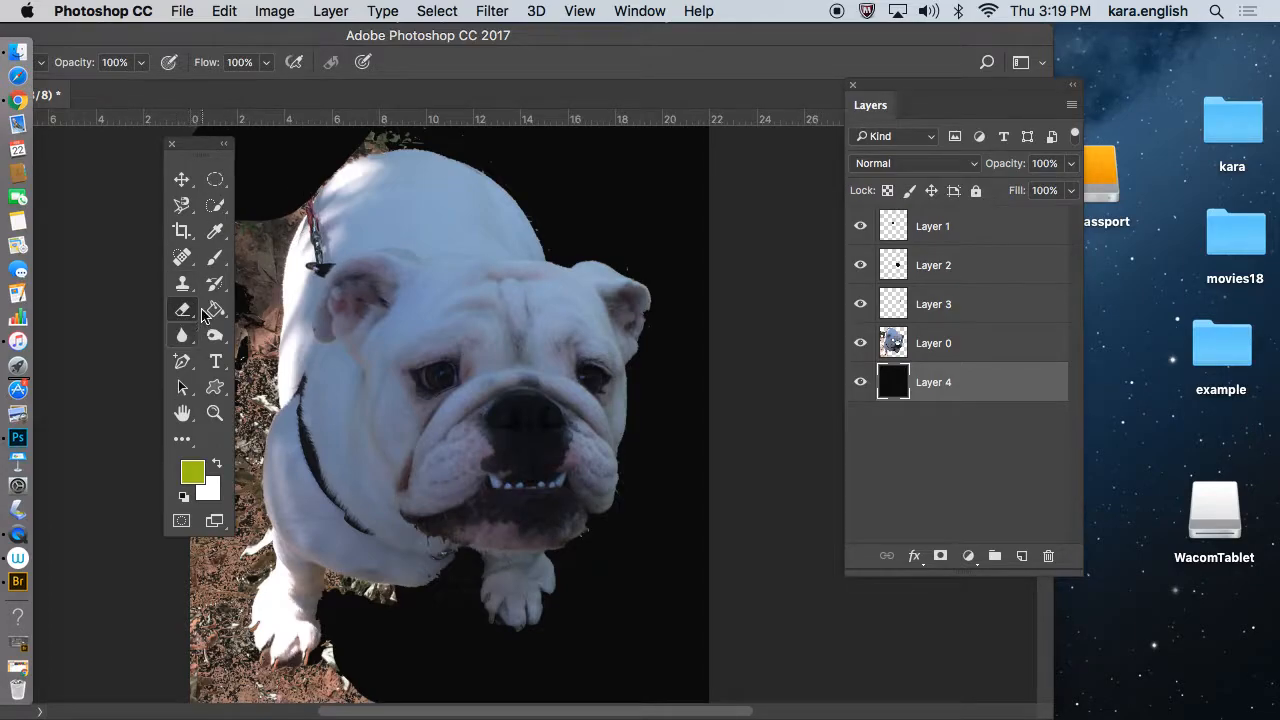
click(215, 309)
click(657, 195)
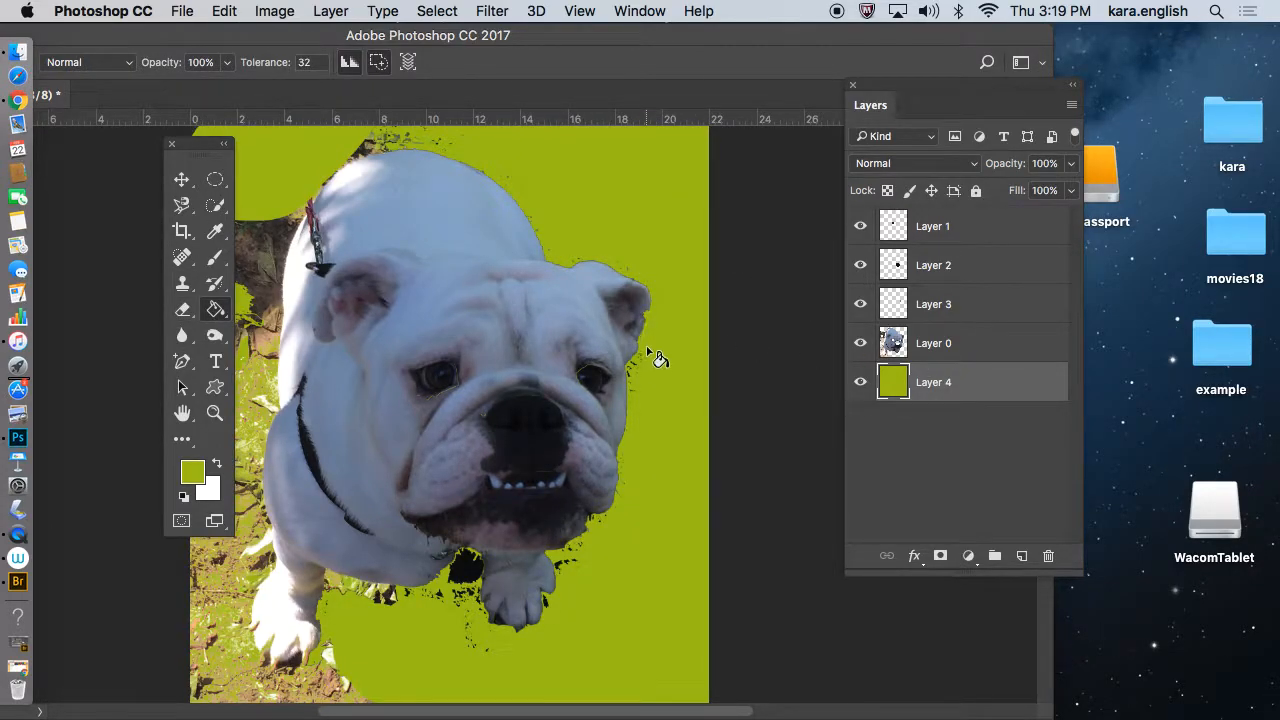
click(182, 312)
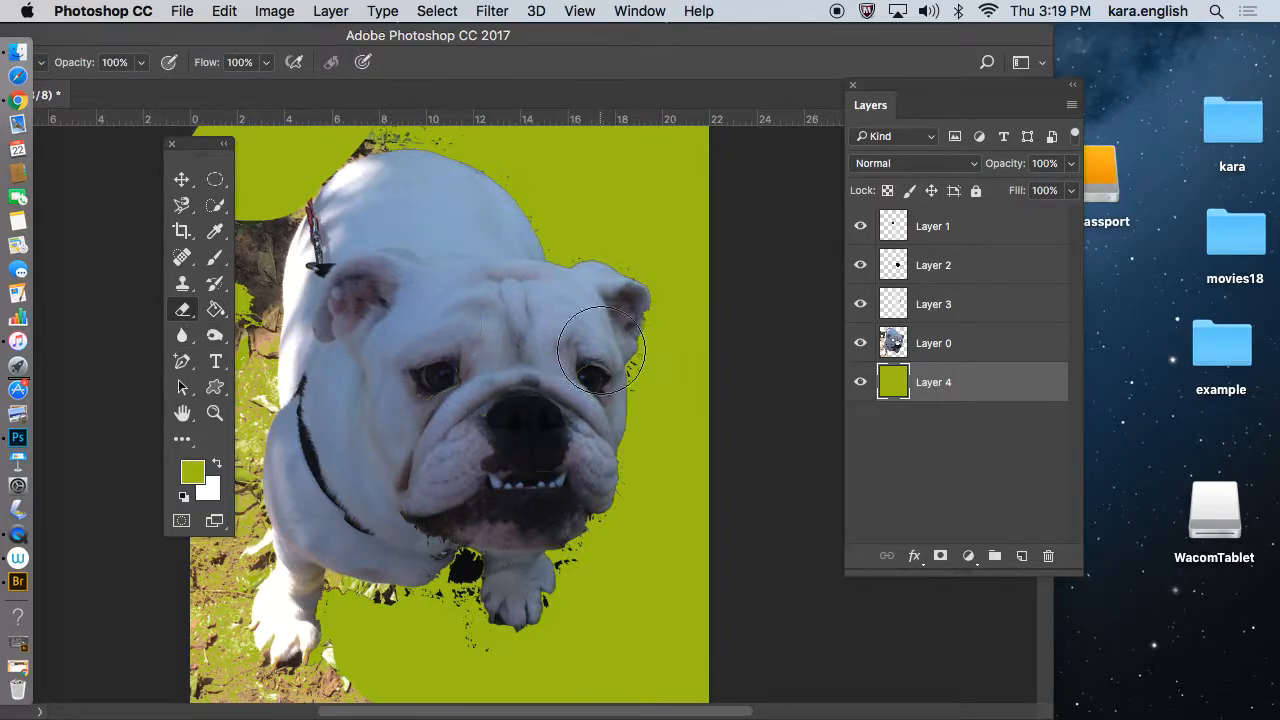
Step: Try the Eraser on Layer 4 beside the dog's ear, undo the erasure, and make Layer 0 active
click(670, 368)
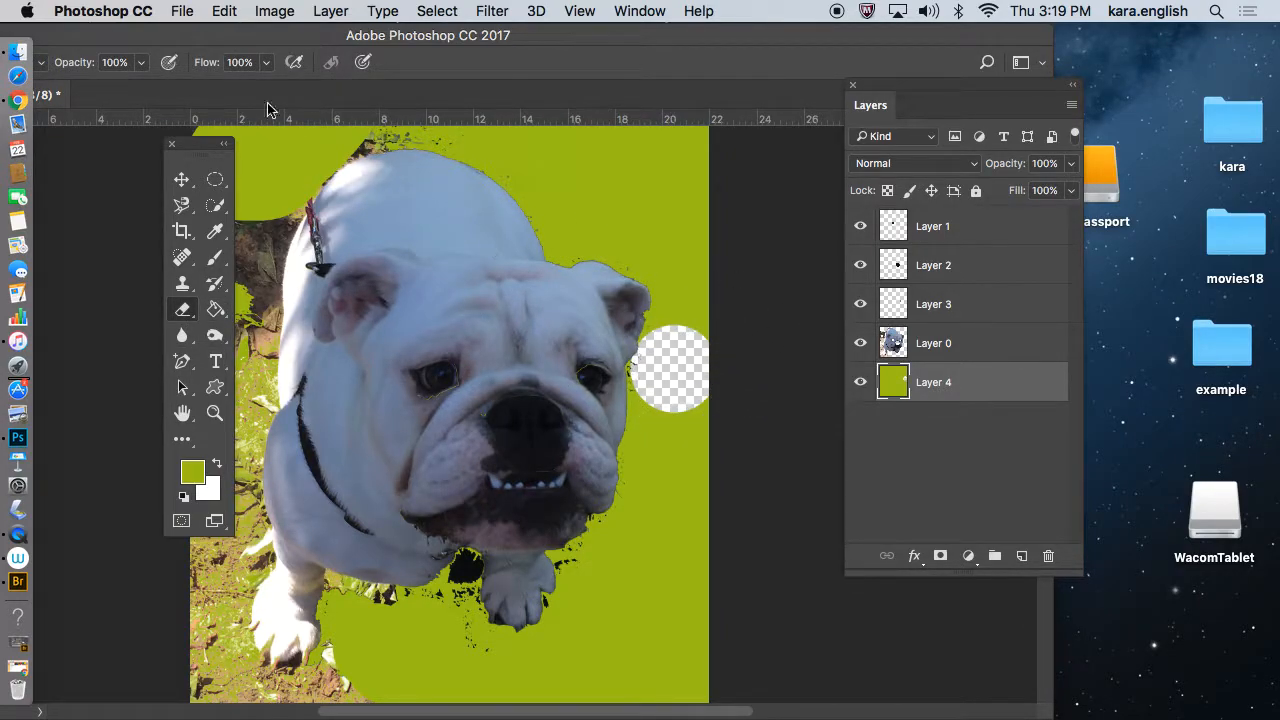
click(224, 11)
click(230, 35)
click(943, 343)
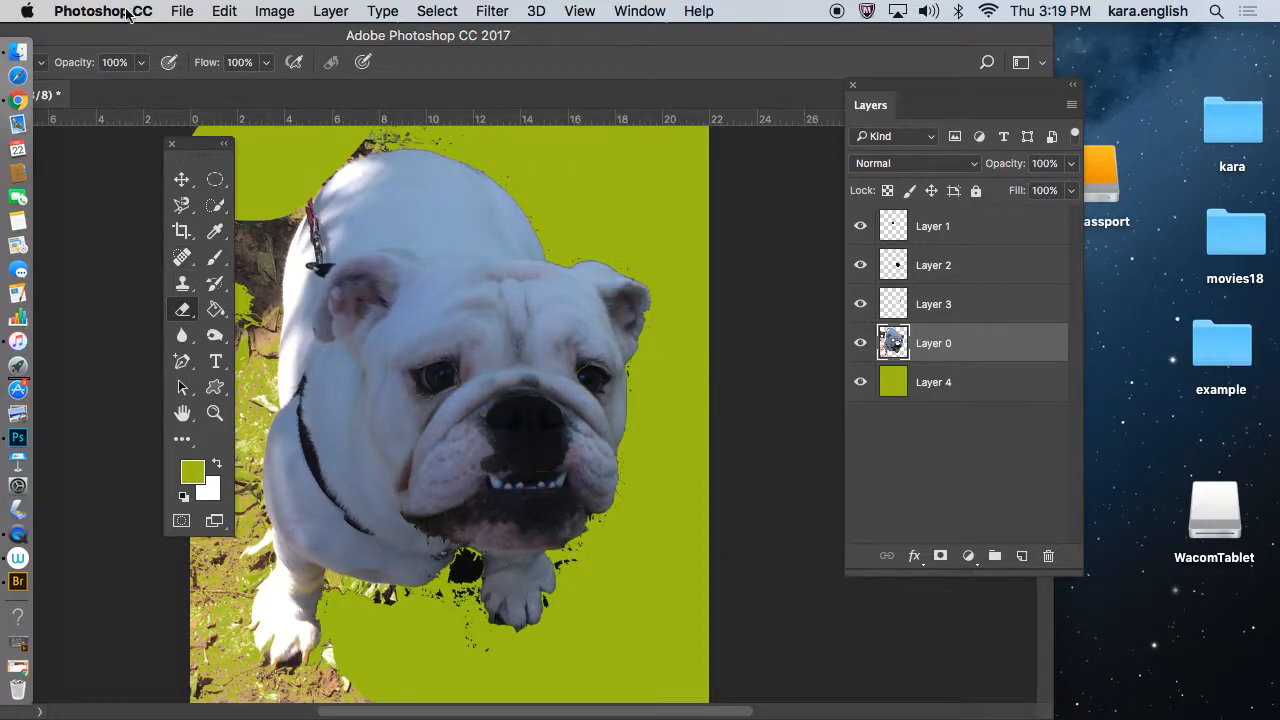
Step: Switch to QuickTime Player and bring up the save dialog for the screen recording
click(29, 533)
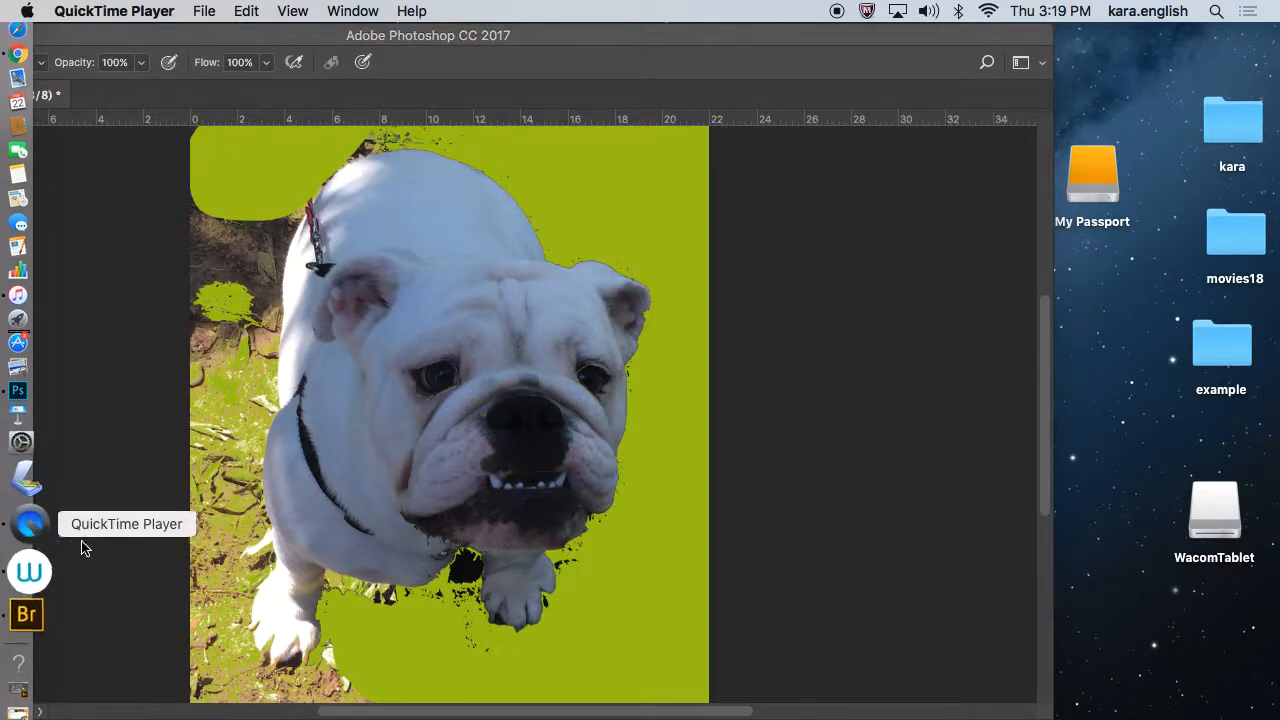
right_click(29, 535)
click(102, 547)
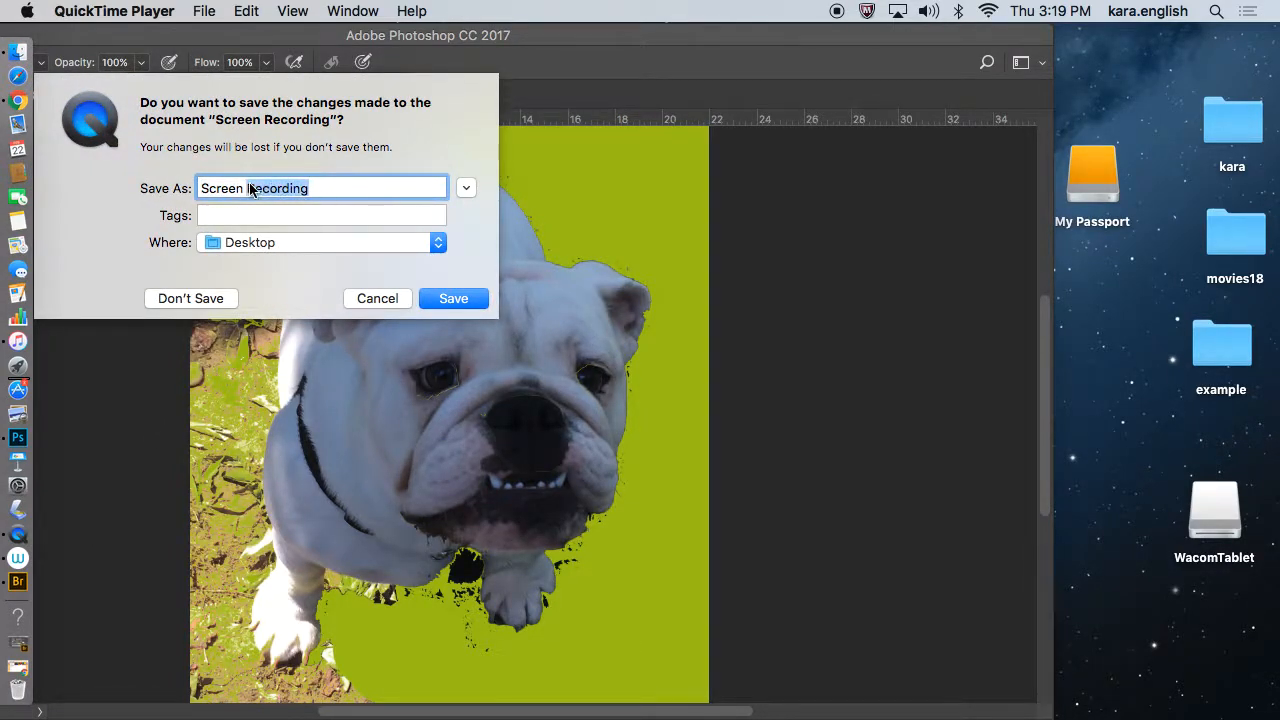
Step: Save the screen recording under the name "Using Selection Tools", with a capital U
text(usi)
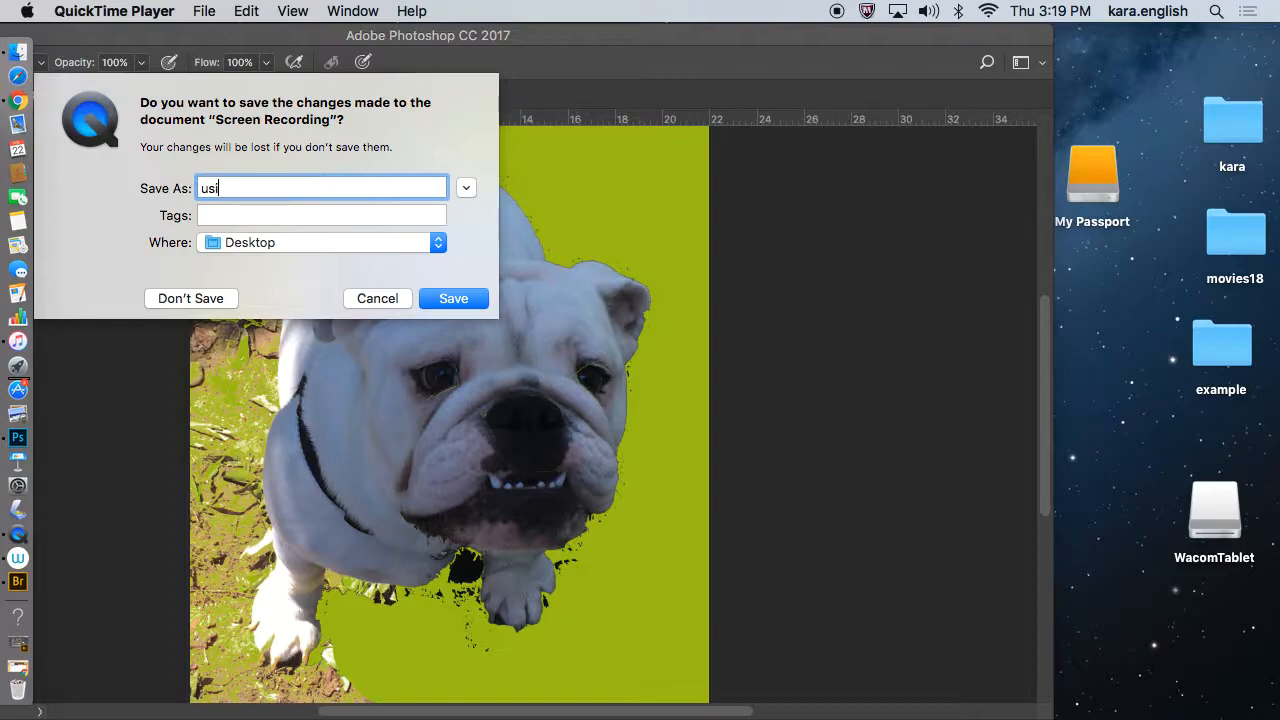
text(ng Selection Tools)
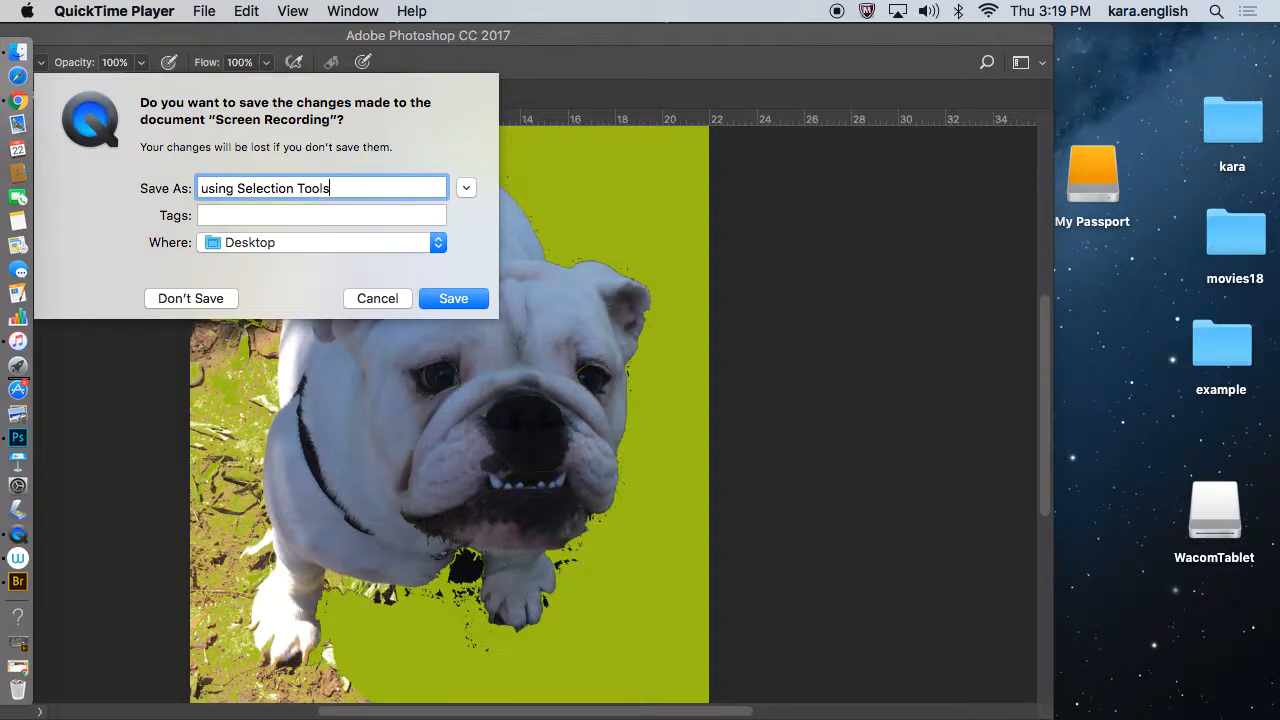
click(203, 189)
key(Delete)
text(U)
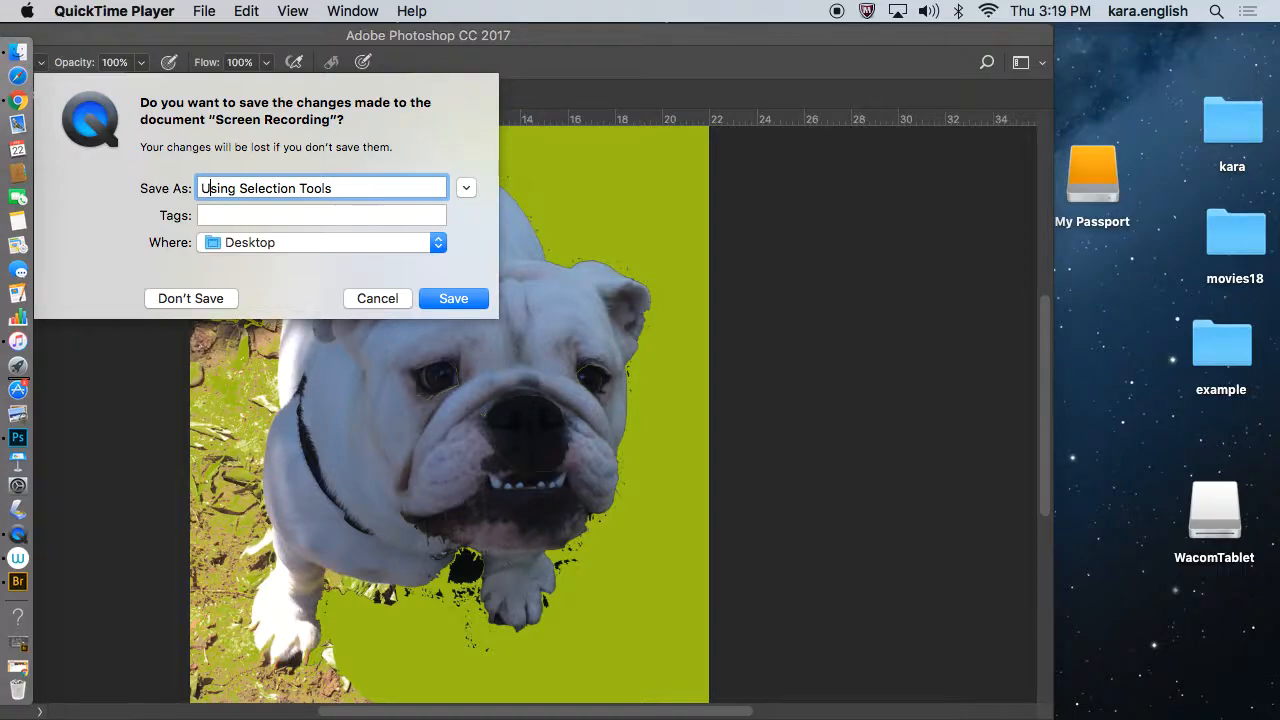